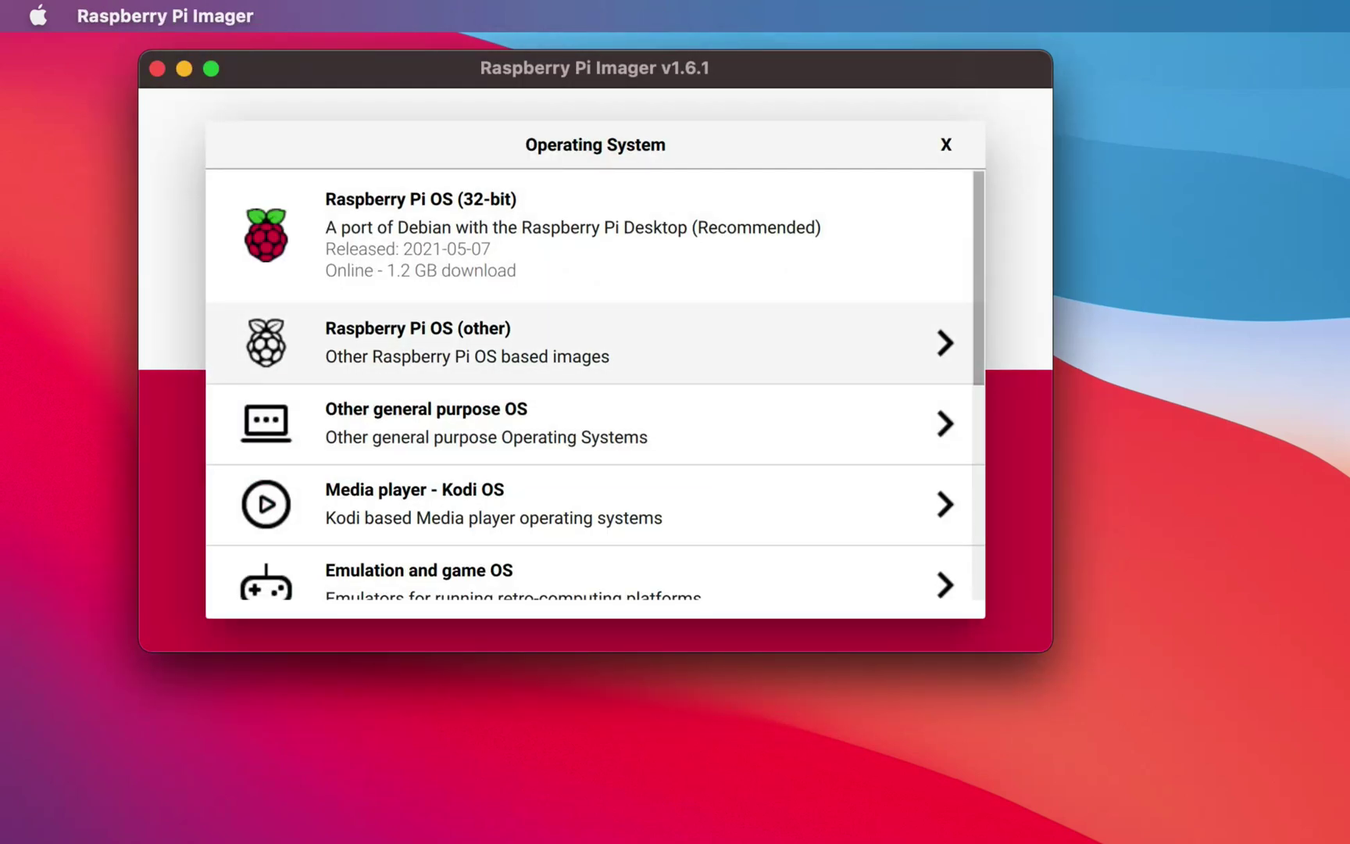
{"action": "scroll", "coordinate": [594, 384], "scroll_direction": "down", "scroll_amount": 2}
{"action": "scroll", "coordinate": [595, 384], "scroll_direction": "up", "scroll_amount": 2}
- Choose OctoPi under Other specific purpose OS as the operating system
{"action": "left_click", "coordinate": [594, 344]}
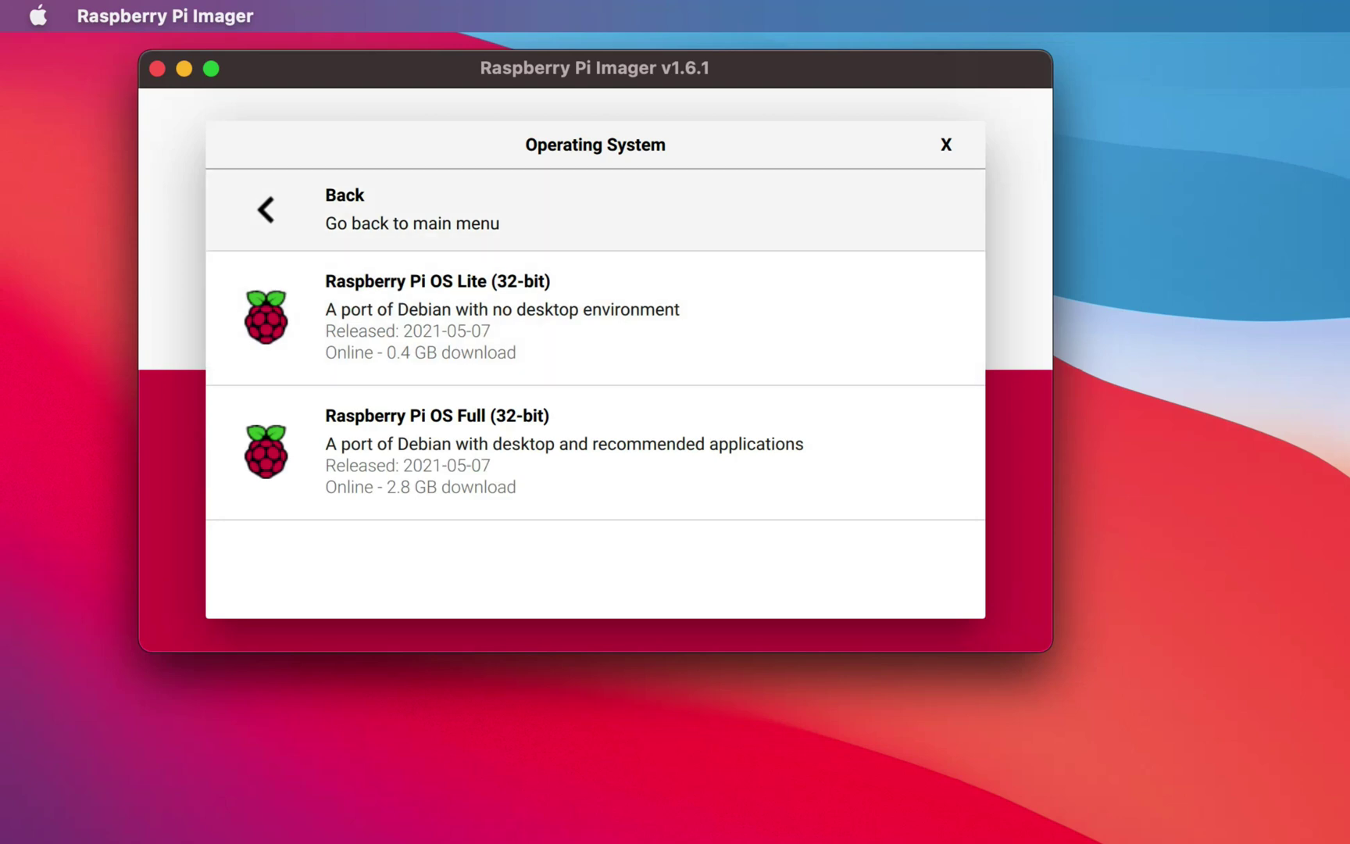
{"action": "left_click", "coordinate": [422, 208]}
{"action": "scroll", "coordinate": [596, 417], "scroll_direction": "down", "scroll_amount": 1}
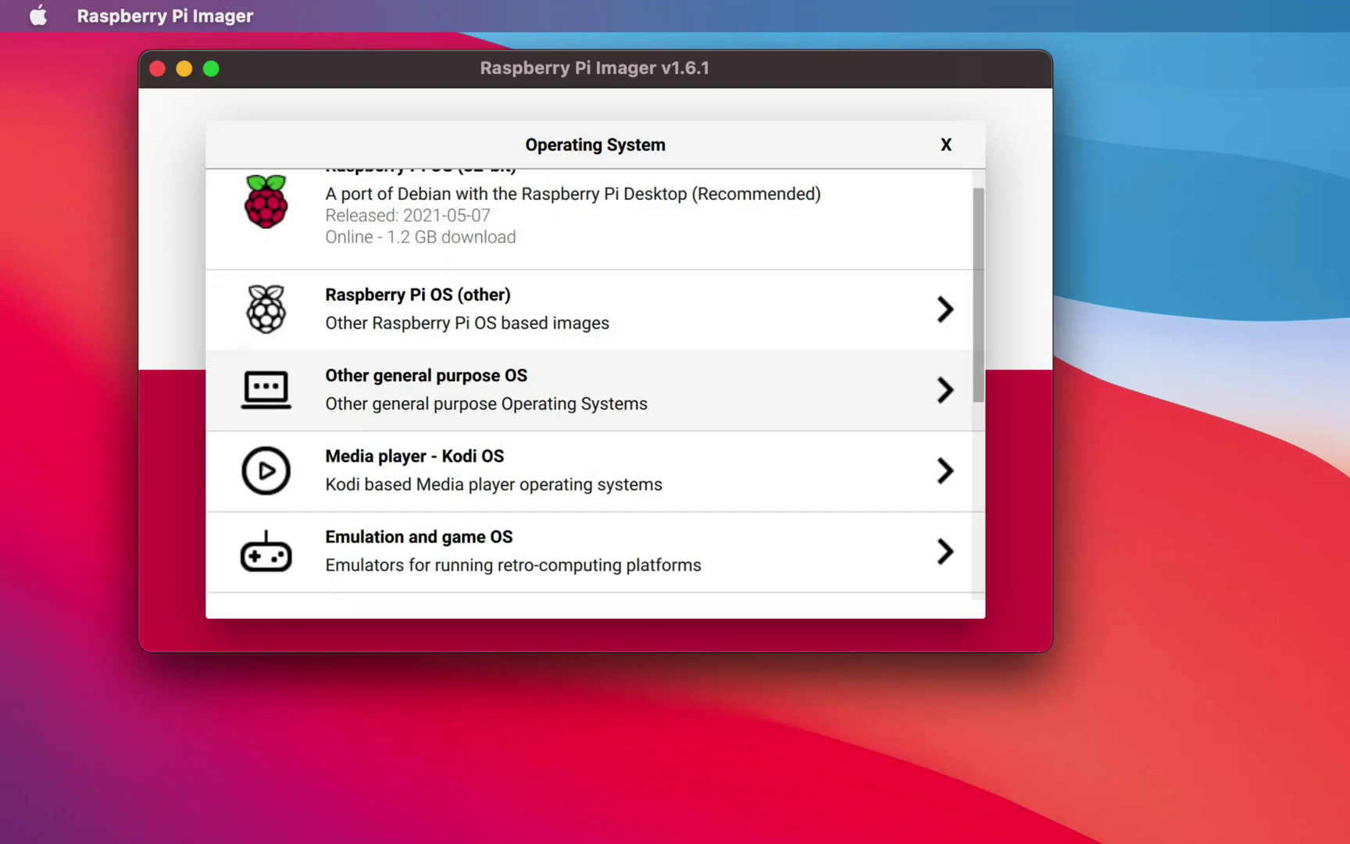
{"action": "scroll", "coordinate": [594, 418], "scroll_direction": "down", "scroll_amount": 1}
{"action": "scroll", "coordinate": [595, 418], "scroll_direction": "down", "scroll_amount": 2}
{"action": "scroll", "coordinate": [595, 416], "scroll_direction": "down", "scroll_amount": 3}
{"action": "scroll", "coordinate": [594, 417], "scroll_direction": "down", "scroll_amount": 2}
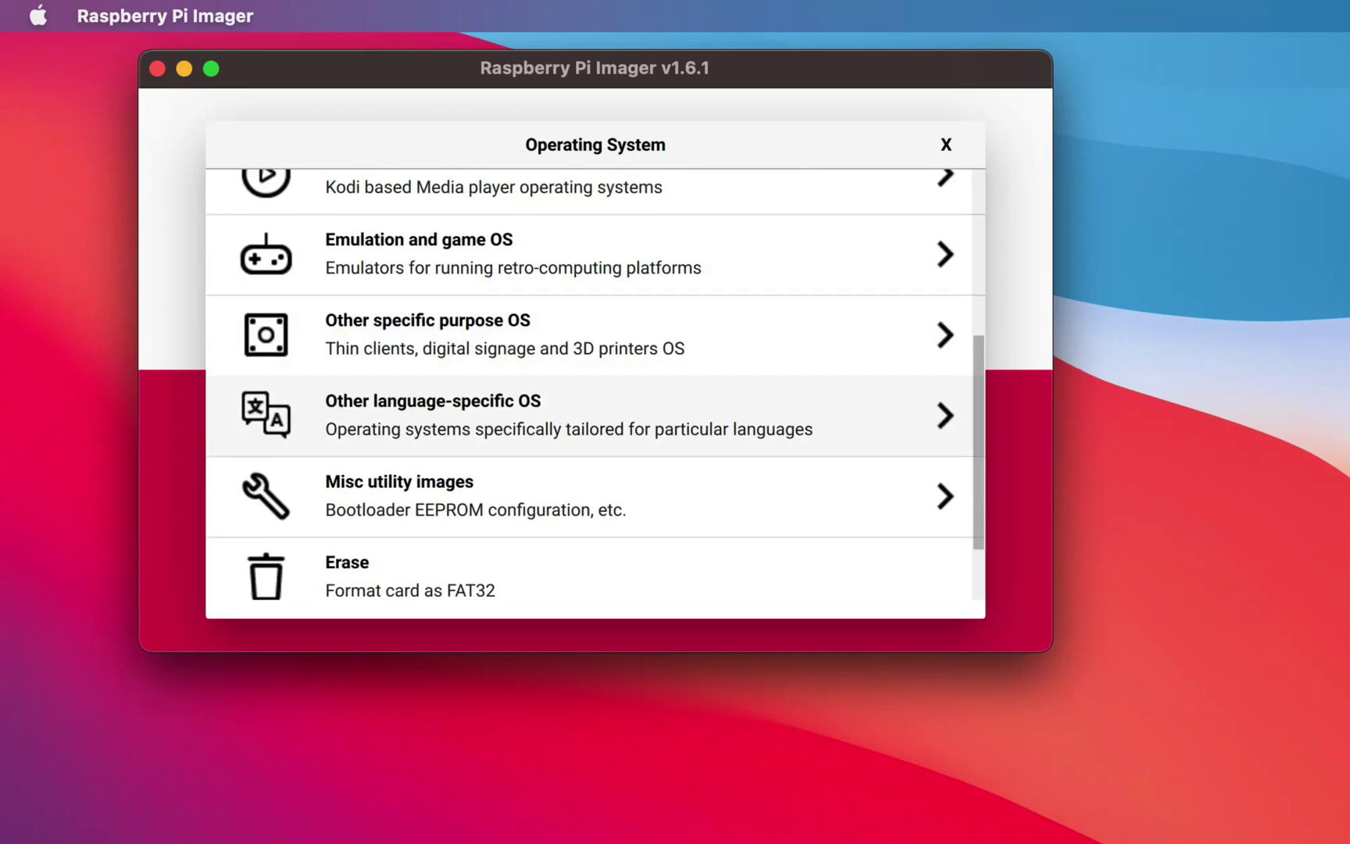
{"action": "left_click", "coordinate": [595, 335]}
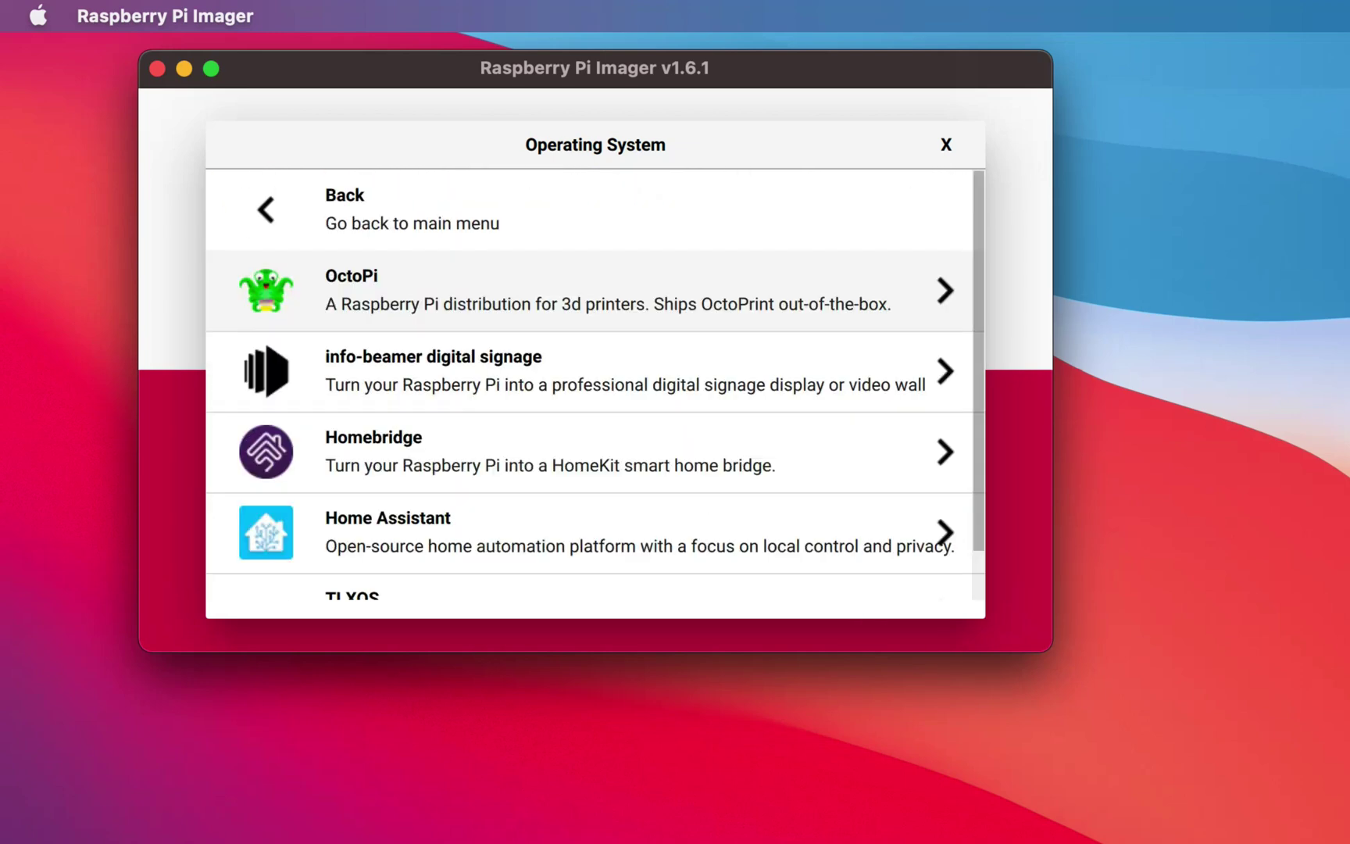
{"action": "left_click", "coordinate": [596, 290]}
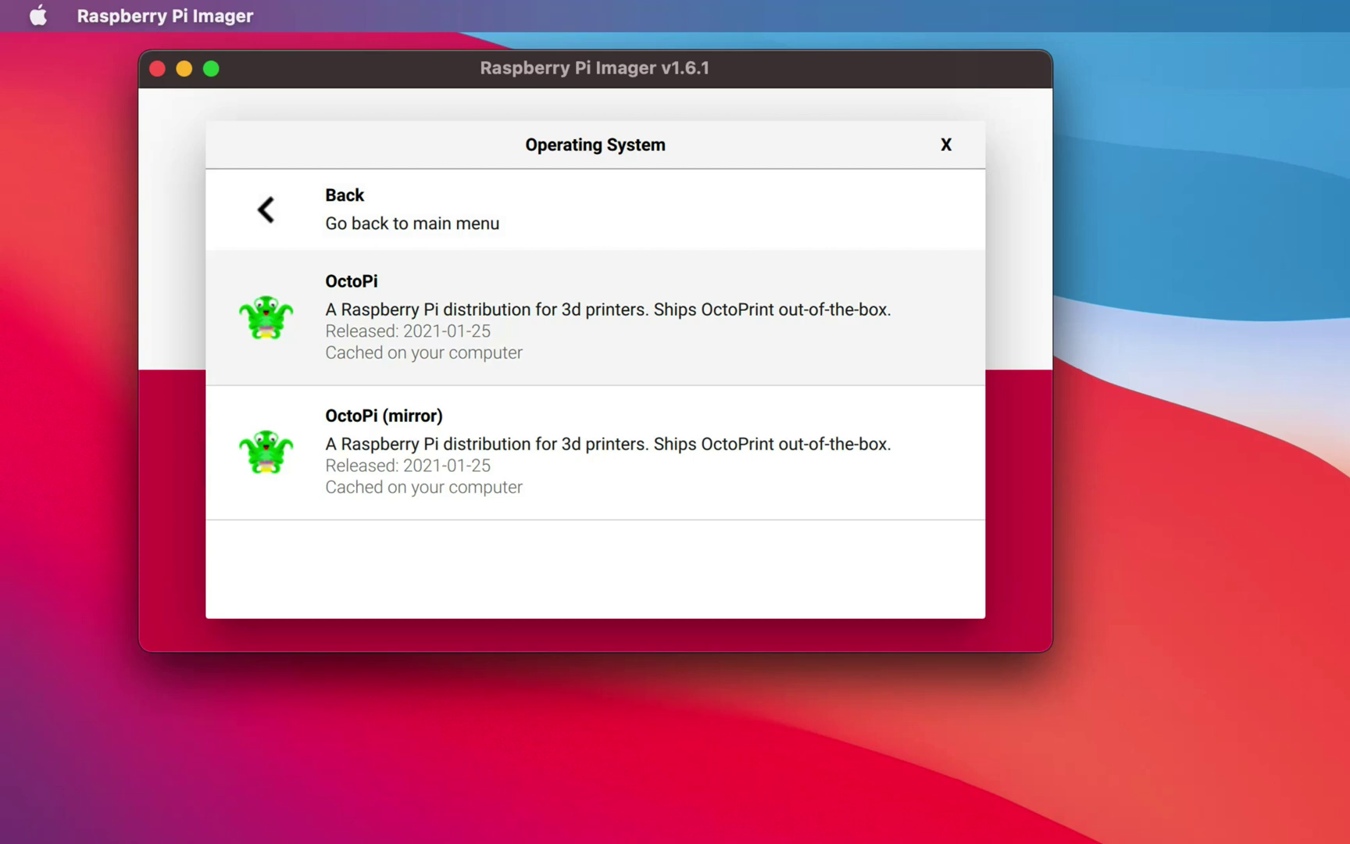
{"action": "left_click", "coordinate": [595, 316]}
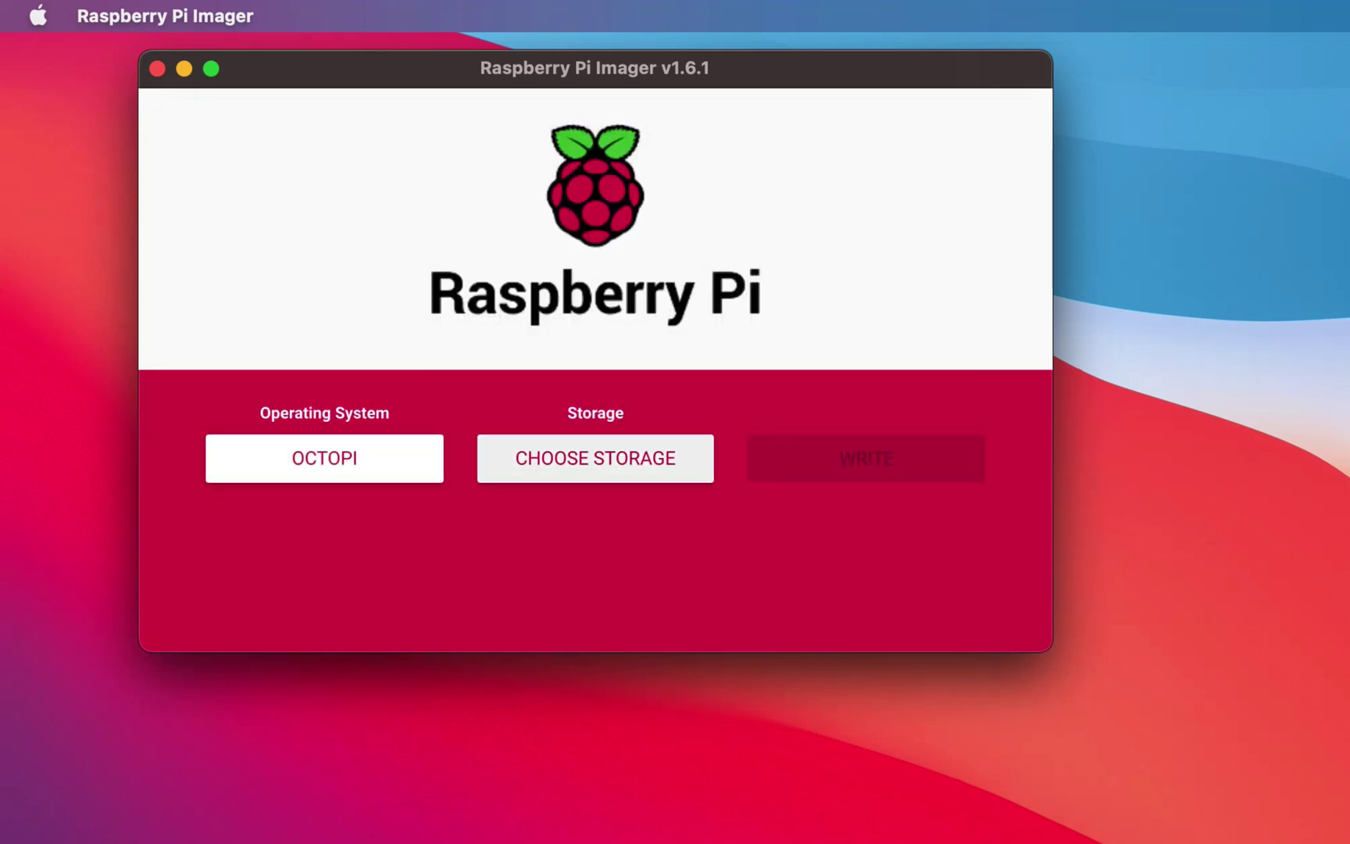
- Target the Generic MassStorageClass Media card and start writing, confirming the erase
{"action": "left_click", "coordinate": [594, 458]}
{"action": "left_click", "coordinate": [533, 209]}
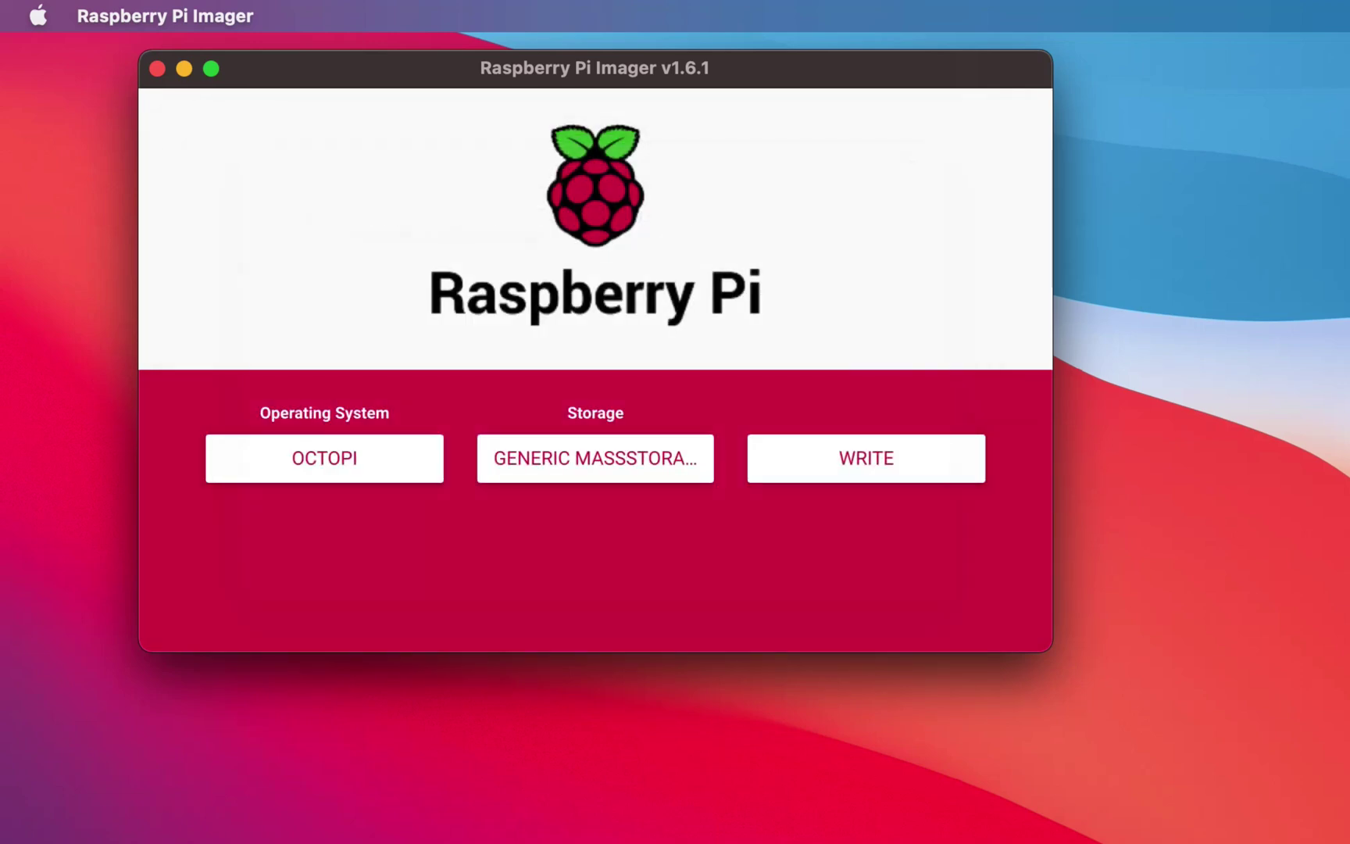
{"action": "left_click", "coordinate": [866, 457]}
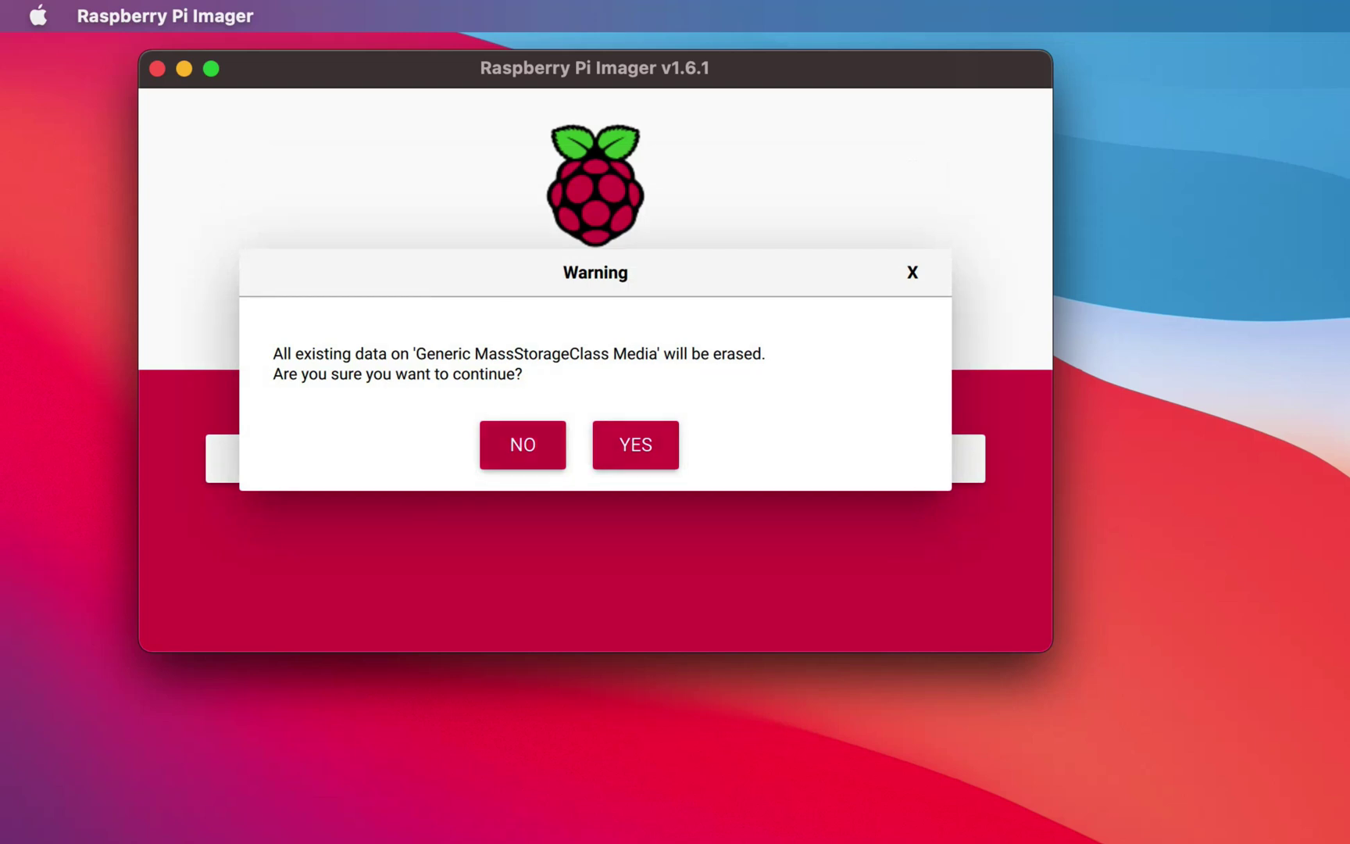
{"action": "left_click", "coordinate": [635, 444]}
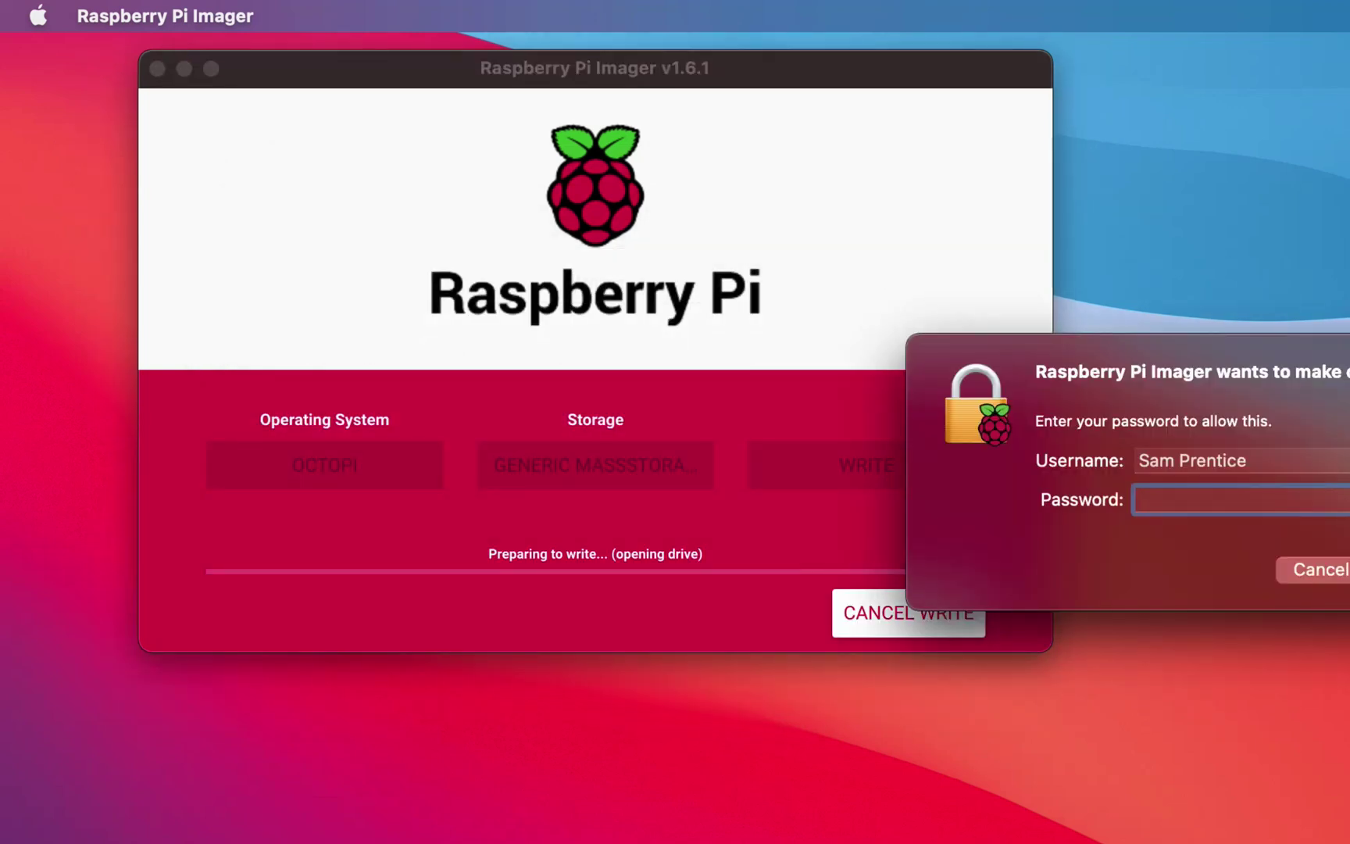
{"action": "type", "text": "••••••••••"}
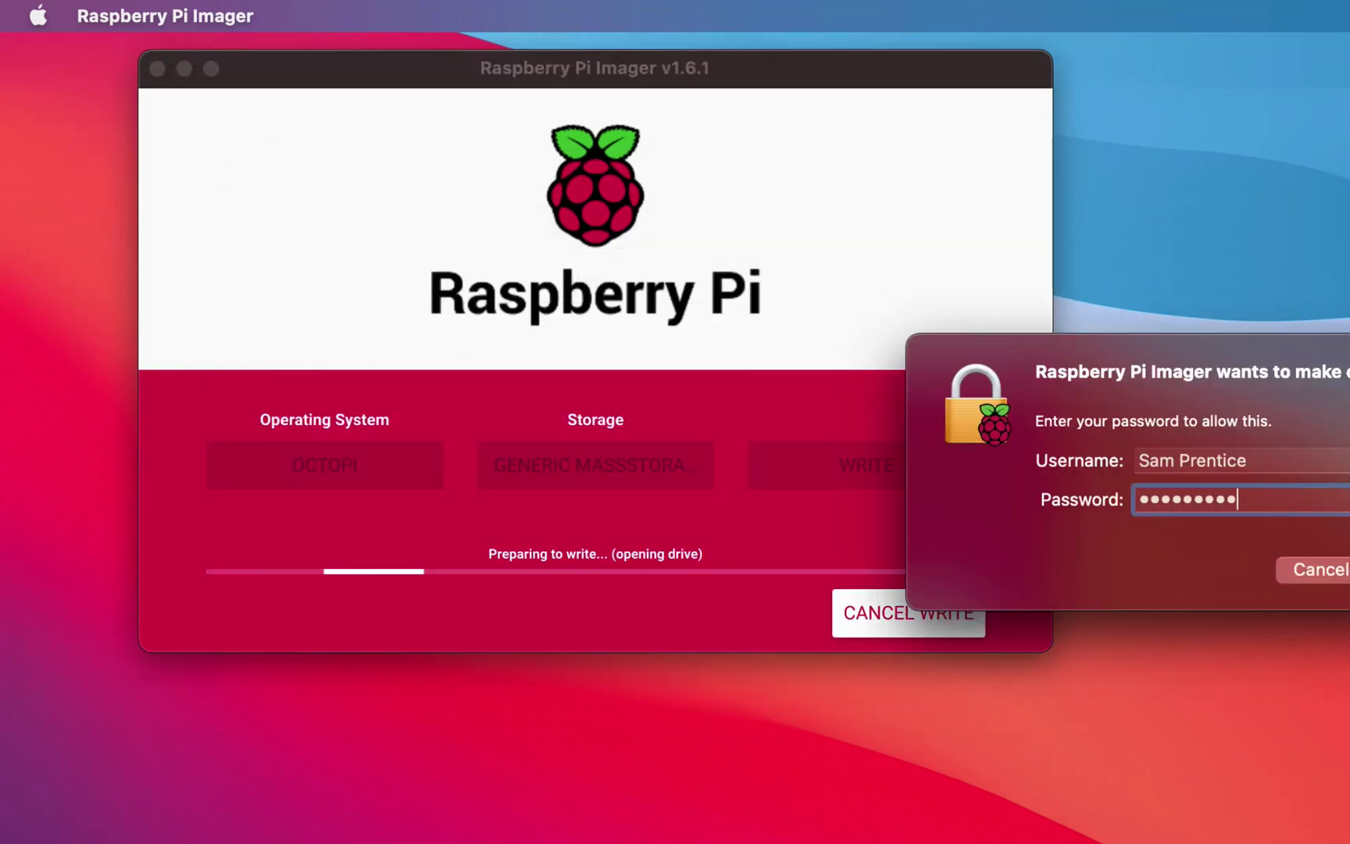
- Submit the system password so the OctoPi write proceeds to completion
{"action": "key", "text": "Return"}
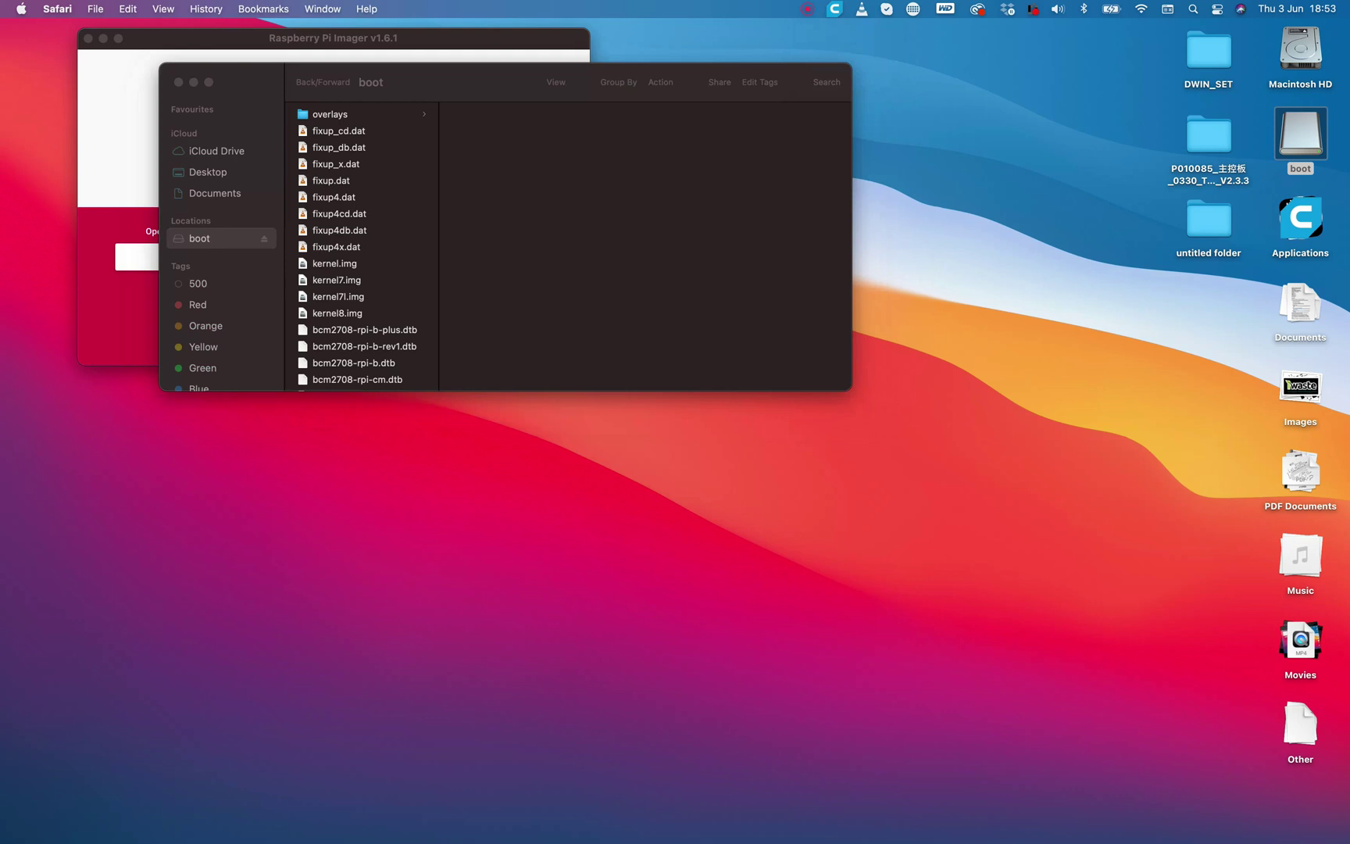
- Duplicate octopi-wpa-supplicant.txt and rename the copy to octopi-hostname.txt
{"action": "left_click", "coordinate": [406, 180]}
{"action": "right_click", "coordinate": [405, 180]}
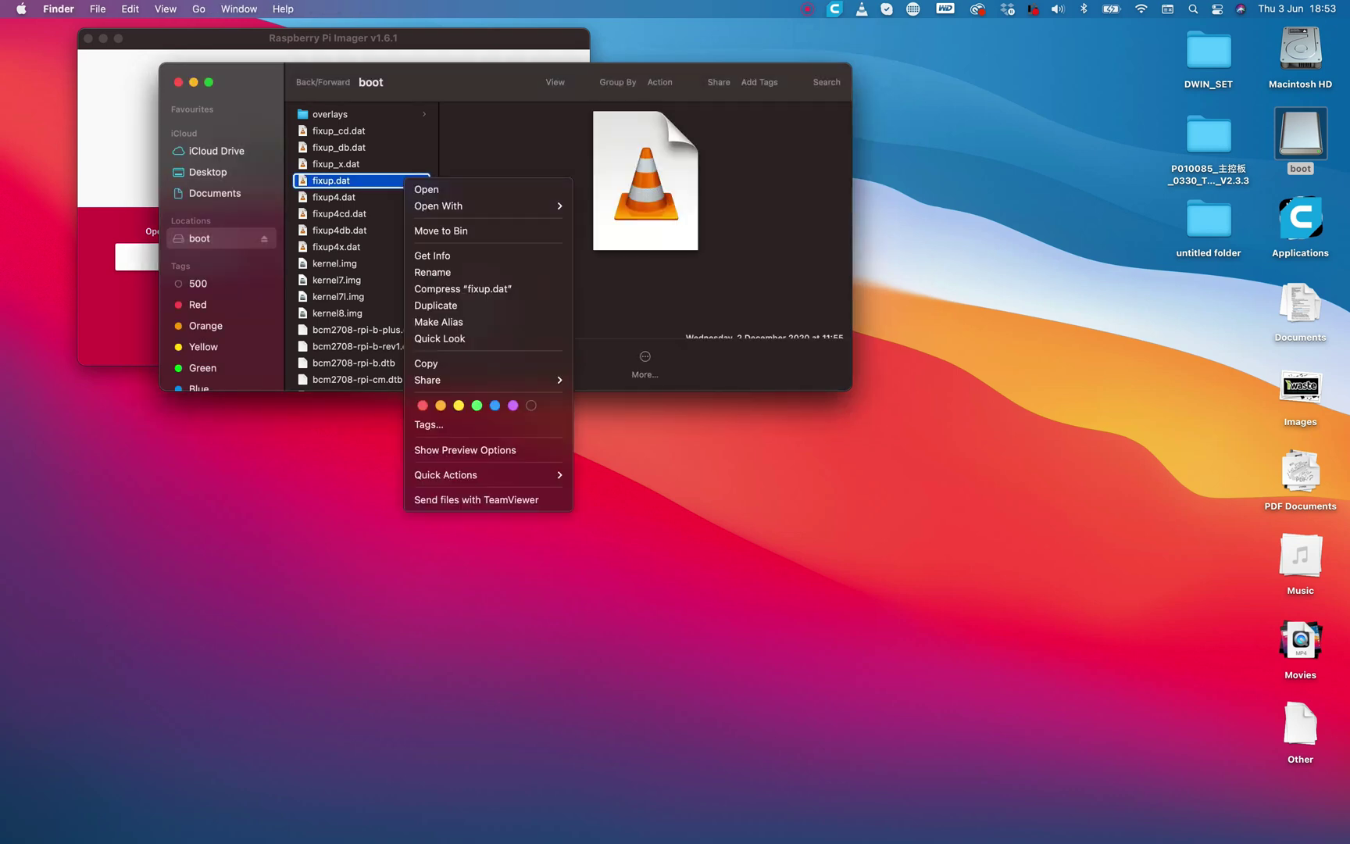
{"action": "key", "text": "Escape"}
{"action": "scroll", "coordinate": [359, 242], "scroll_direction": "down", "scroll_amount": 5}
{"action": "scroll", "coordinate": [359, 243], "scroll_direction": "down", "scroll_amount": 3}
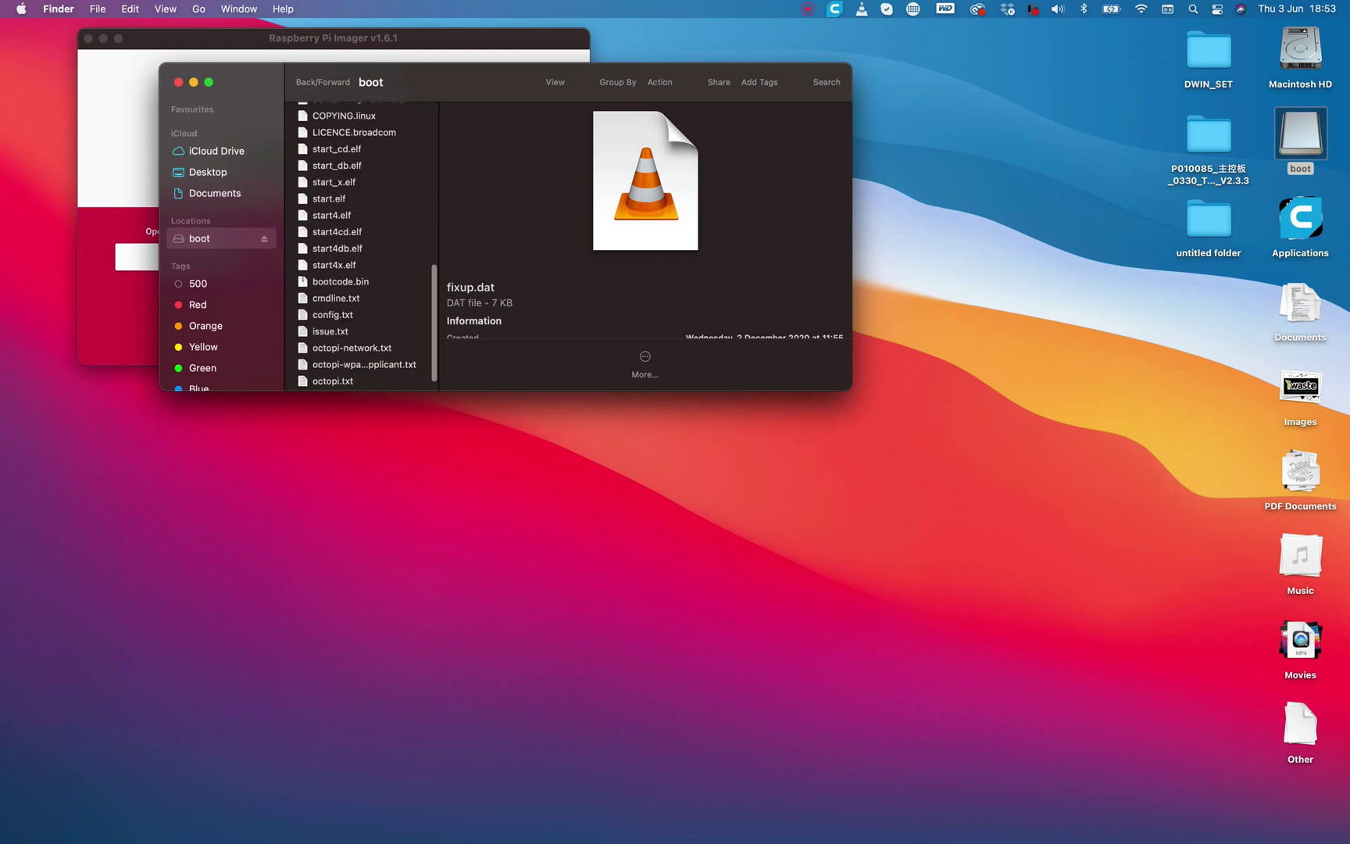
{"action": "scroll", "coordinate": [358, 242], "scroll_direction": "down", "scroll_amount": 3}
{"action": "left_click", "coordinate": [394, 343]}
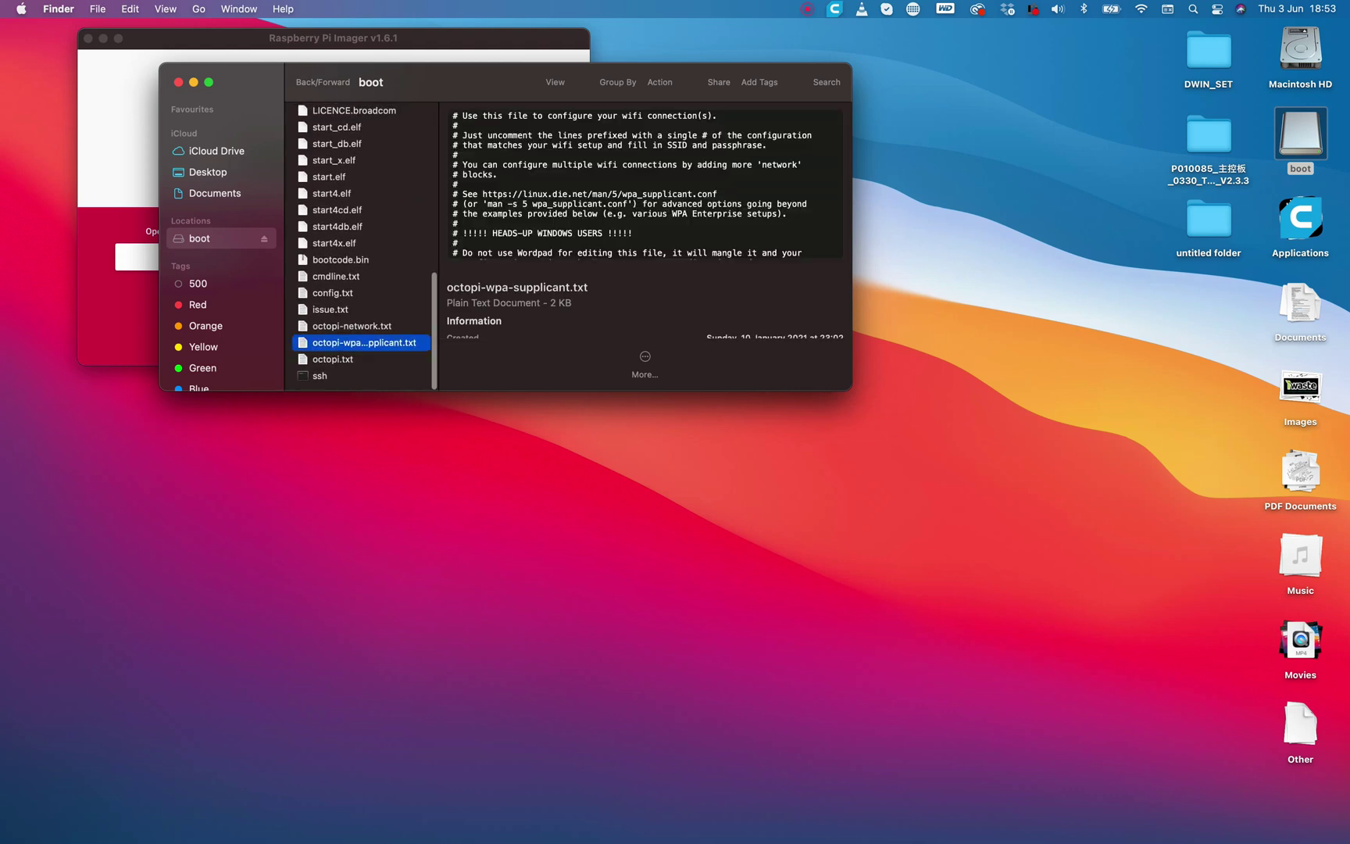
{"action": "right_click", "coordinate": [395, 343]}
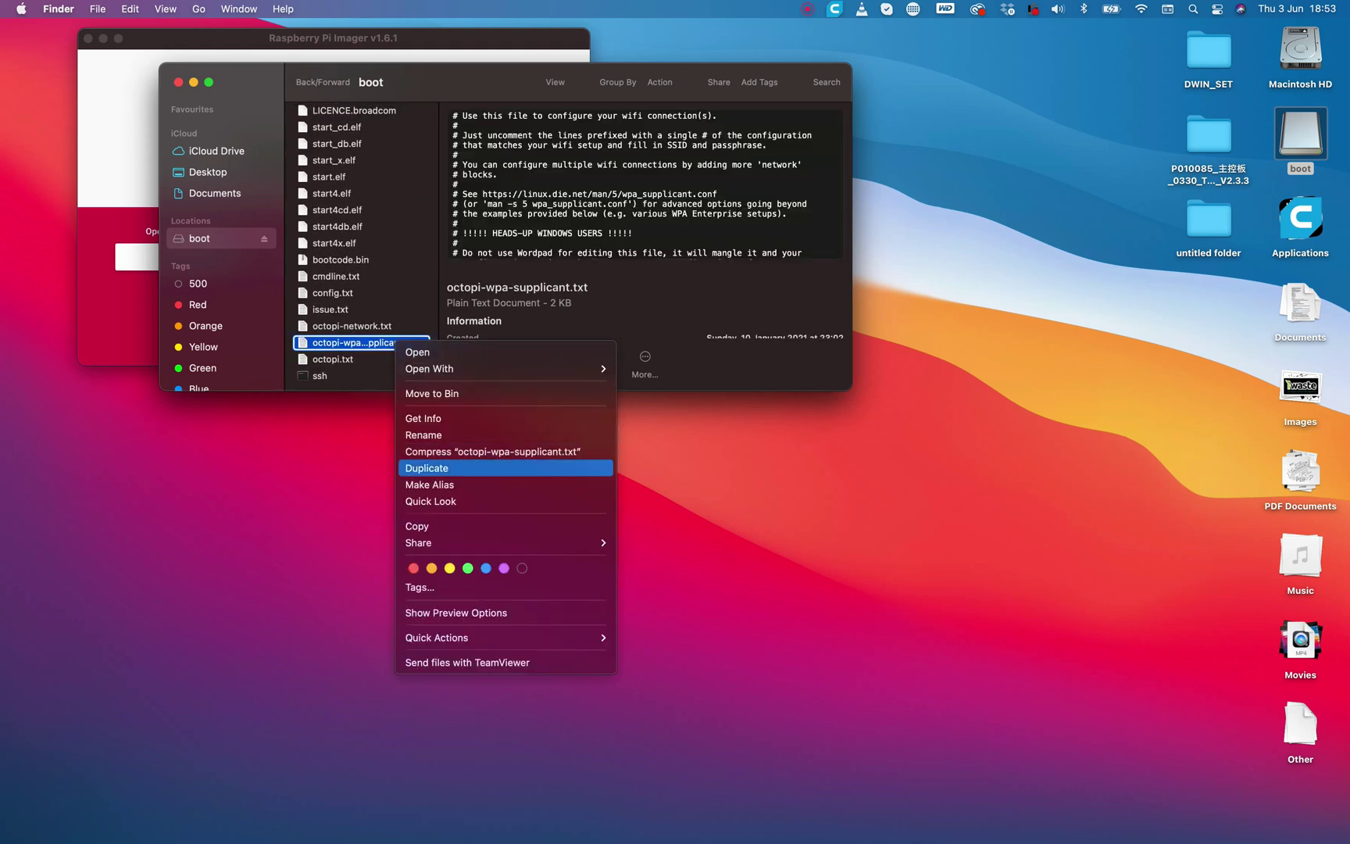
{"action": "left_click", "coordinate": [428, 468]}
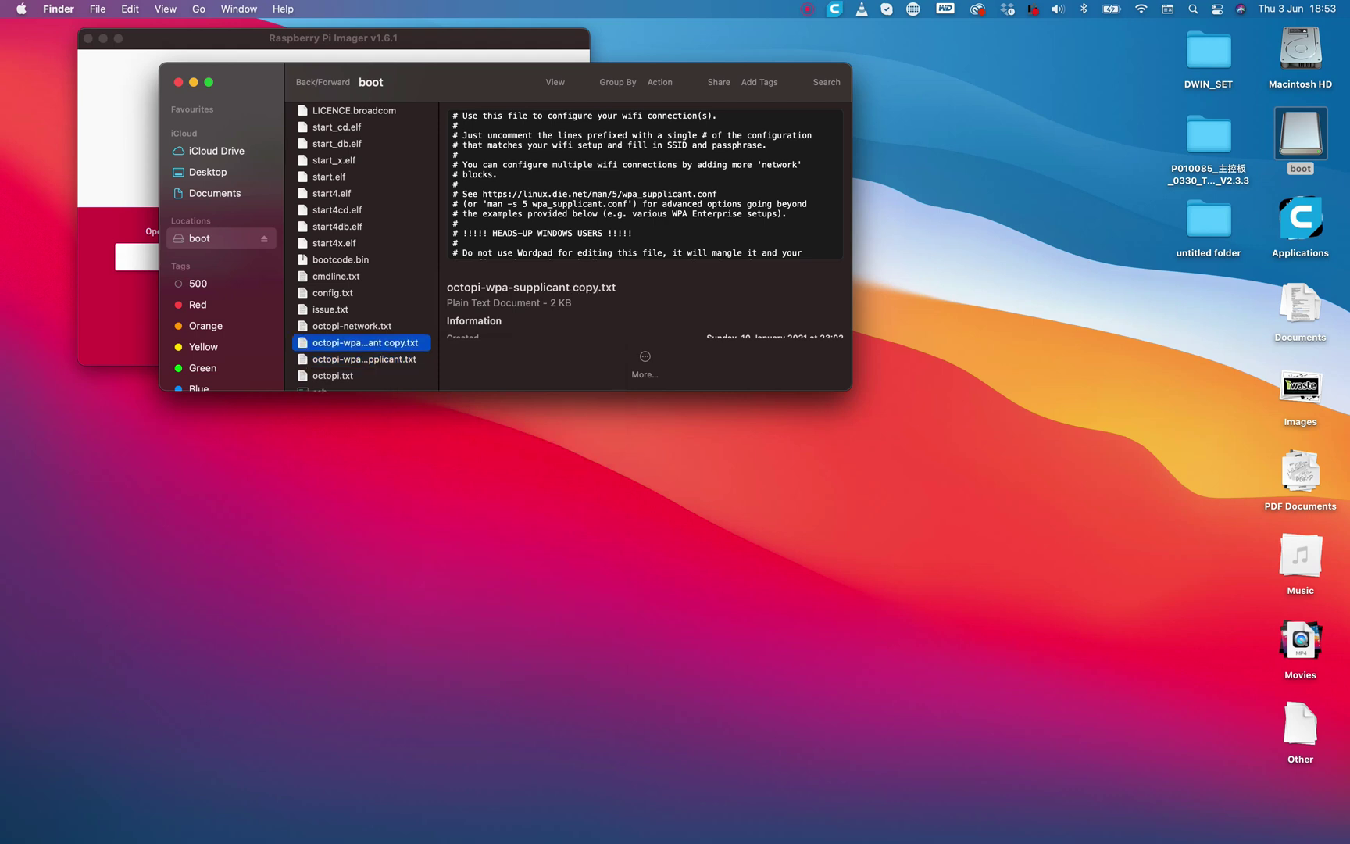
{"action": "key", "text": "Return"}
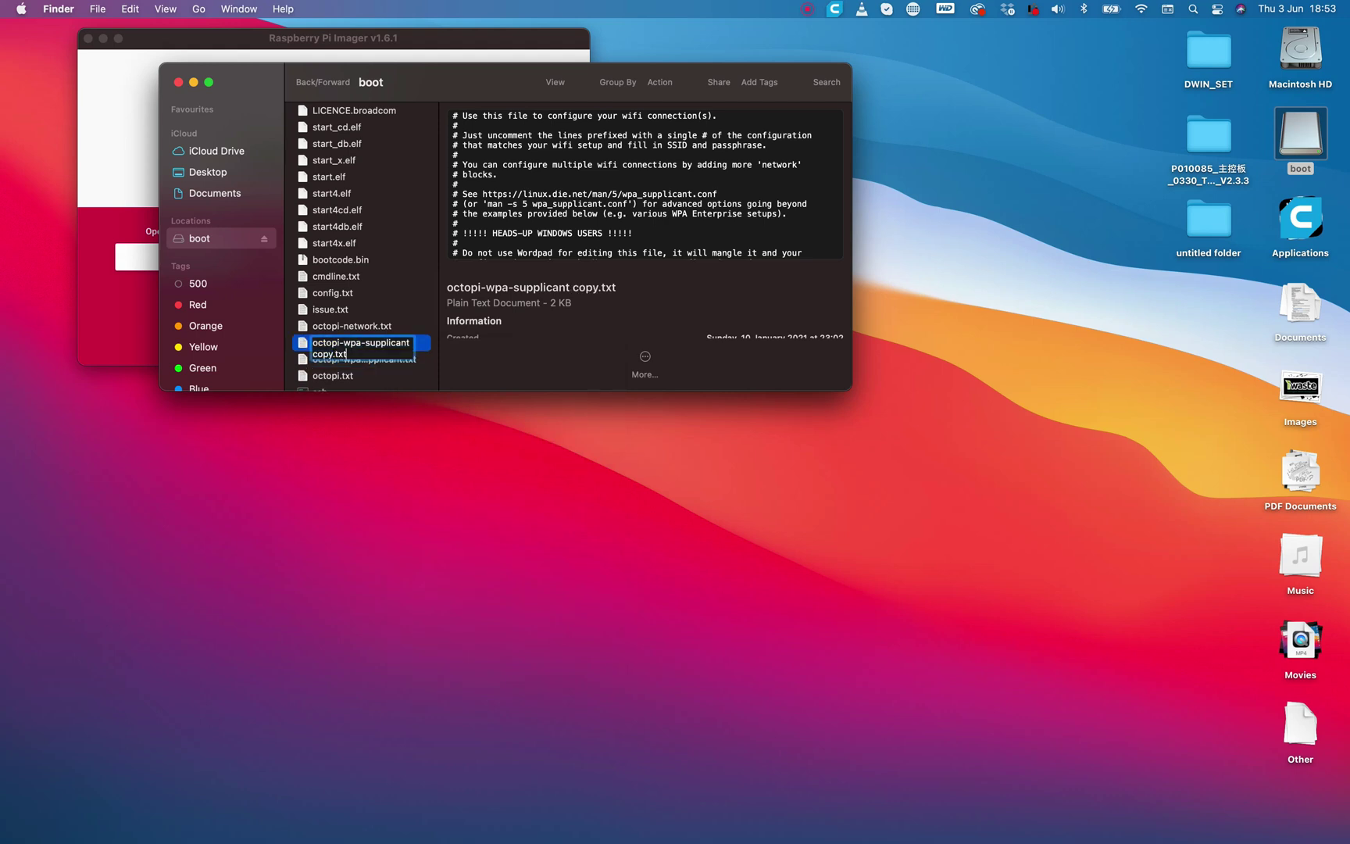
{"action": "type", "text": "octopi-hostname.txt"}
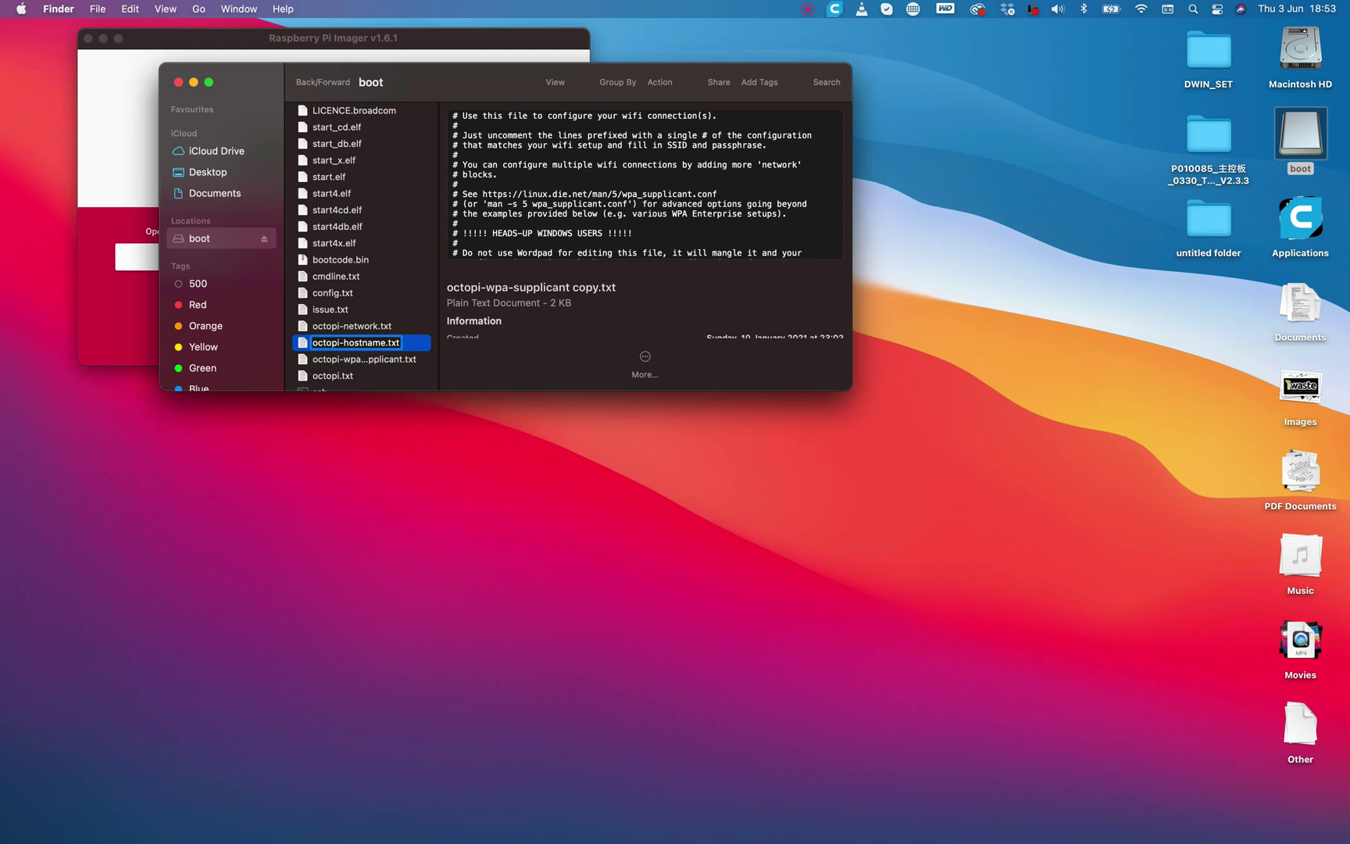
{"action": "key", "text": "Return"}
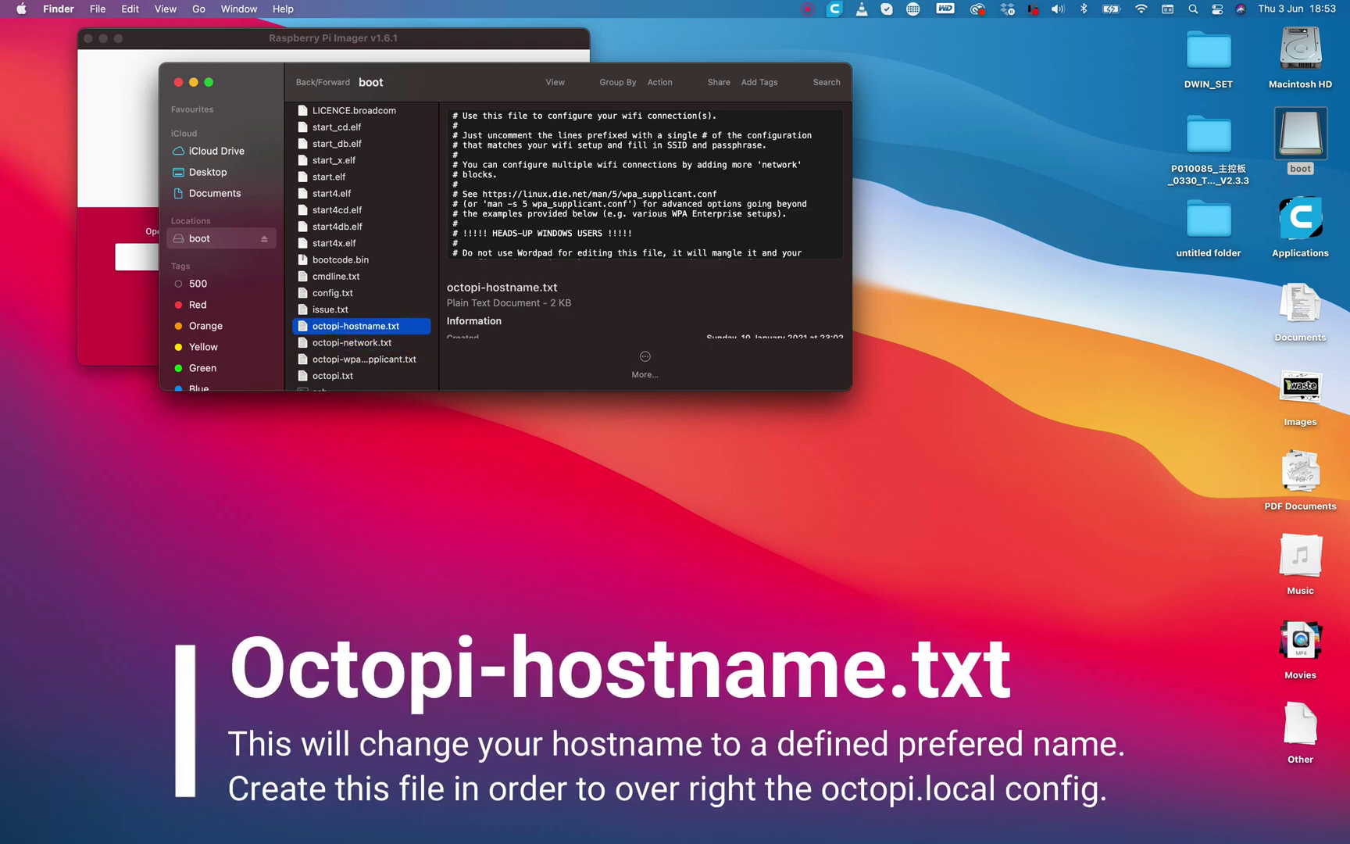
- Replace octopi-hostname.txt's contents with 'Vyper', save it and close the document
{"action": "key", "text": "super+o"}
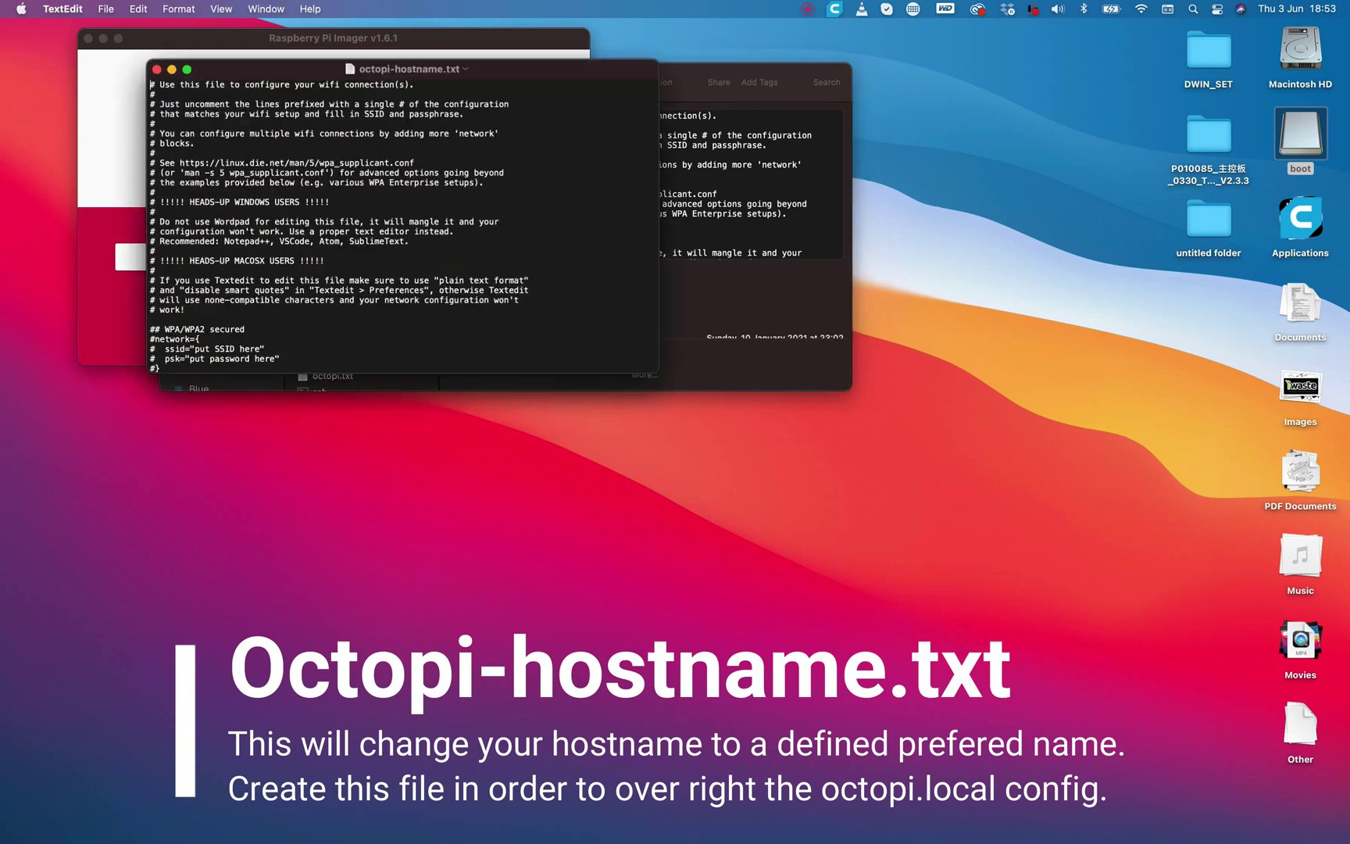
{"action": "key", "text": "Down"}
{"action": "key", "text": "Down"}
{"action": "key", "text": "Down"}
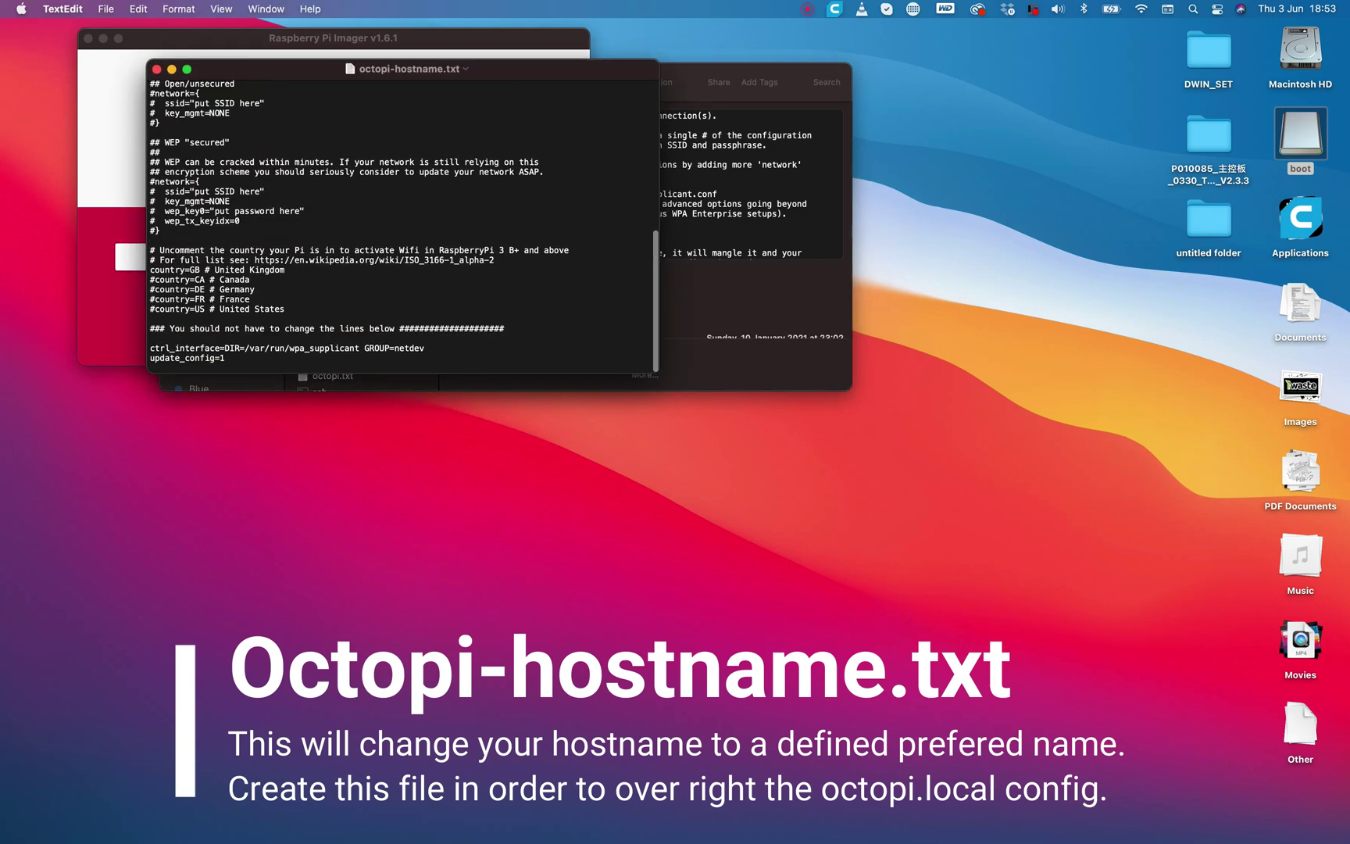
{"action": "key", "text": "super+a"}
{"action": "scroll", "coordinate": [404, 227], "scroll_direction": "up", "scroll_amount": 10}
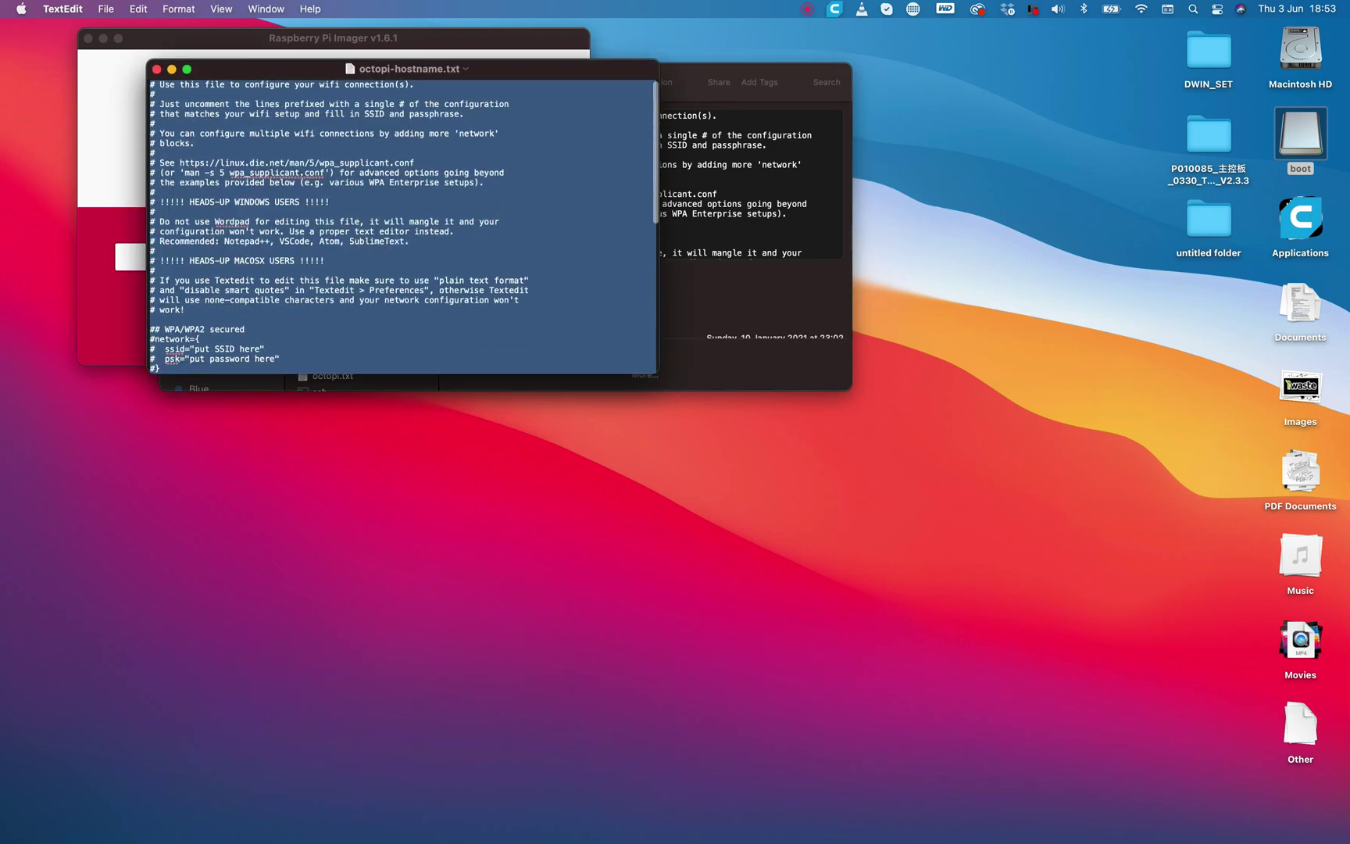
{"action": "key", "text": "Delete"}
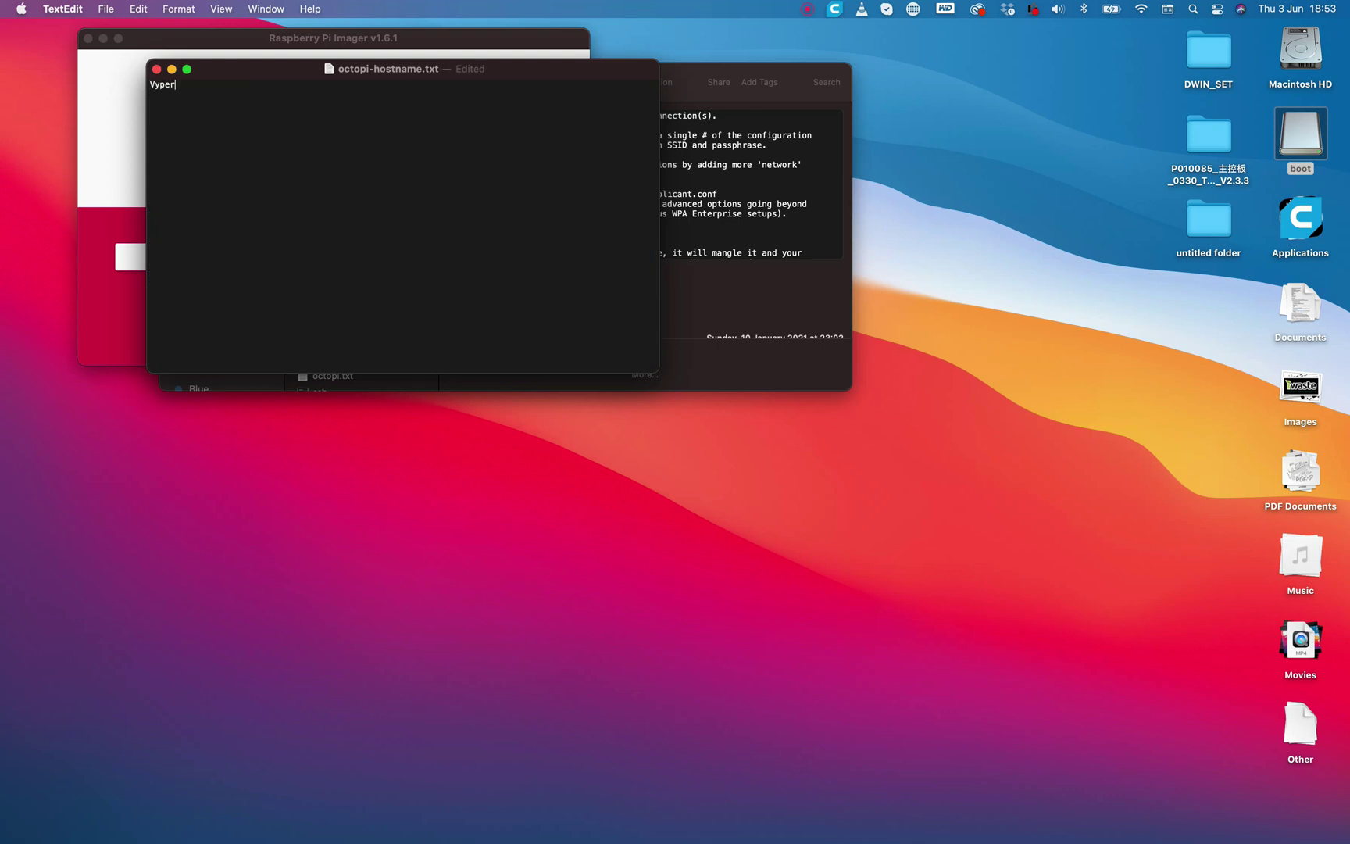
{"action": "left_click", "coordinate": [105, 9]}
{"action": "left_click", "coordinate": [128, 104]}
{"action": "key", "text": "super+w"}
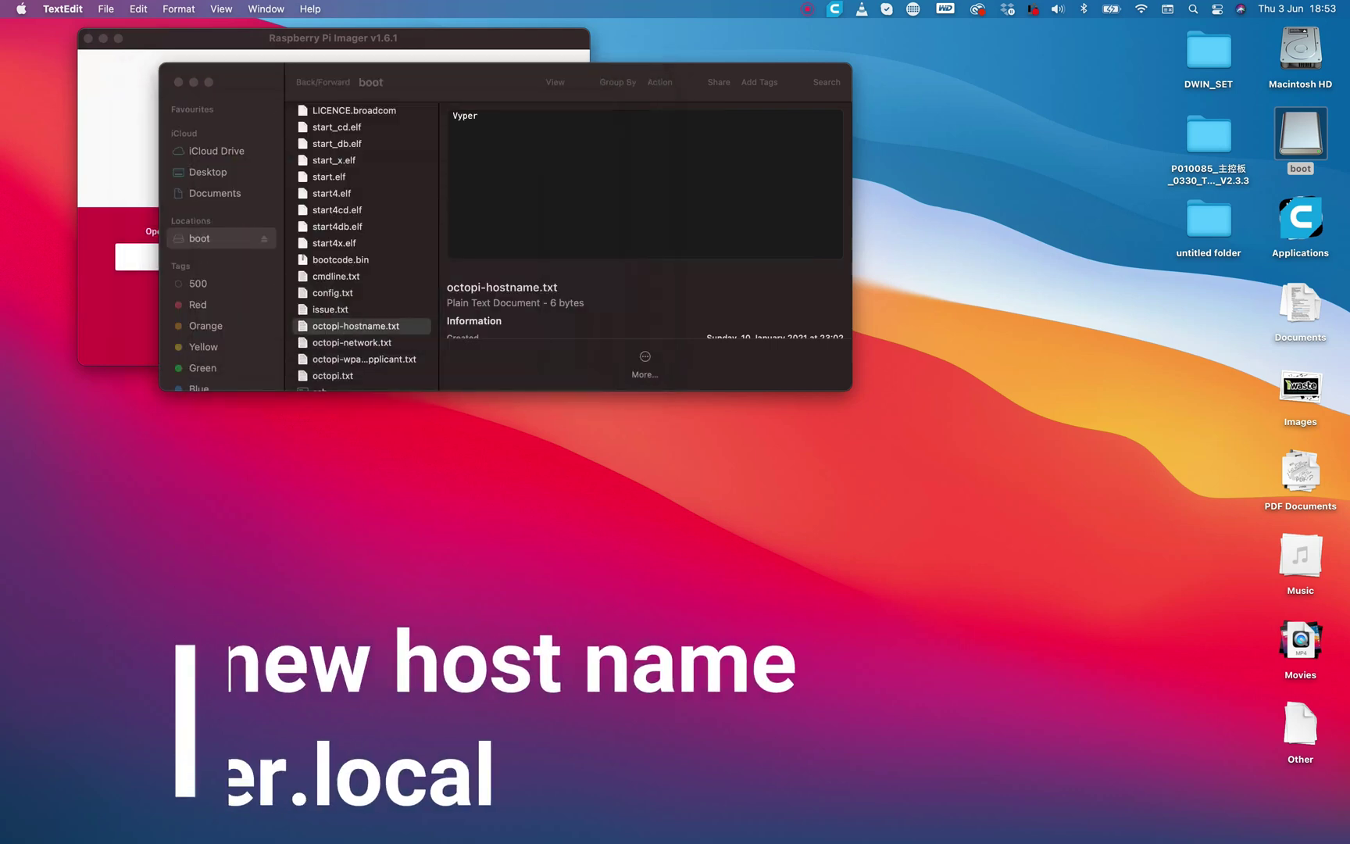
- Expand the Finder window showing the boot volume to fill the screen
{"action": "left_click", "coordinate": [807, 10]}
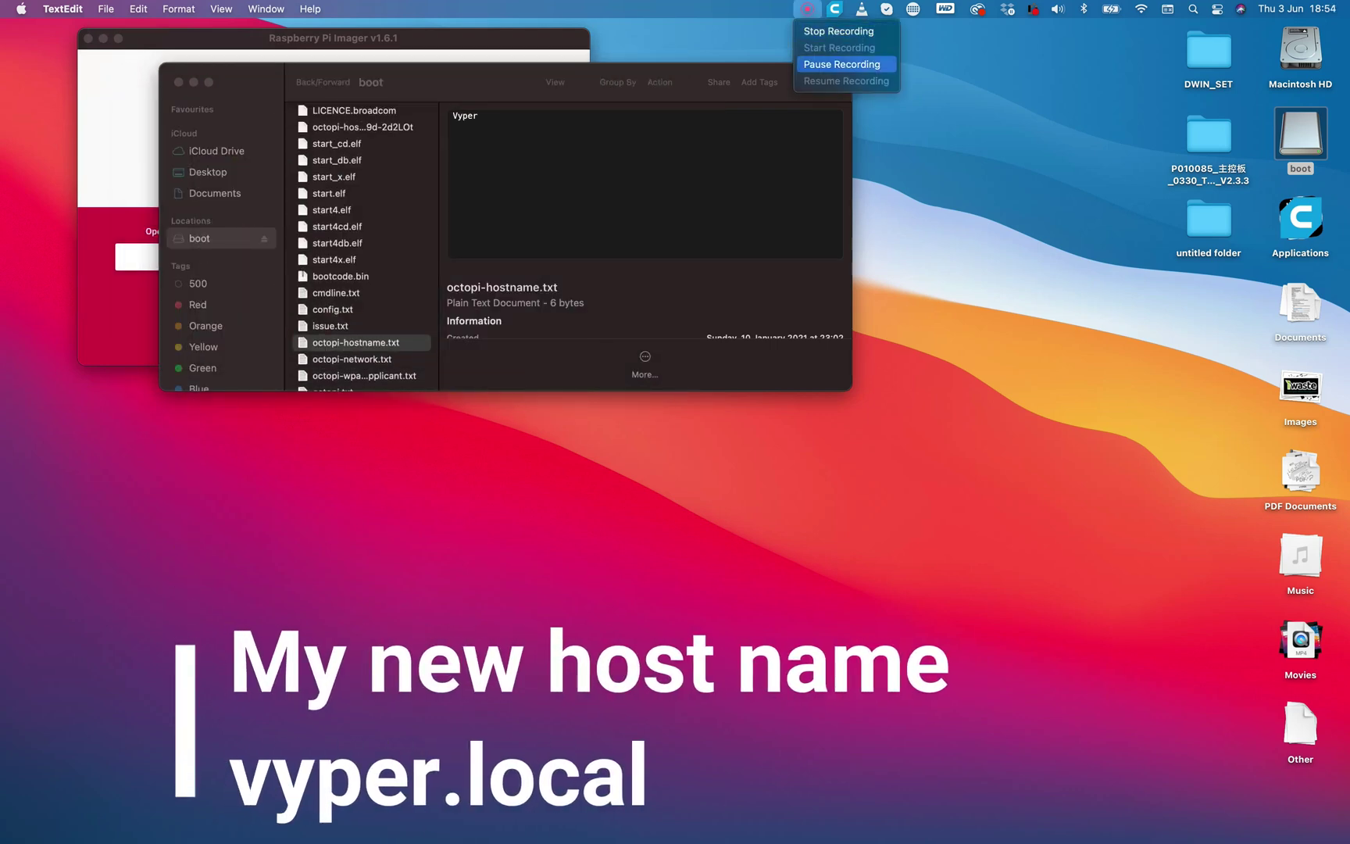
{"action": "left_click", "coordinate": [844, 65]}
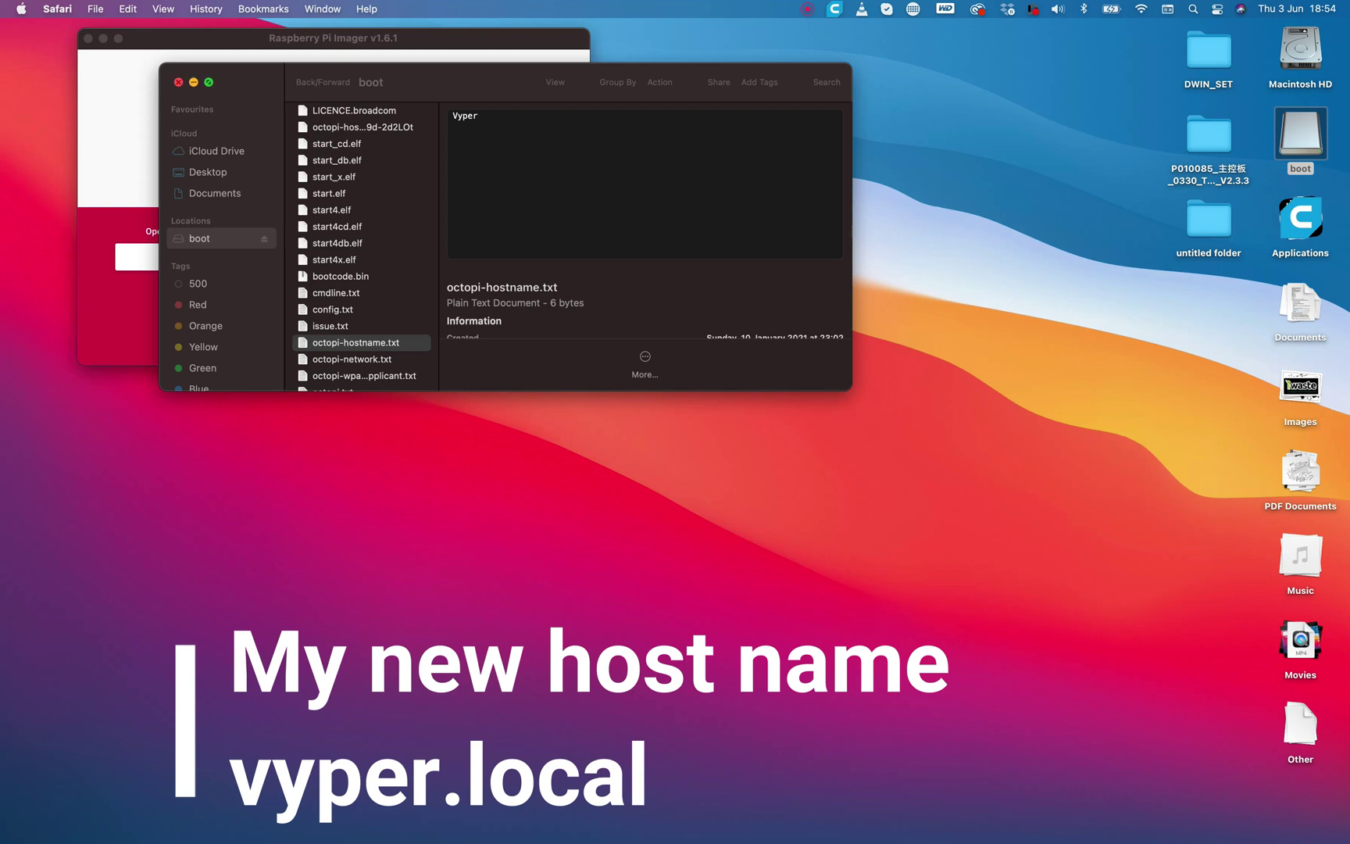
{"action": "left_click", "coordinate": [209, 81]}
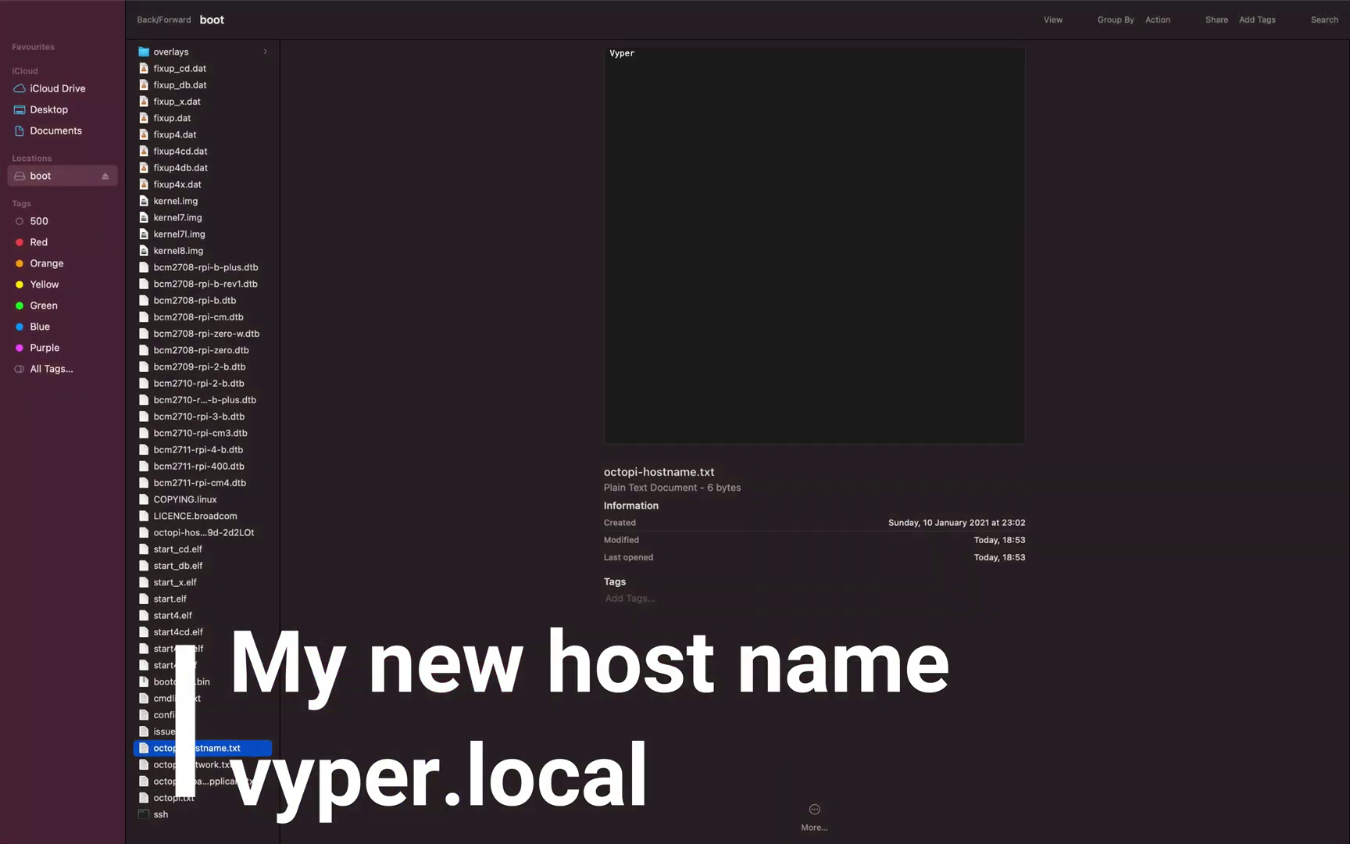
- Open octopi-wpa-supplicant.txt and set the SSID to 'Router? I Hardly Knew Her'
{"action": "key", "text": "Down"}
{"action": "key", "text": "Down"}
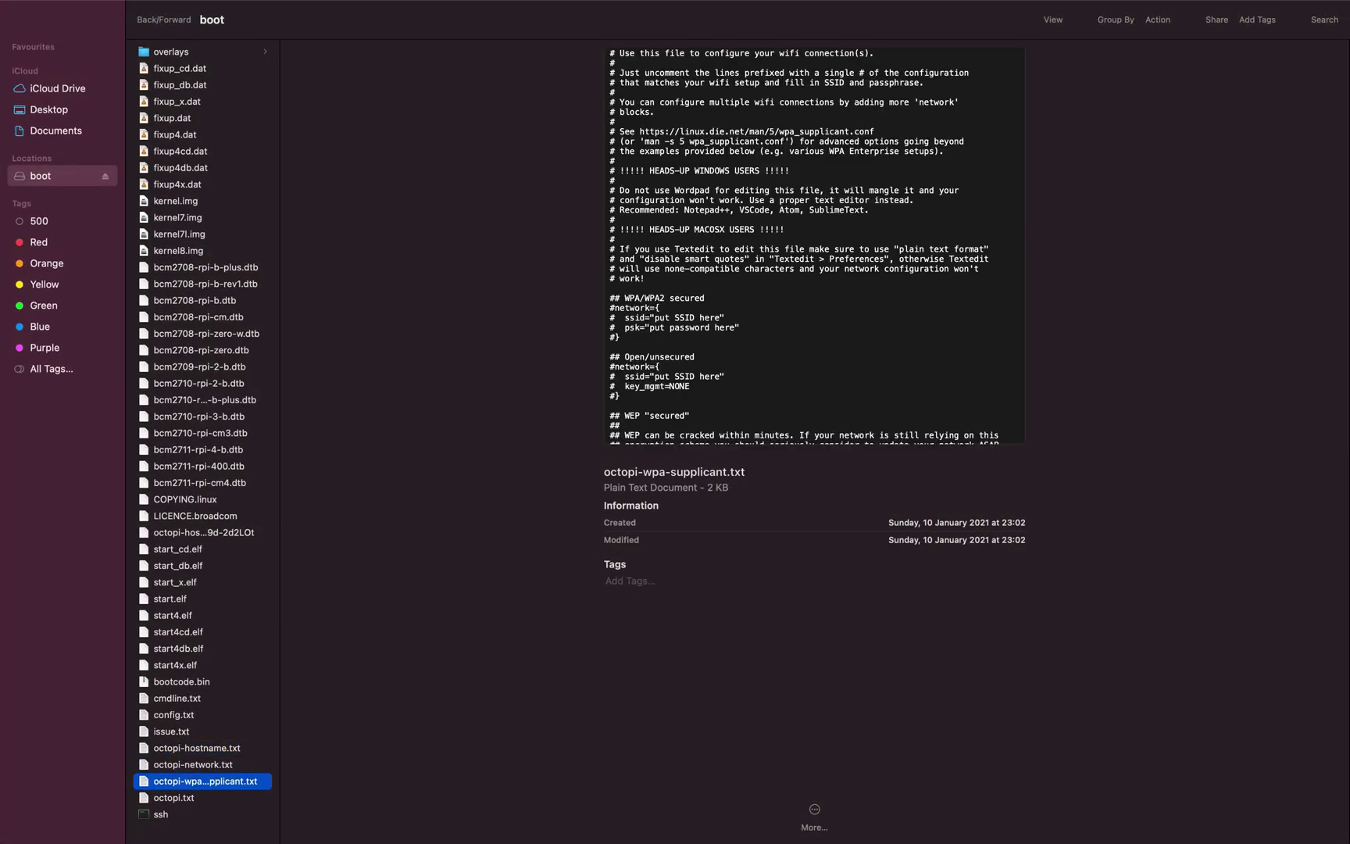
{"action": "key", "text": "super+o"}
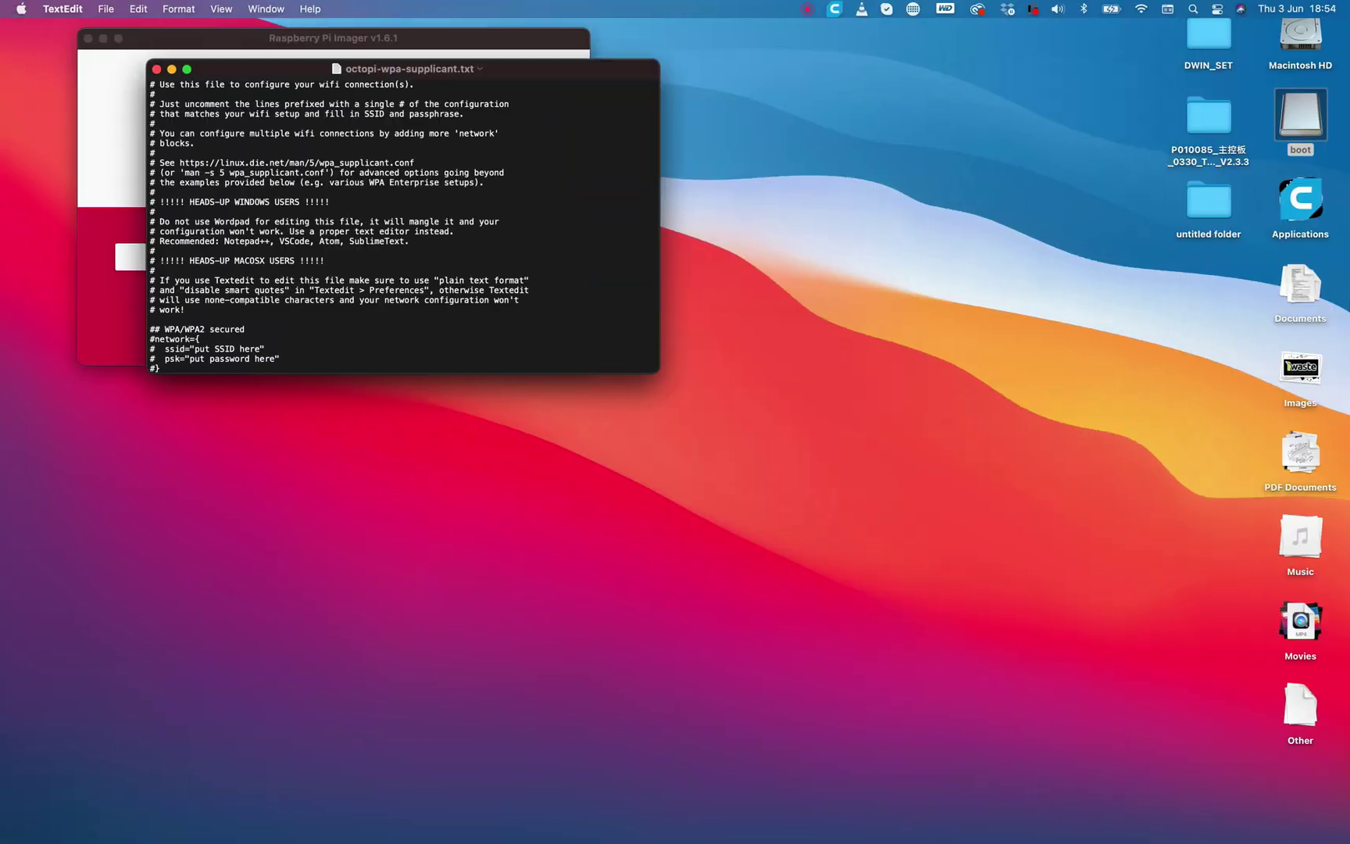
{"action": "left_click", "coordinate": [187, 68]}
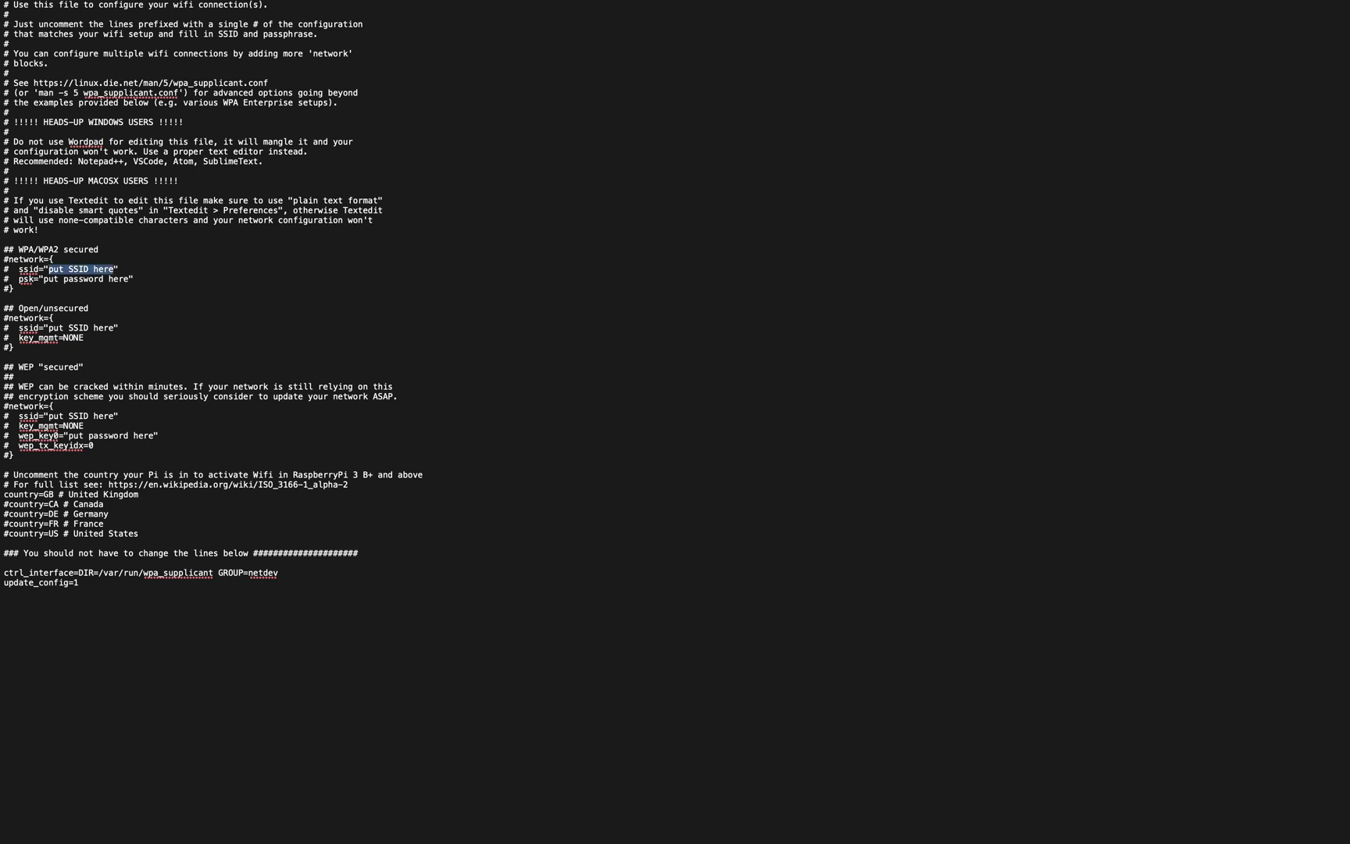
{"action": "key", "text": "BackSpace"}
{"action": "type", "text": "Router"}
{"action": "type", "text": "? "}
{"action": "type", "text": "ha"}
{"action": "type", "text": "rdly "}
{"action": "type", "text": "knew awe"}
{"action": "key", "text": "BackSpace"}
{"action": "key", "text": "BackSpace"}
{"action": "key", "text": "BackSpace"}
{"action": "type", "text": "her"}
{"action": "left_click", "coordinate": [1141, 9]}
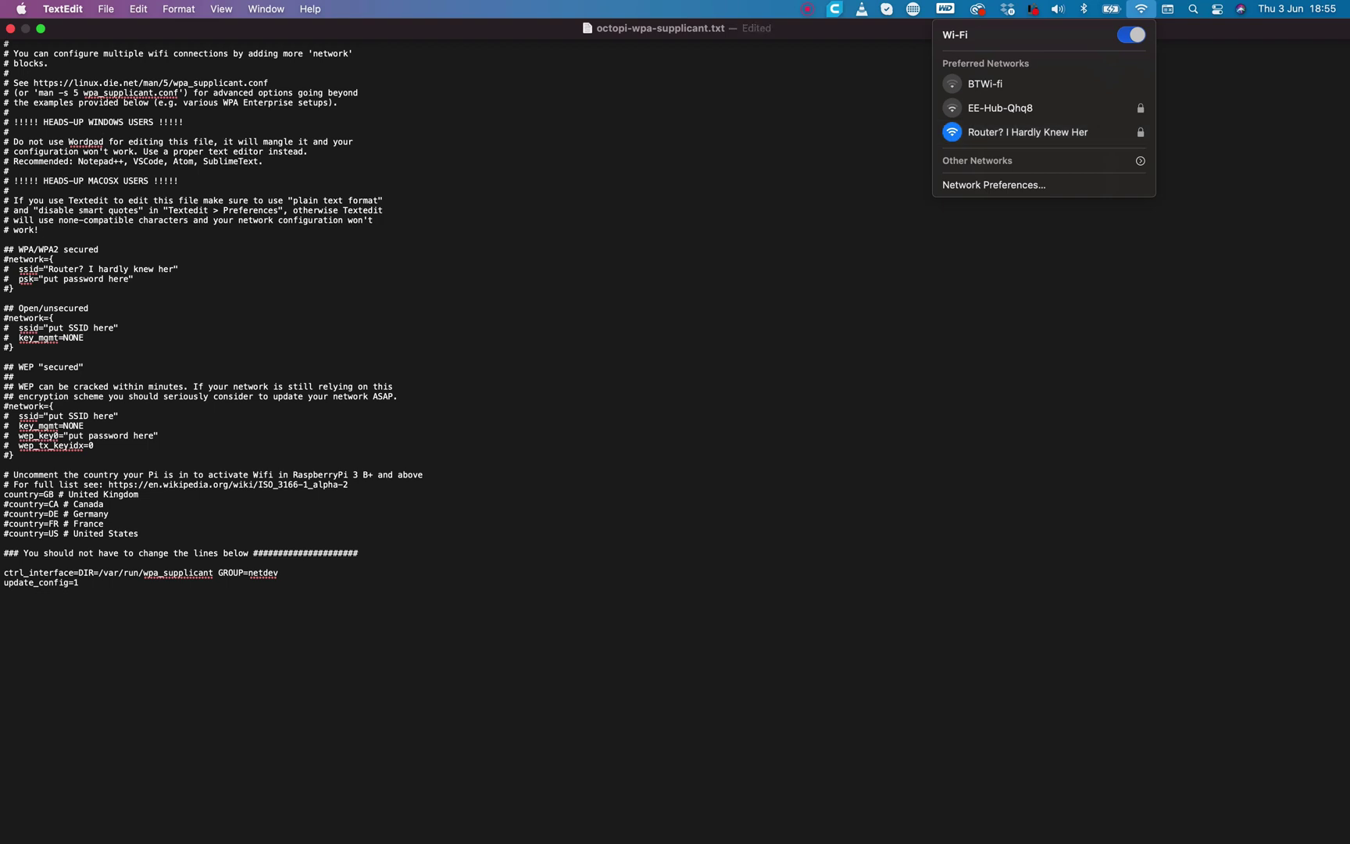
{"action": "left_click", "coordinate": [101, 269]}
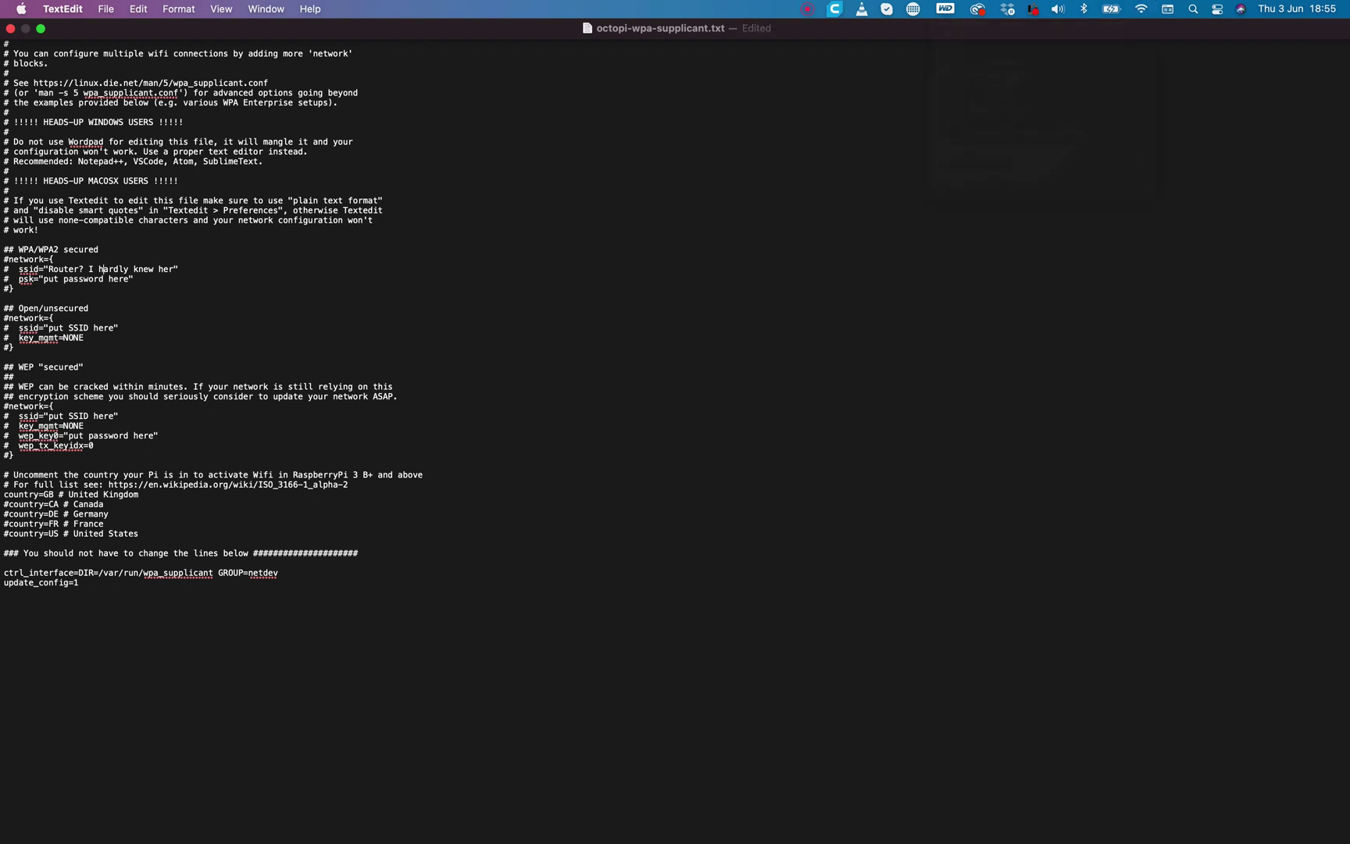
{"action": "key", "text": "BackSpace"}
{"action": "type", "text": "H"}
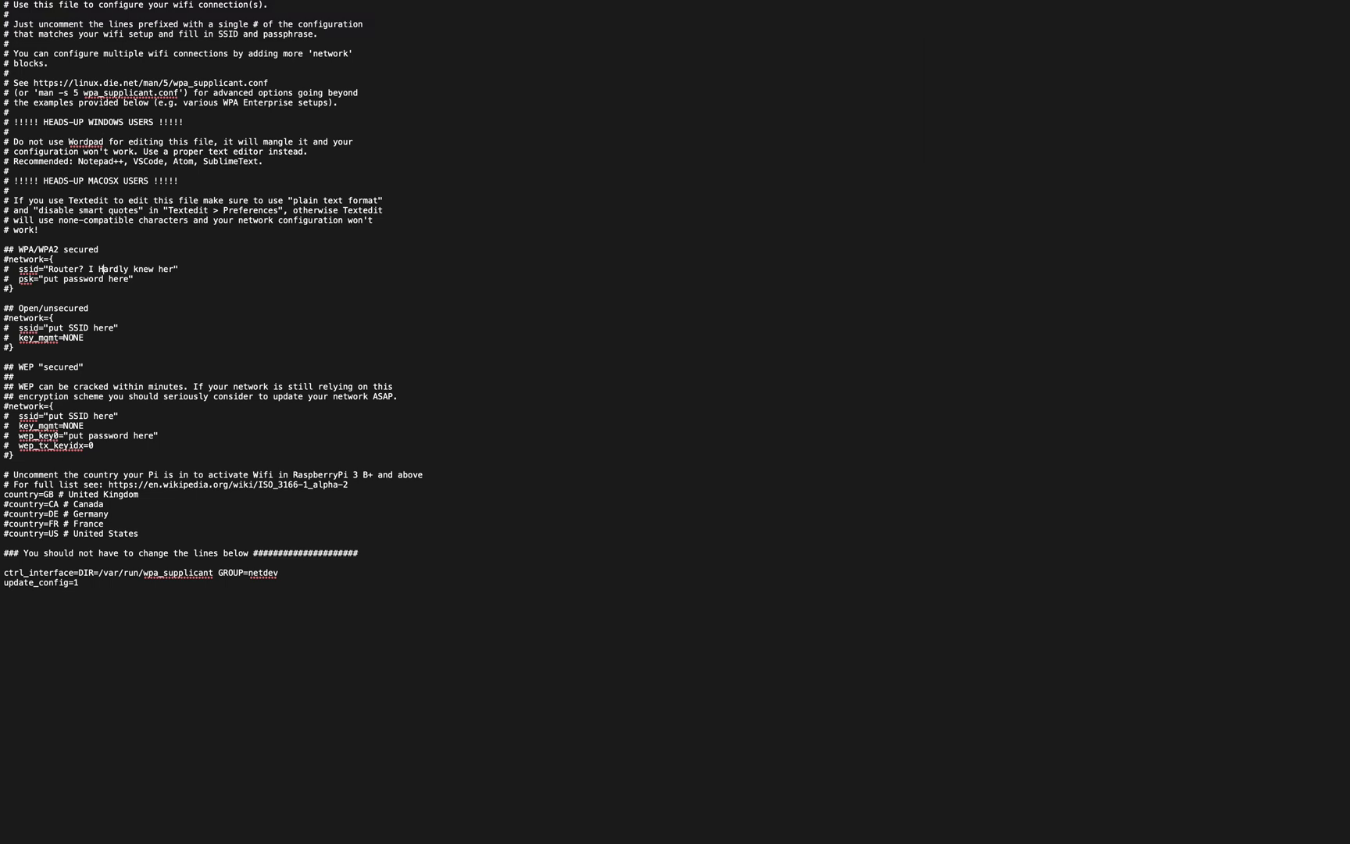
{"action": "left_click", "coordinate": [140, 269]}
{"action": "key", "text": "BackSpace"}
{"action": "type", "text": "K"}
- Uncomment the WPA/WPA2 block's network, ssid, psk and closing-brace lines
{"action": "key", "text": "BackSpace"}
{"action": "key", "text": "Up"}
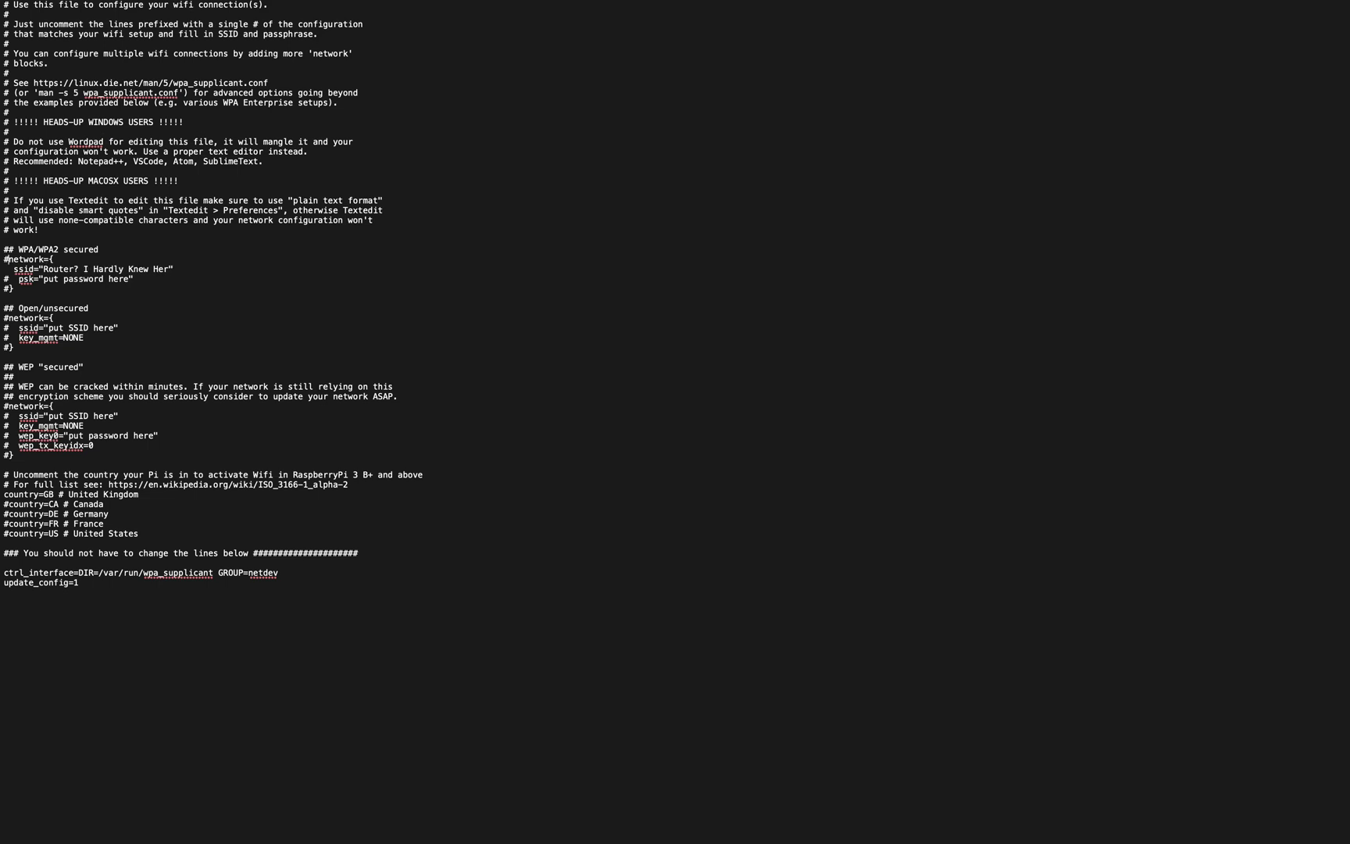
{"action": "key", "text": "Delete"}
{"action": "key", "text": "BackSpace"}
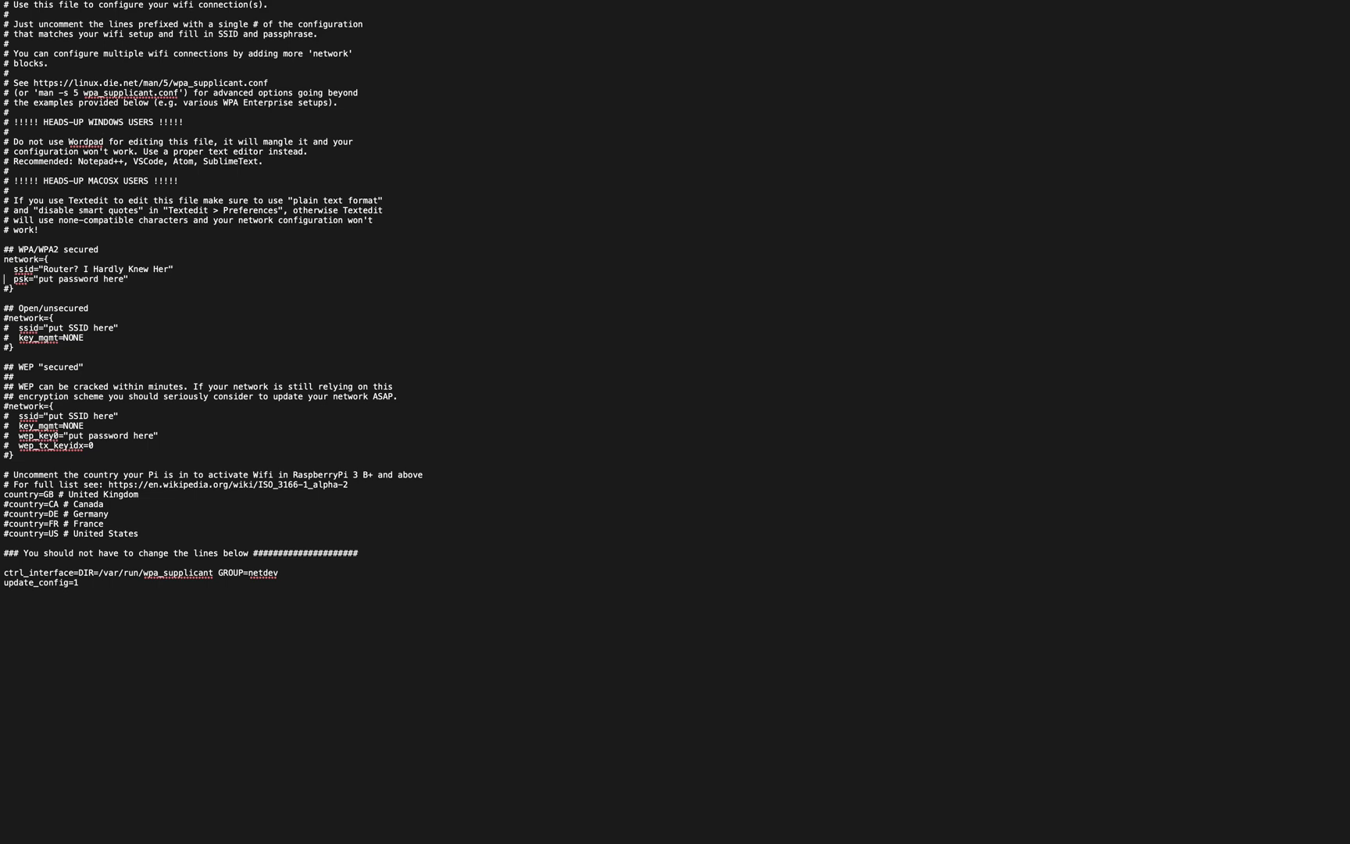
{"action": "key", "text": "Down"}
{"action": "key", "text": "Delete"}
{"action": "key", "text": "Up"}
{"action": "key", "text": "Right"}
{"action": "key", "text": "Right"}
{"action": "key", "text": "Right"}
{"action": "key", "text": "alt+shift+Right"}
{"action": "key", "text": "alt+shift+Right"}
{"action": "key", "text": "alt+shift+Right"}
{"action": "left_click", "coordinate": [106, 9]}
{"action": "left_click", "coordinate": [126, 99]}
{"action": "key", "text": "ctrl+Left"}
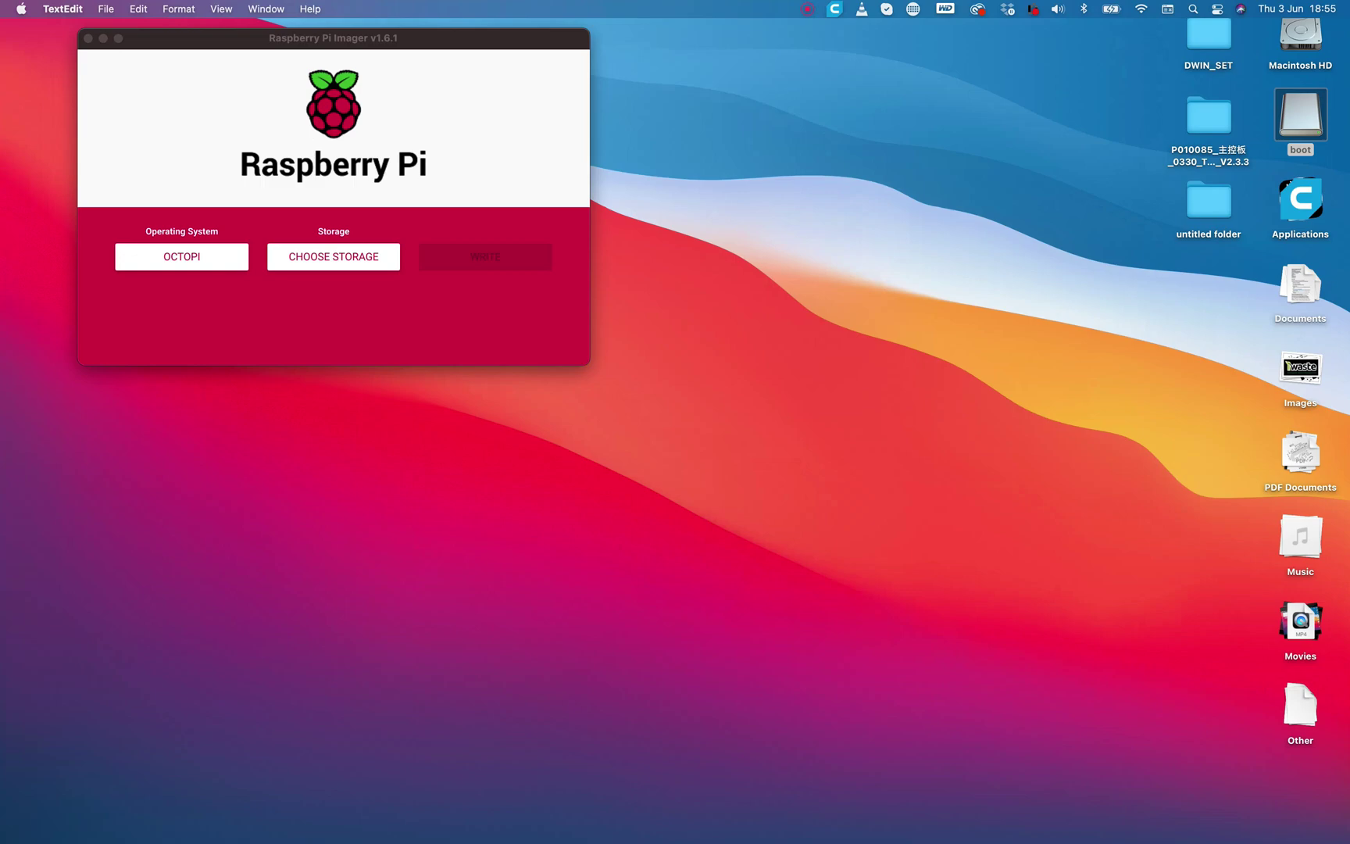
- Uncomment camera_usb_options in octopi.txt, set 1080x720 at 25 fps, and save
{"action": "key", "text": "ctrl+Right"}
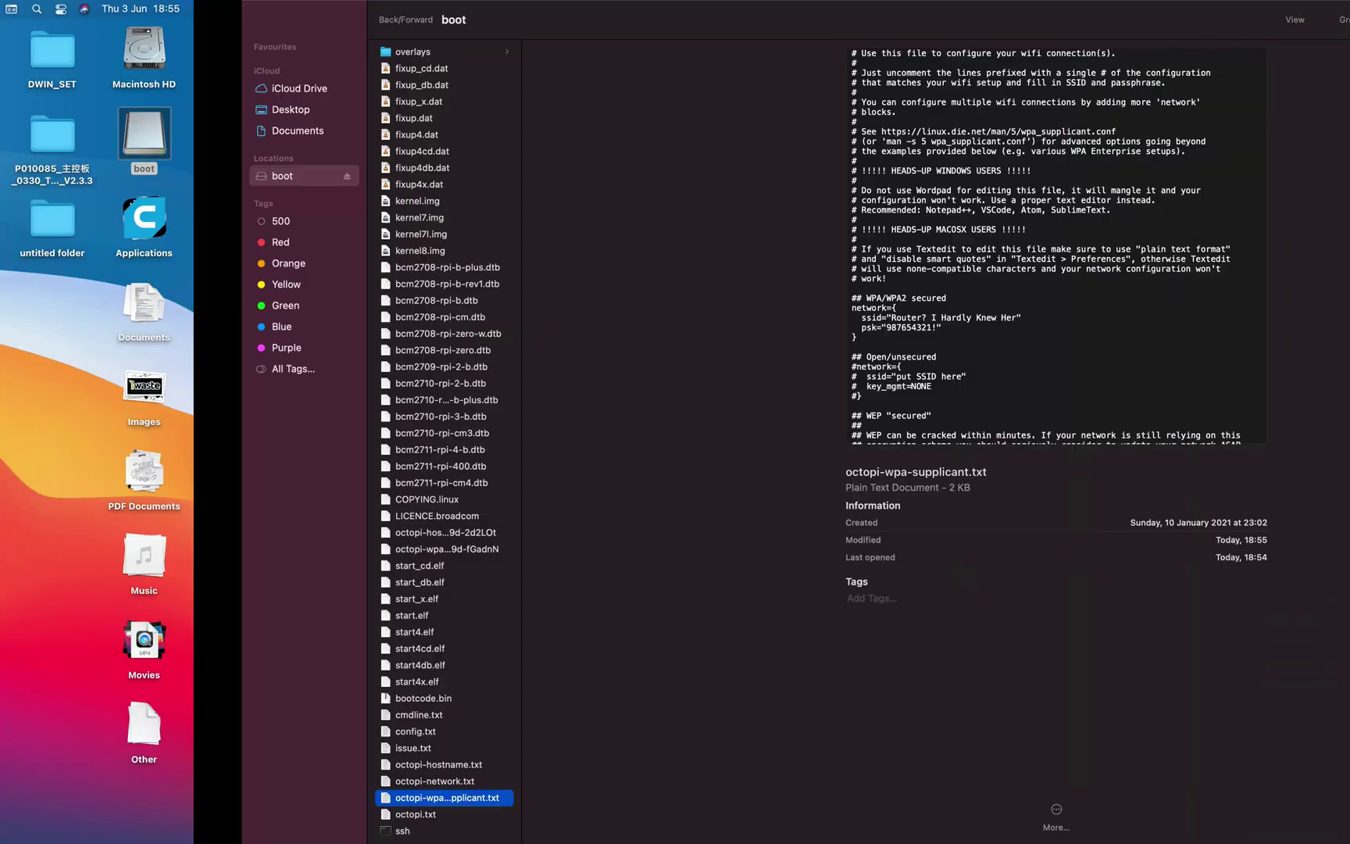
{"action": "scroll", "coordinate": [201, 443], "scroll_direction": "down", "scroll_amount": 1}
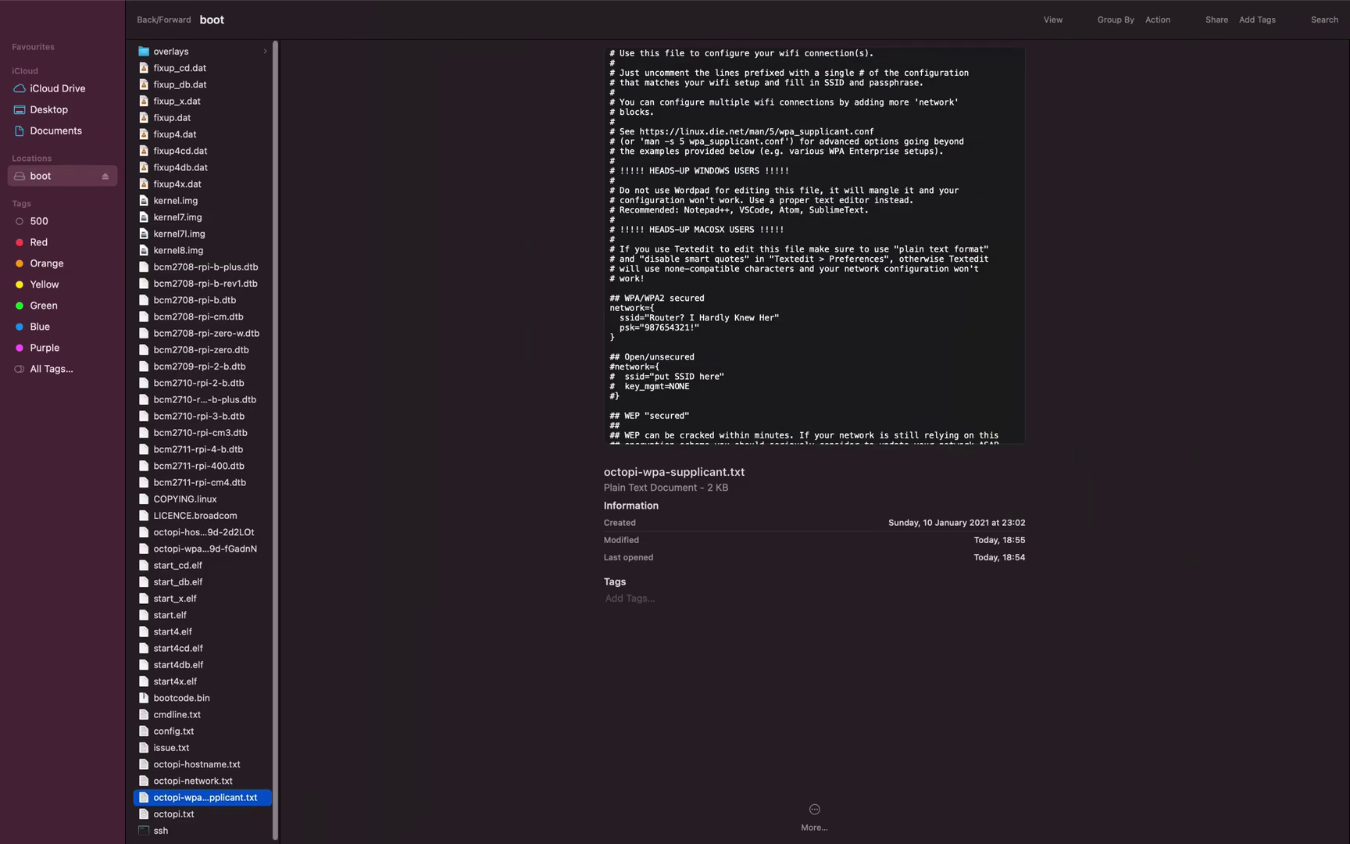
{"action": "key", "text": "Down"}
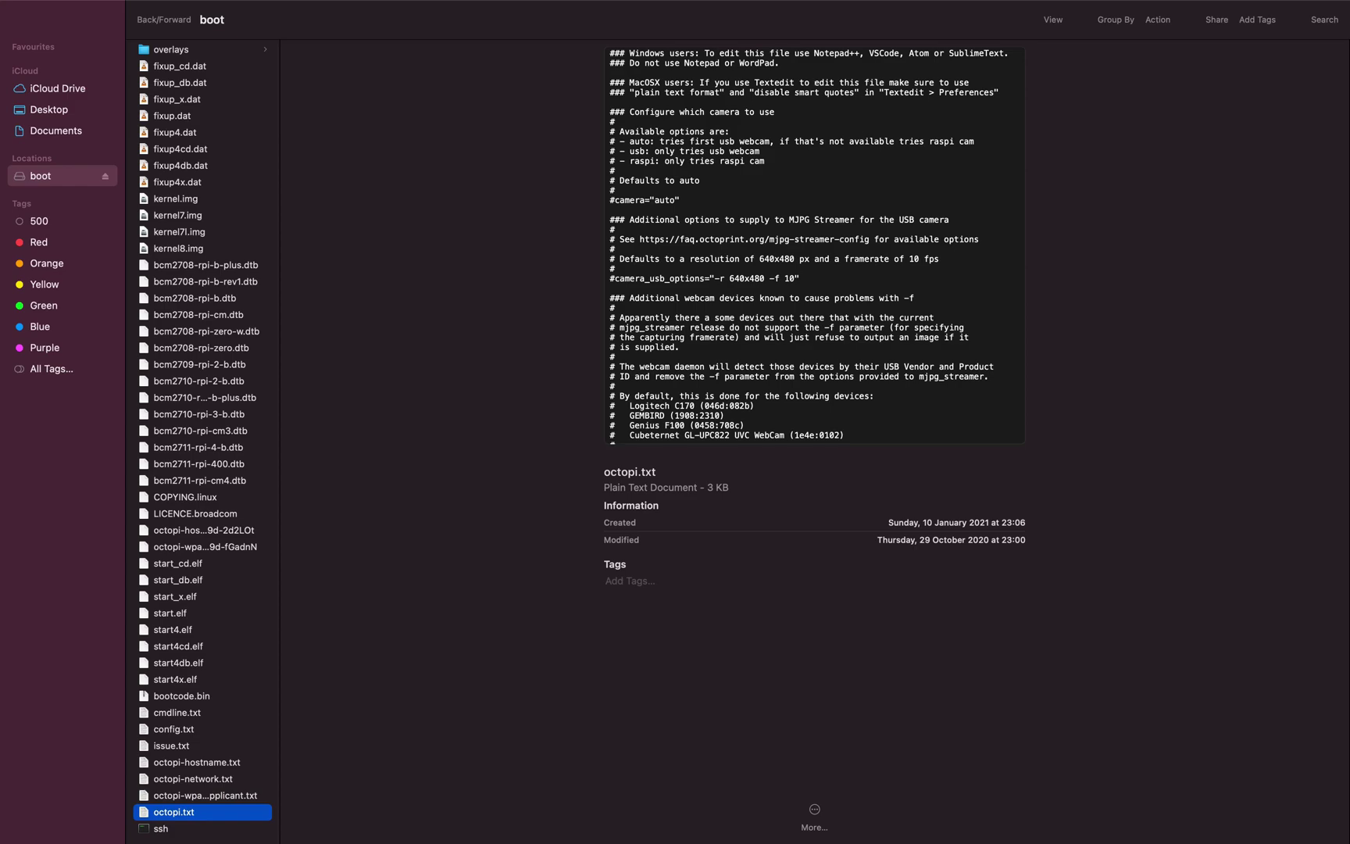
{"action": "key", "text": "super+o"}
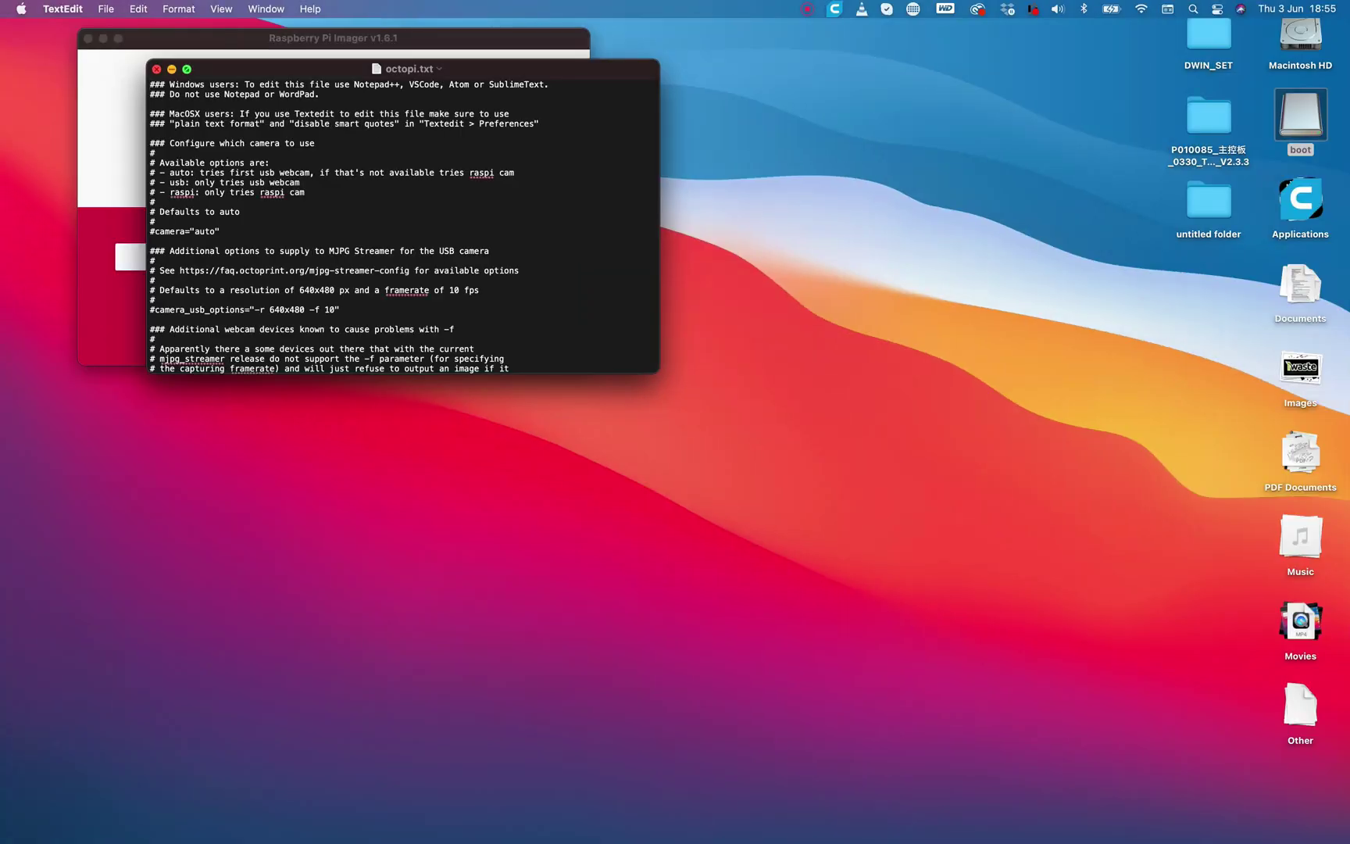
{"action": "key", "text": "ctrl+super+f"}
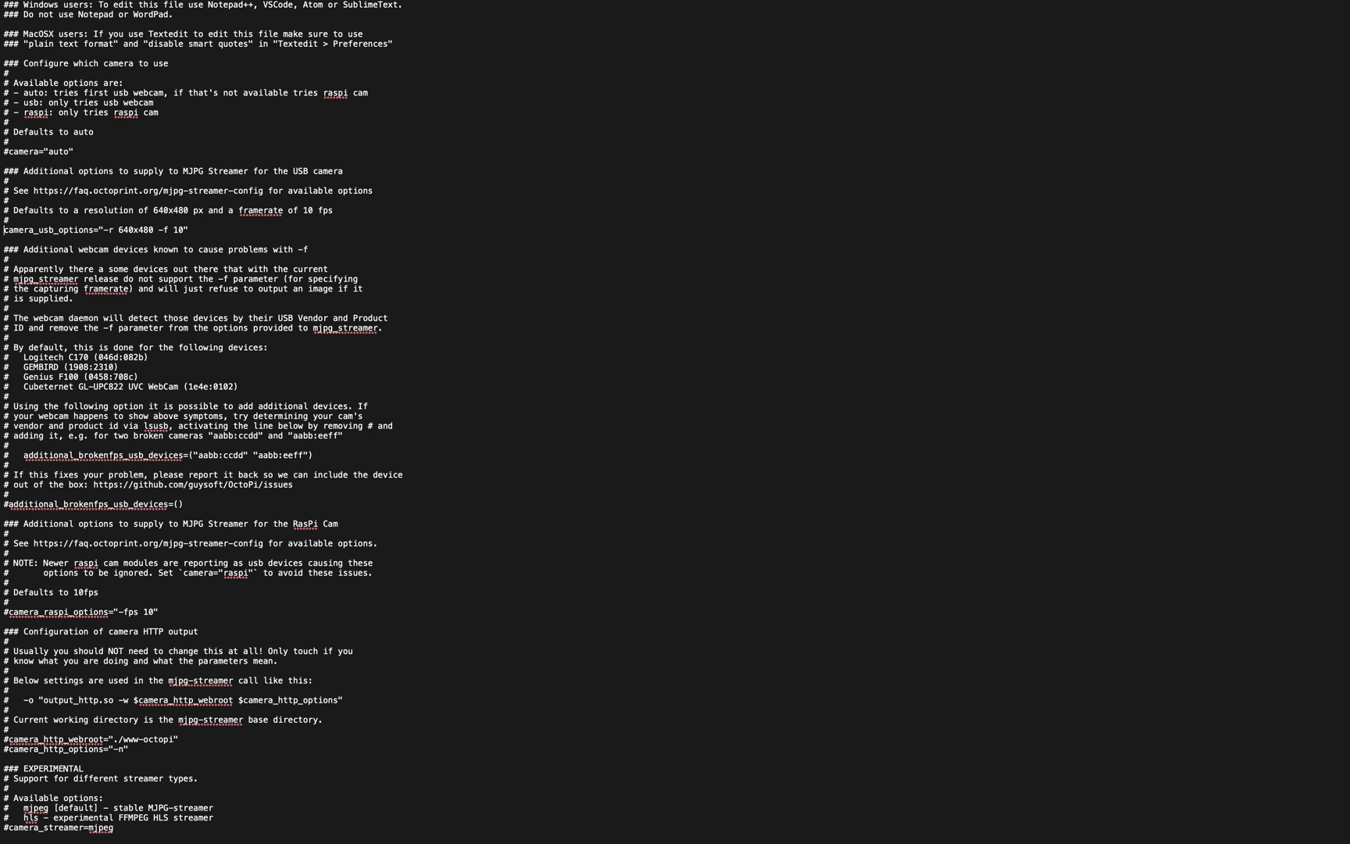
{"action": "left_click_drag", "start_coordinate": [117, 229], "coordinate": [154, 230]}
{"action": "type", "text": "1"}
{"action": "key", "text": "BackSpace"}
{"action": "key", "text": "BackSpace"}
{"action": "type", "text": "25"}
{"action": "left_click", "coordinate": [106, 8]}
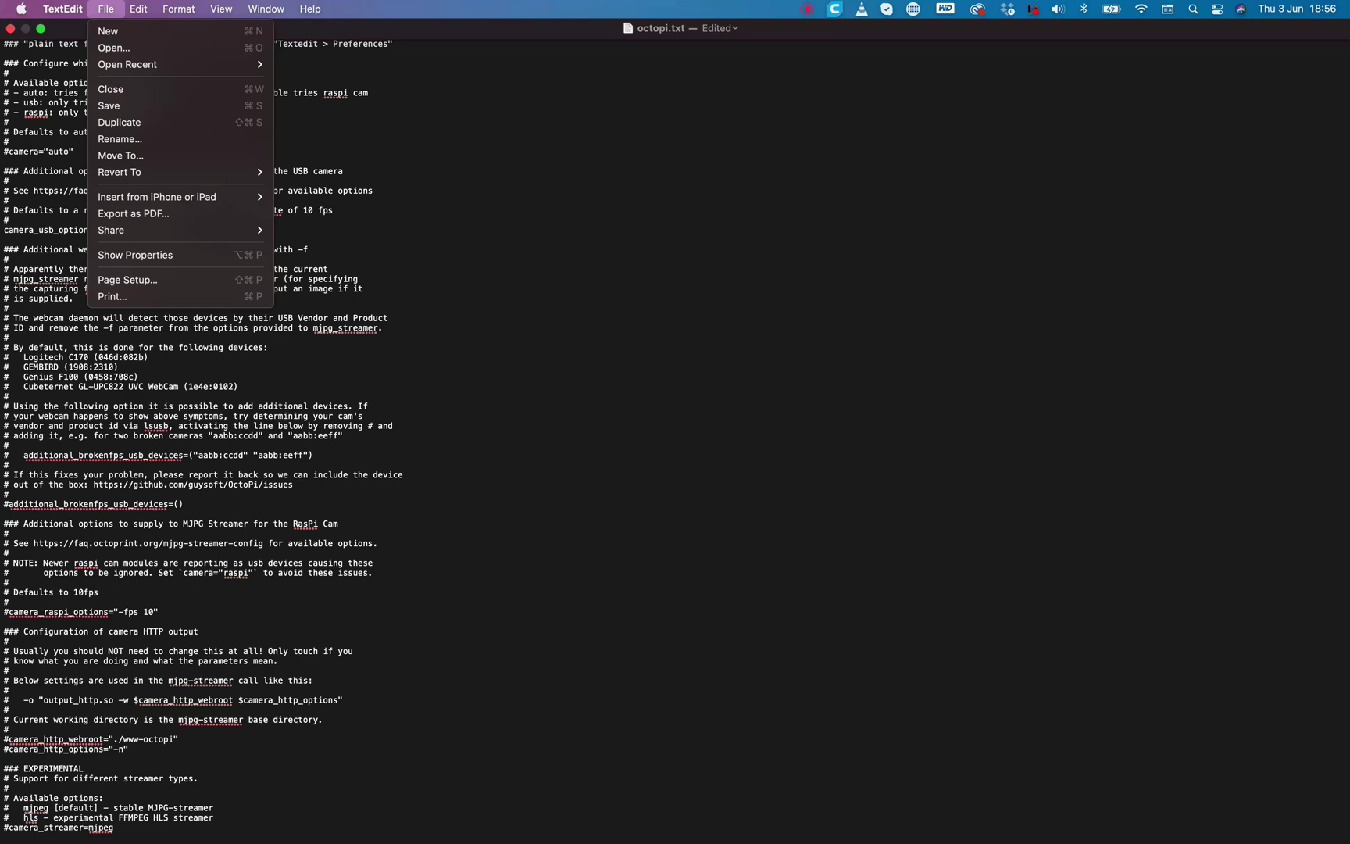
{"action": "left_click", "coordinate": [127, 107]}
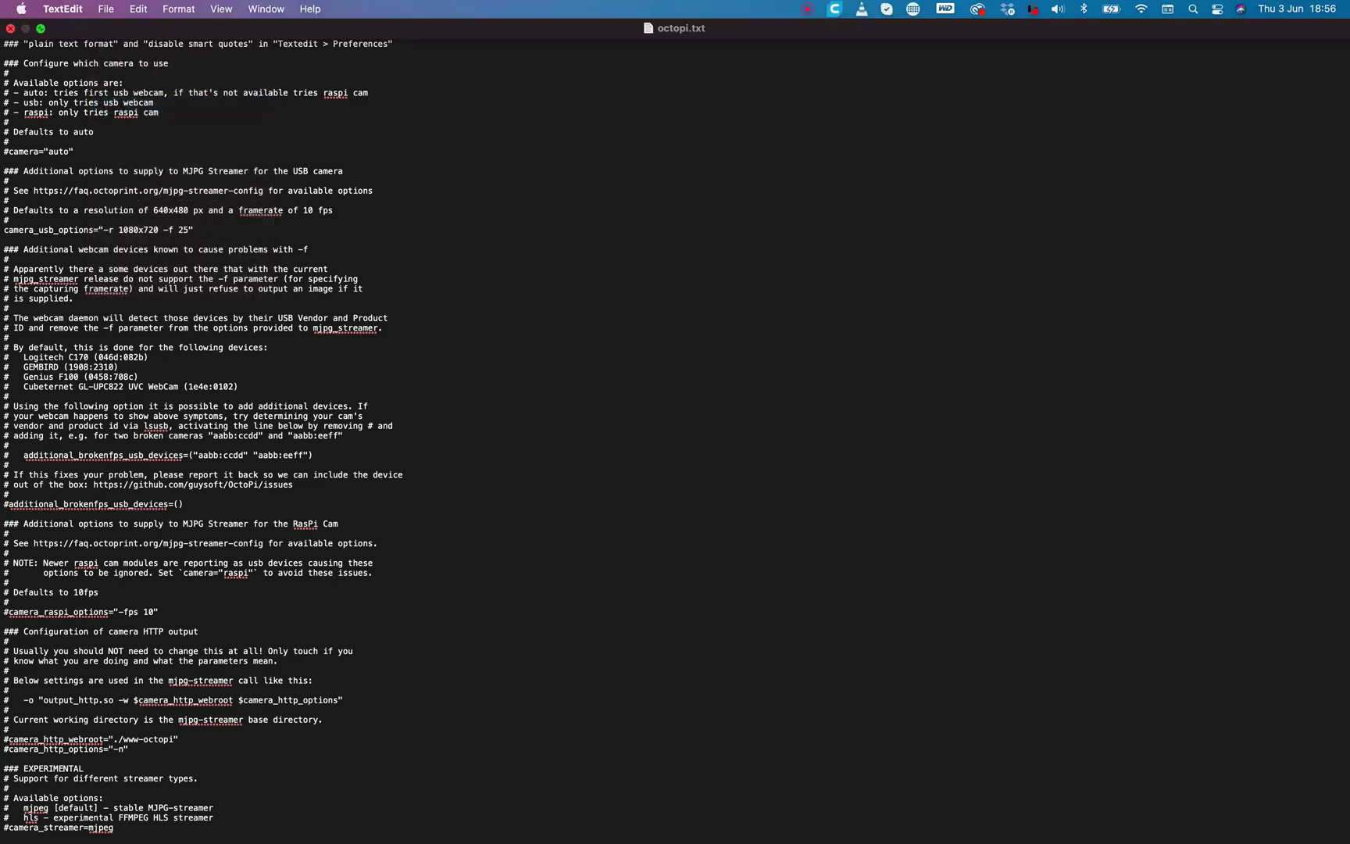
- Load the OctoPrint page at vyper.local on port 80
{"action": "type", "text": "vyper.local"}
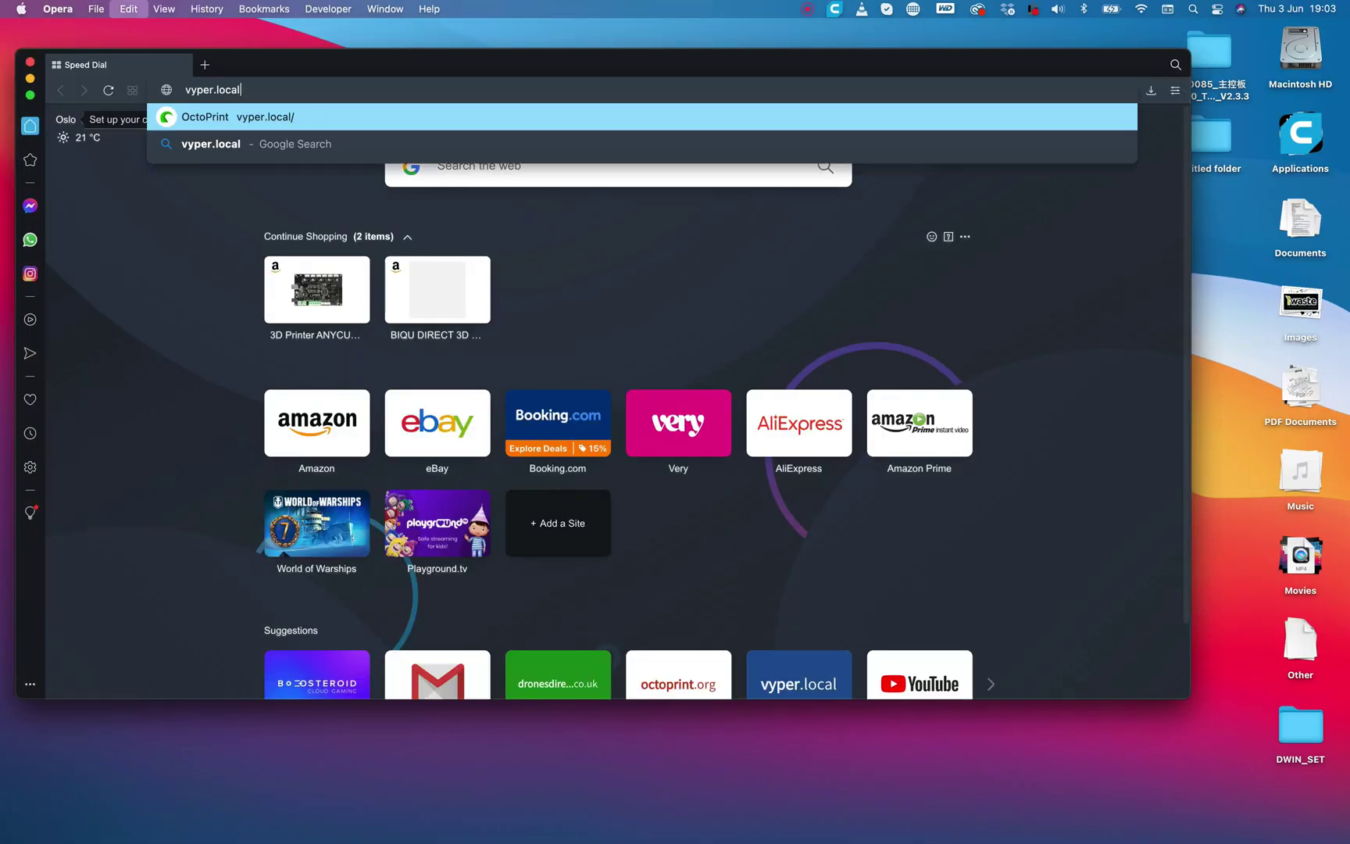
{"action": "key", "text": "Return"}
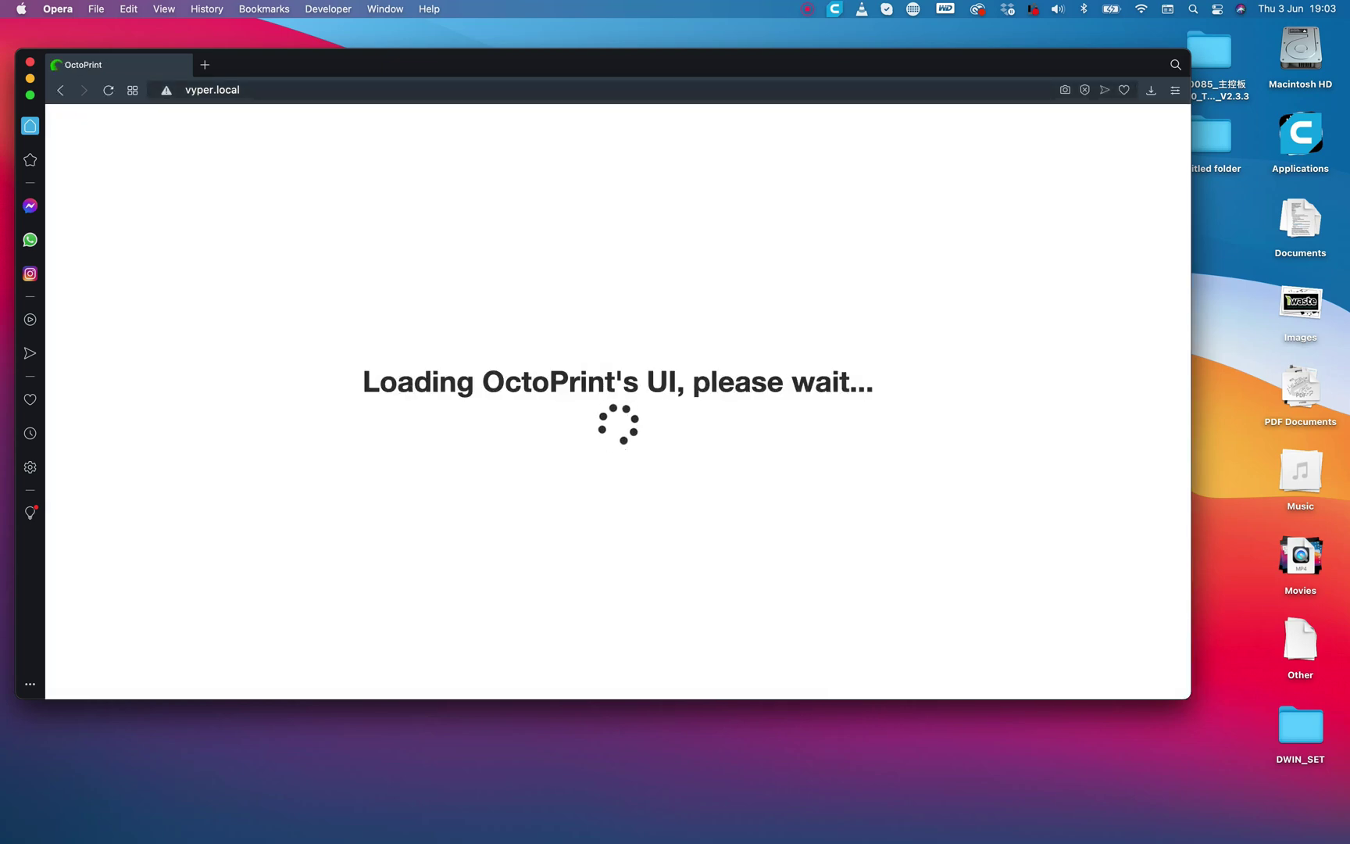
{"action": "key", "text": "super+l"}
{"action": "key", "text": "Right"}
{"action": "type", "text": ":"}
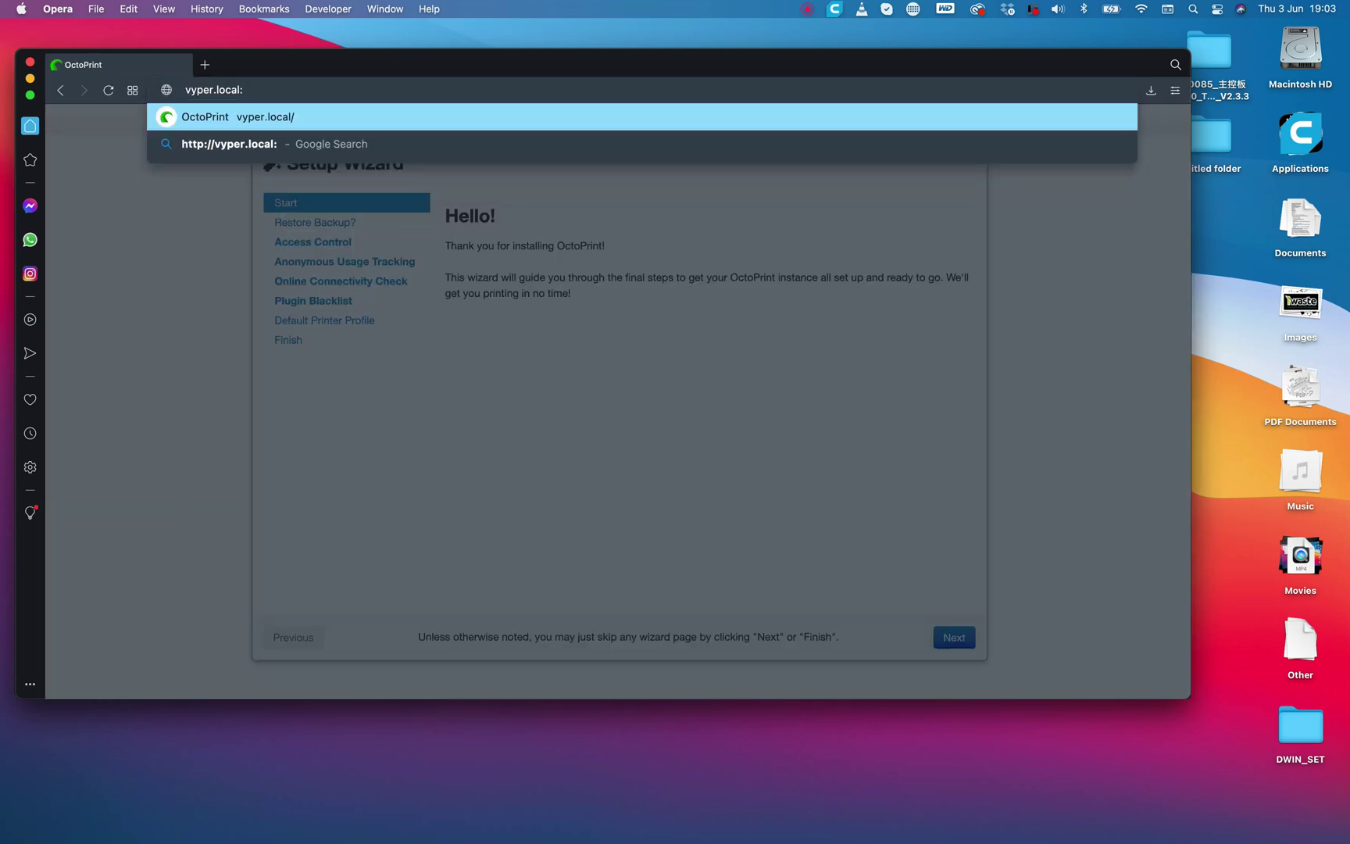
{"action": "type", "text": "80"}
{"action": "key", "text": "Return"}
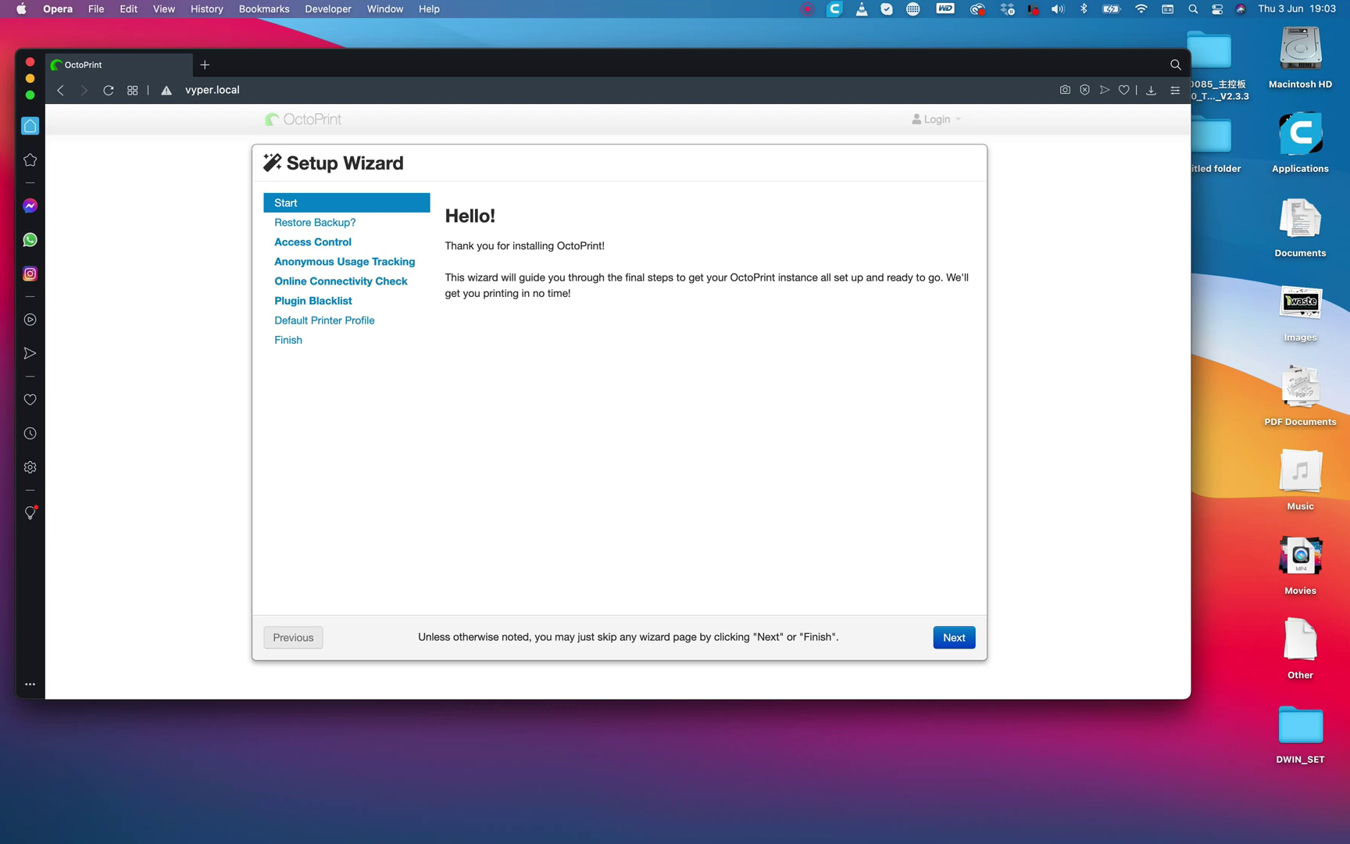
- Skip the backup restore and create the administrator account with matching passwords
{"action": "left_click", "coordinate": [954, 637]}
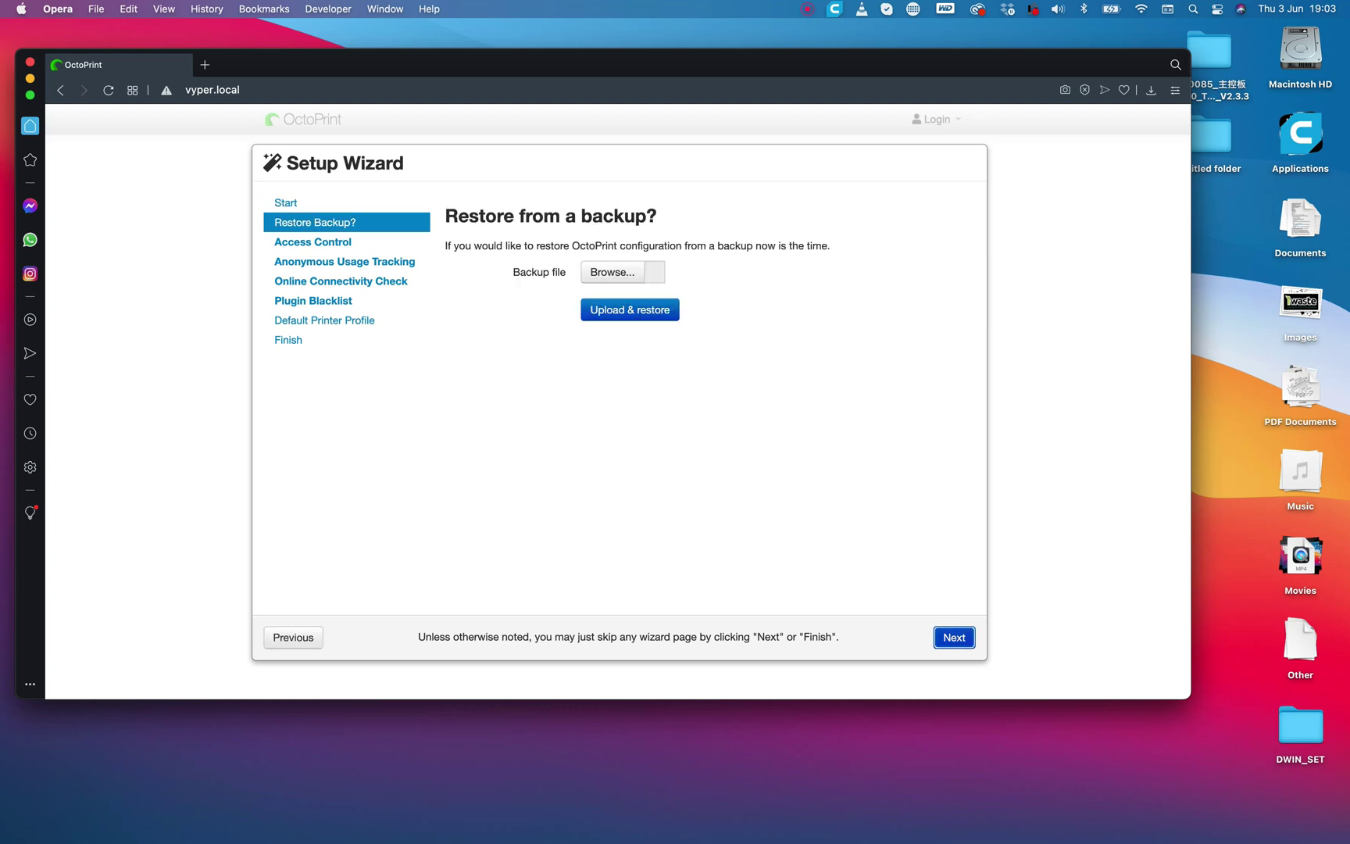
{"action": "left_click", "coordinate": [954, 638]}
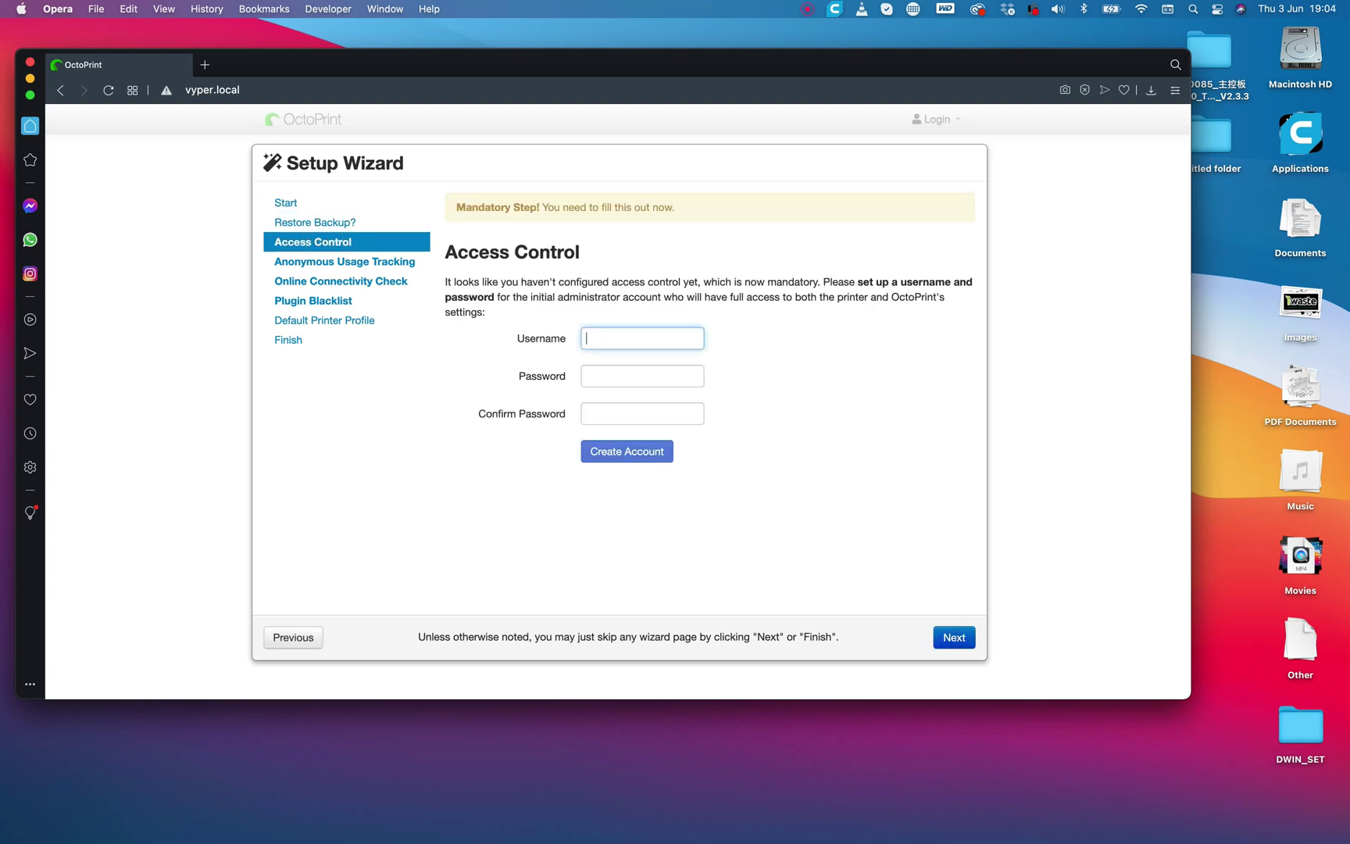
{"action": "type", "text": "TheReal"}
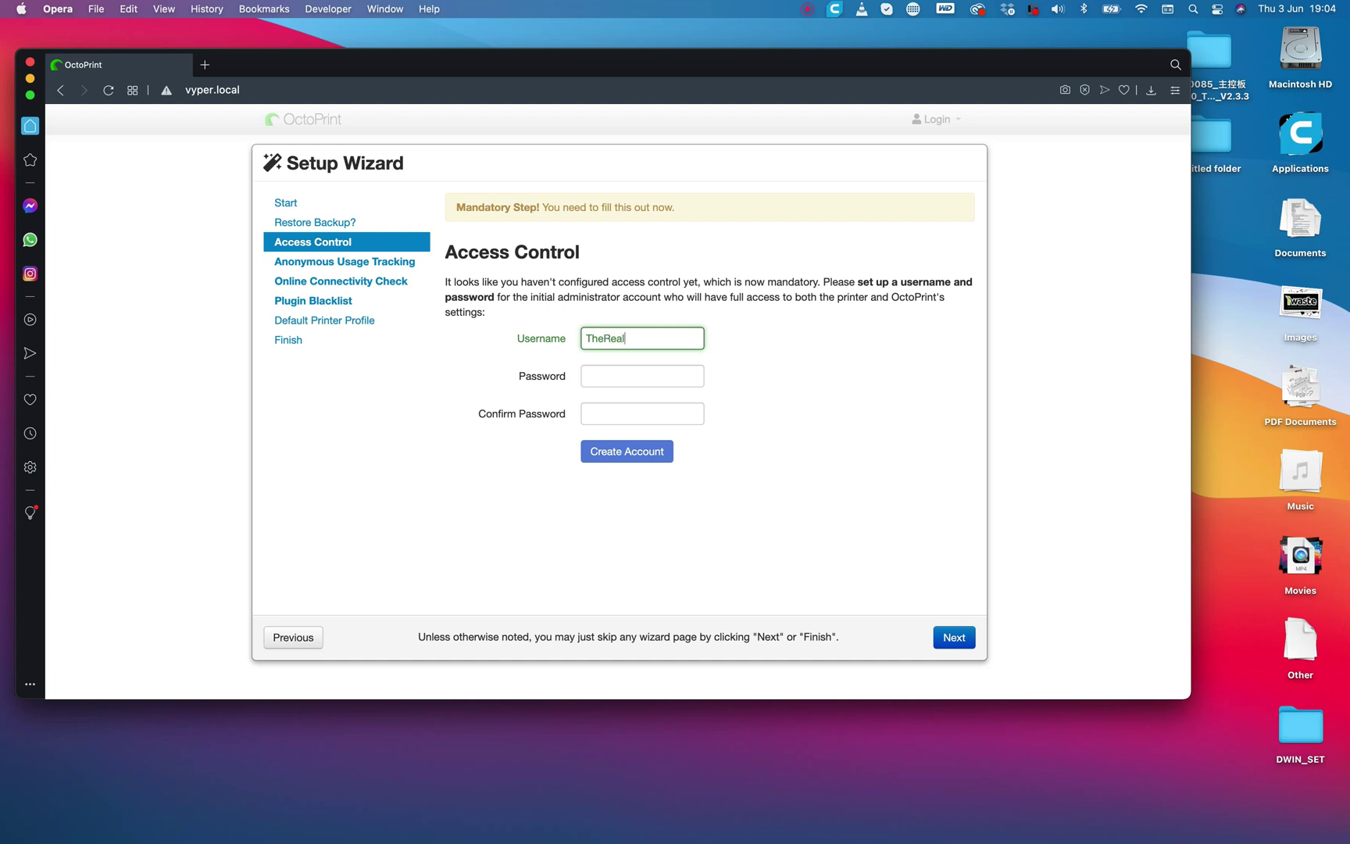
{"action": "type", "text": "SamPrenti"}
{"action": "type", "text": "ce"}
{"action": "key", "text": "Tab"}
{"action": "type", "text": "••"}
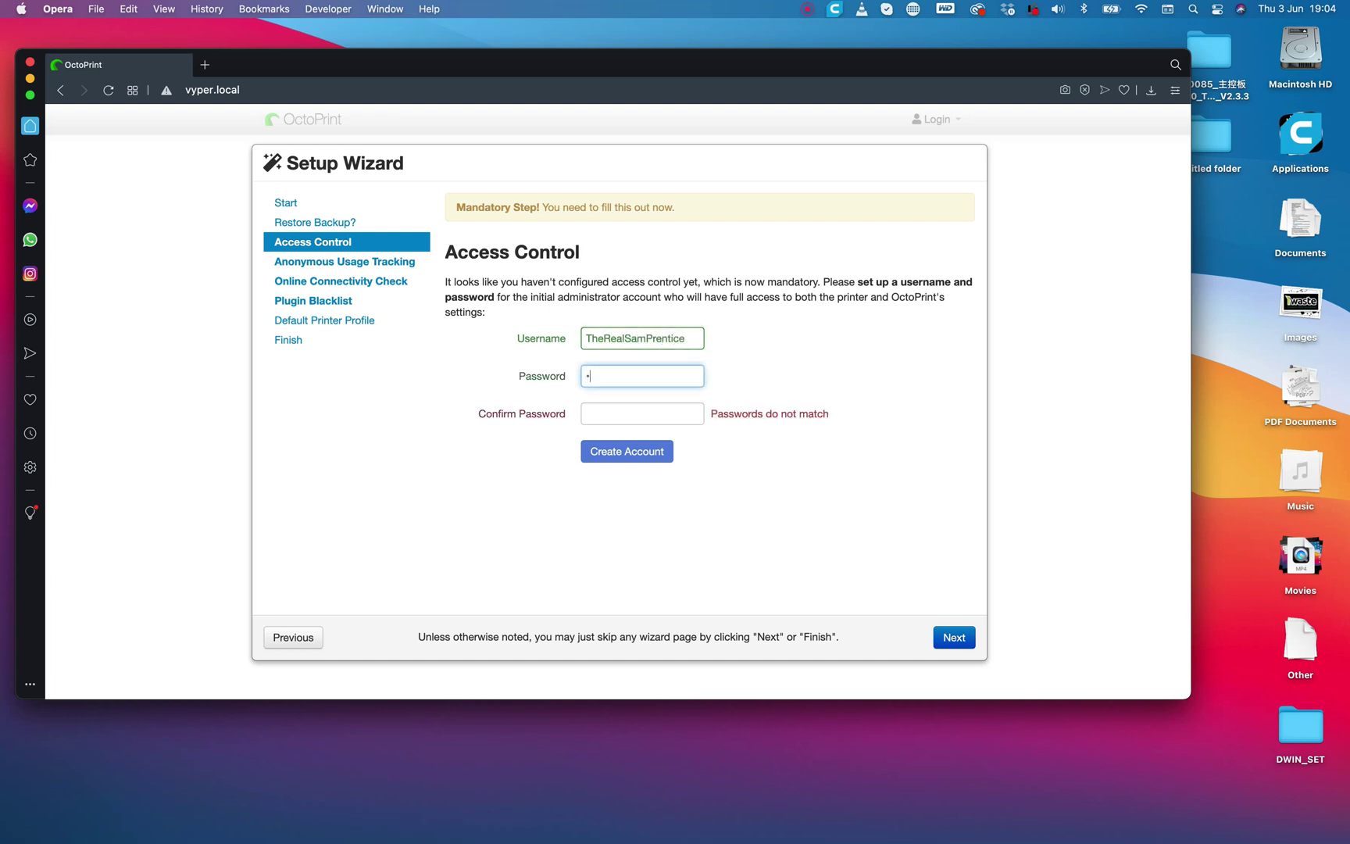
{"action": "key", "text": "Tab"}
{"action": "type", "text": "••"}
{"action": "key", "text": "Return"}
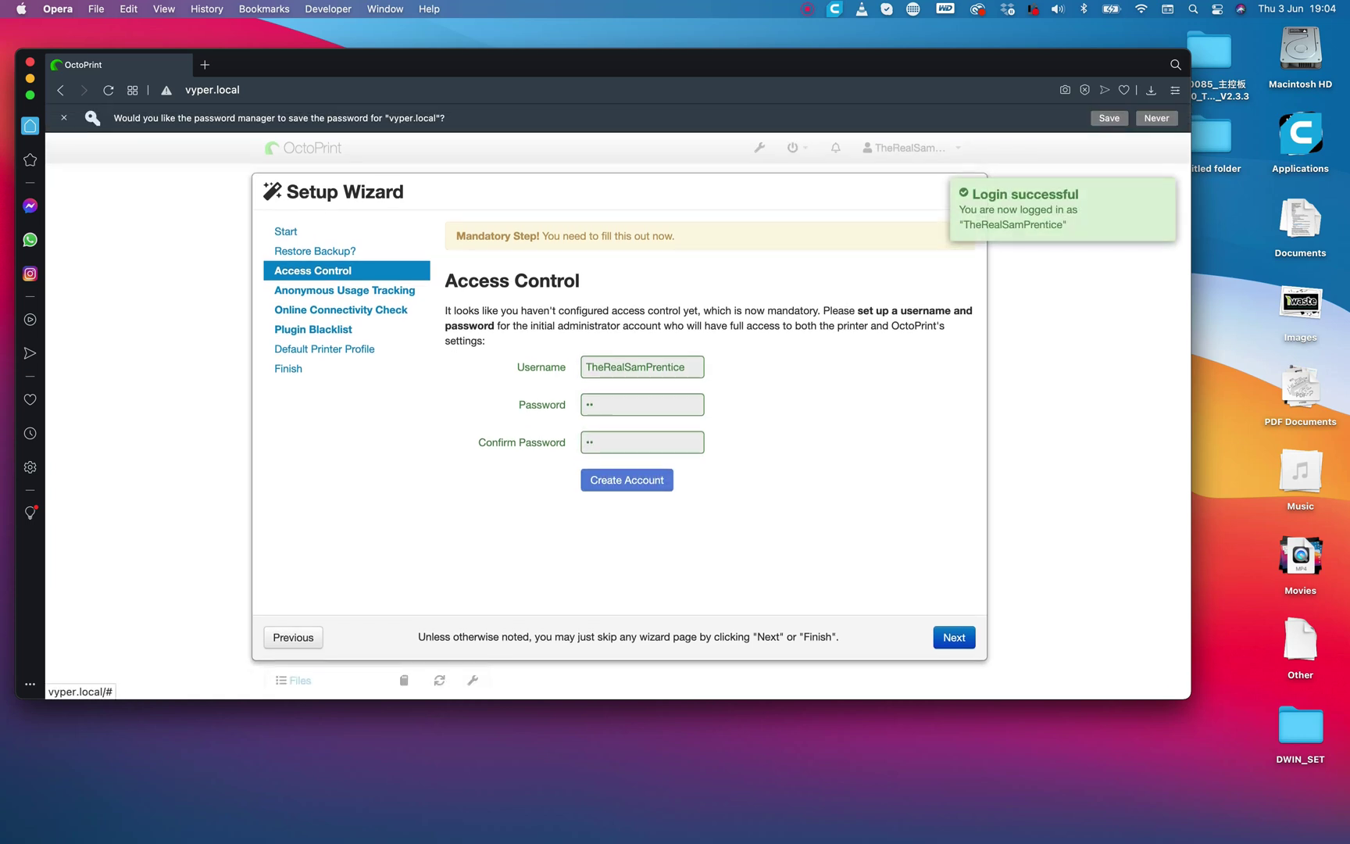
- Enable anonymous usage tracking in the setup wizard
{"action": "left_click", "coordinate": [953, 637]}
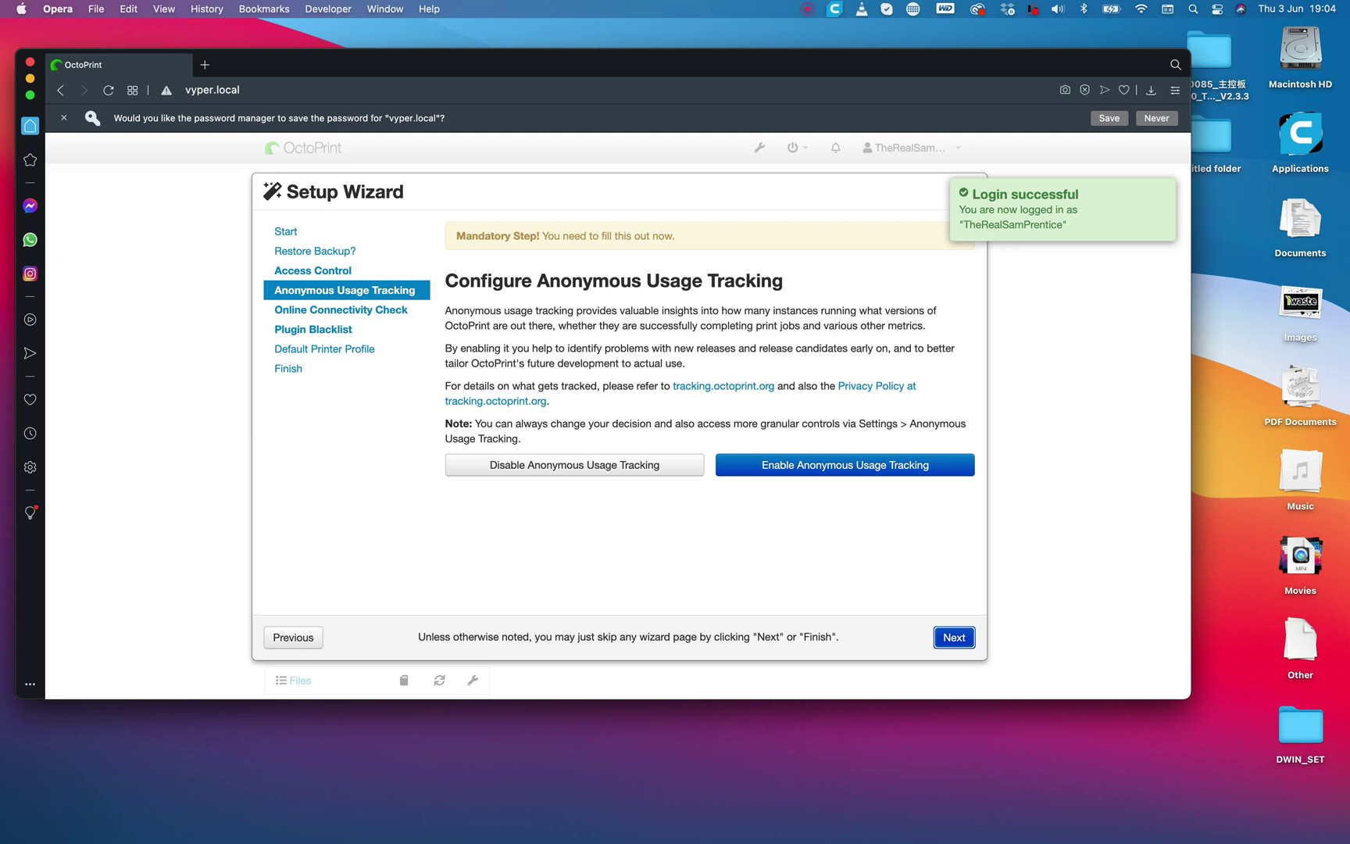
{"action": "left_click", "coordinate": [846, 465]}
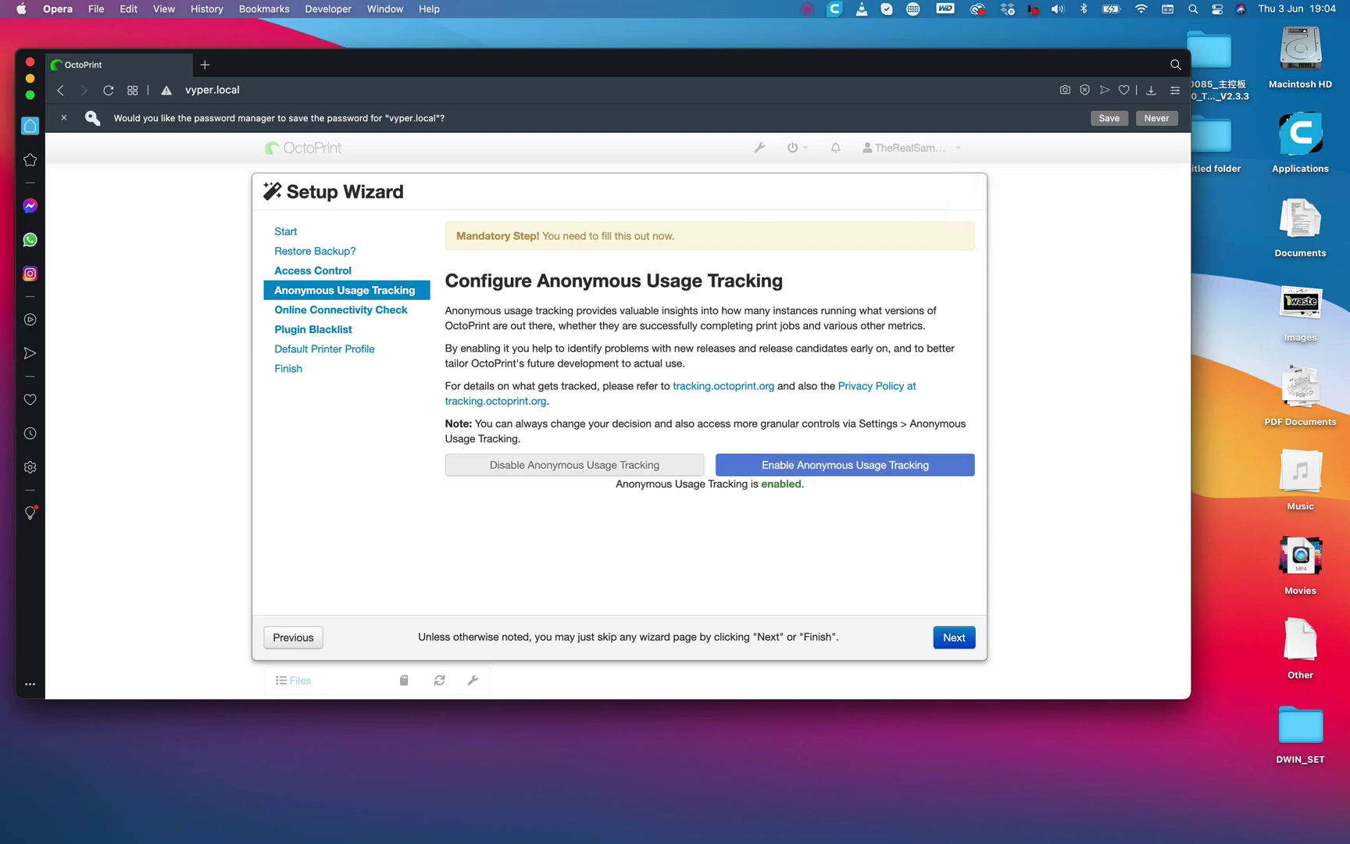
{"action": "left_click", "coordinate": [954, 637]}
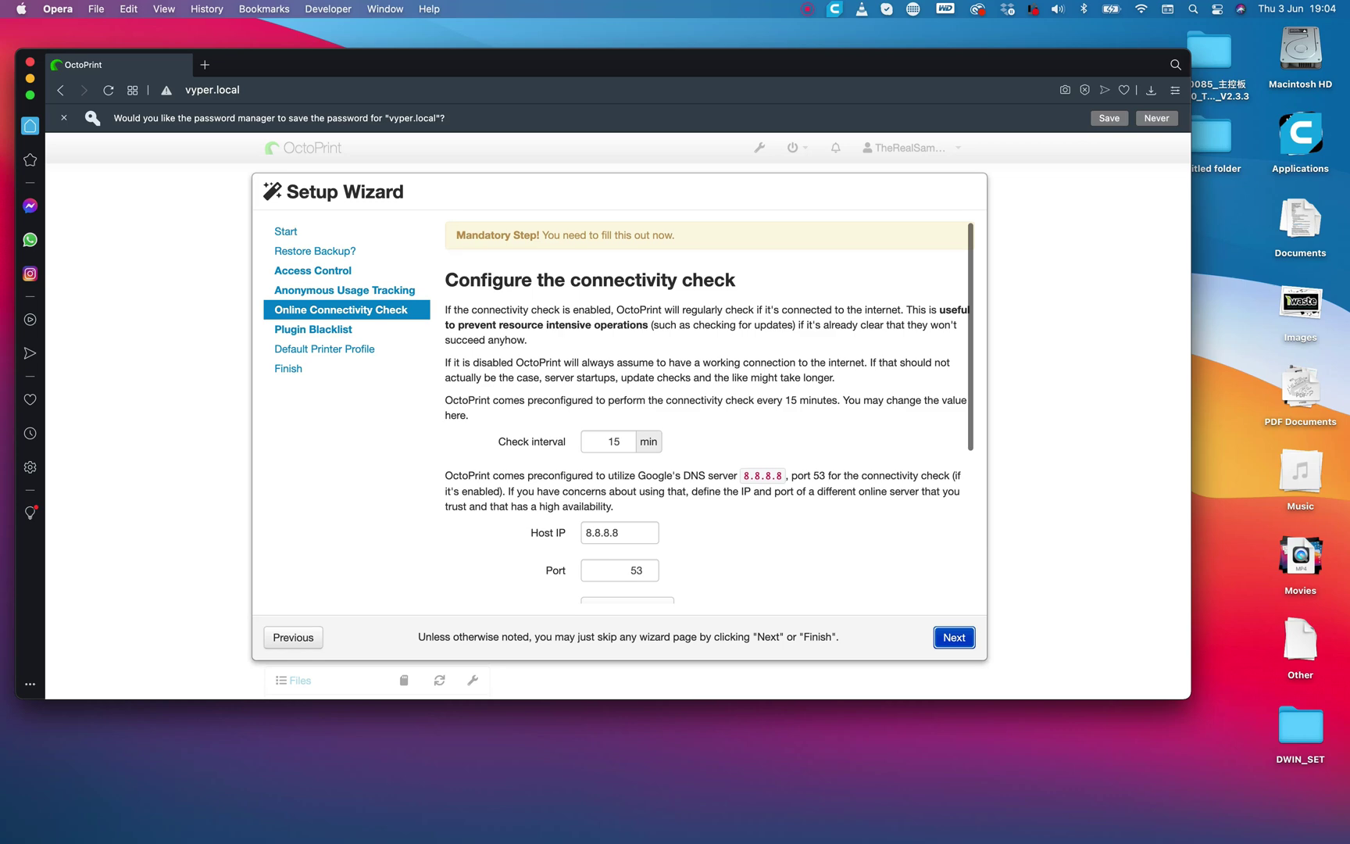
{"action": "scroll", "coordinate": [707, 423], "scroll_direction": "down", "scroll_amount": 5}
- Test host, port and name resolution, then enable the connectivity check
{"action": "left_click", "coordinate": [628, 372]}
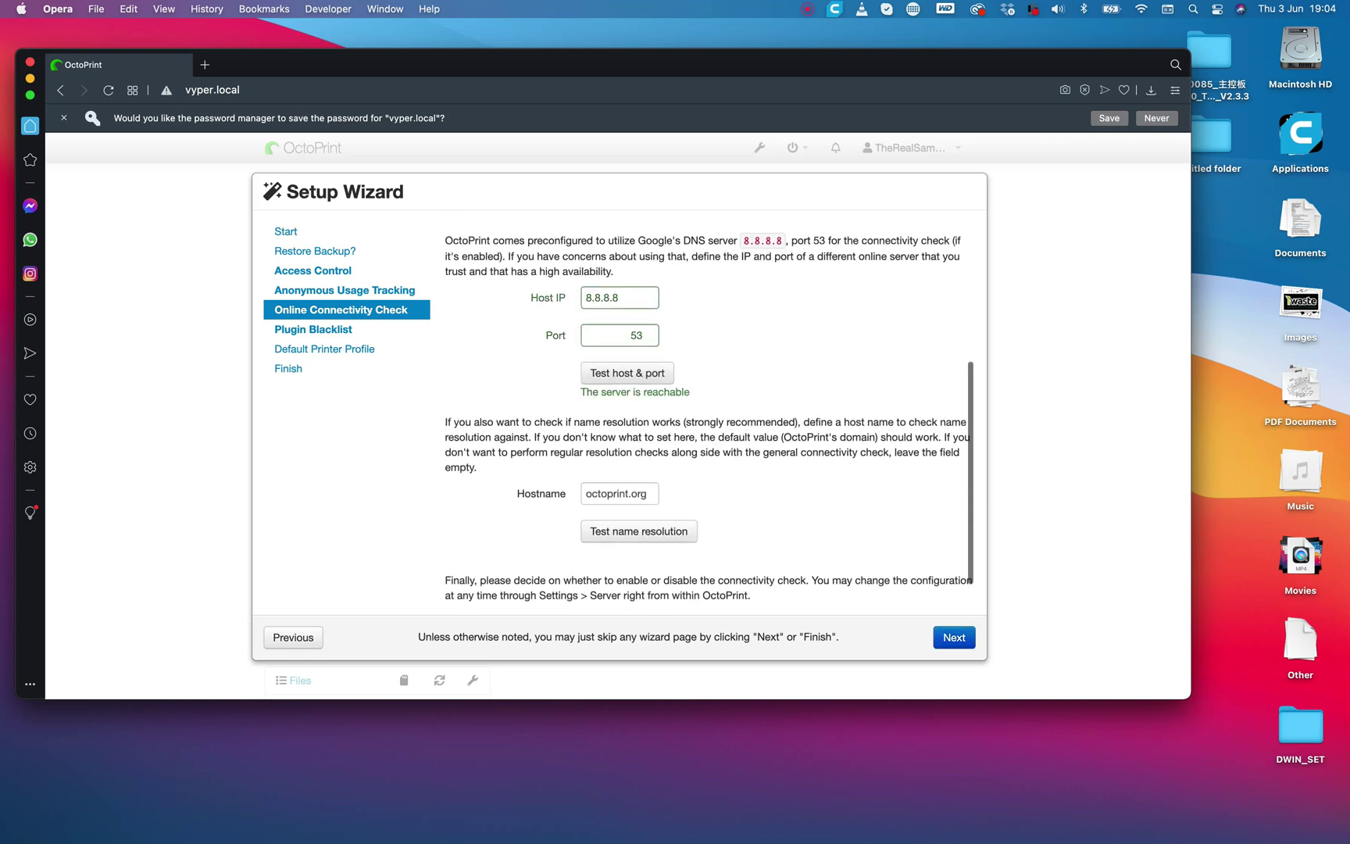
{"action": "left_click", "coordinate": [638, 531]}
{"action": "scroll", "coordinate": [706, 422], "scroll_direction": "down", "scroll_amount": 1}
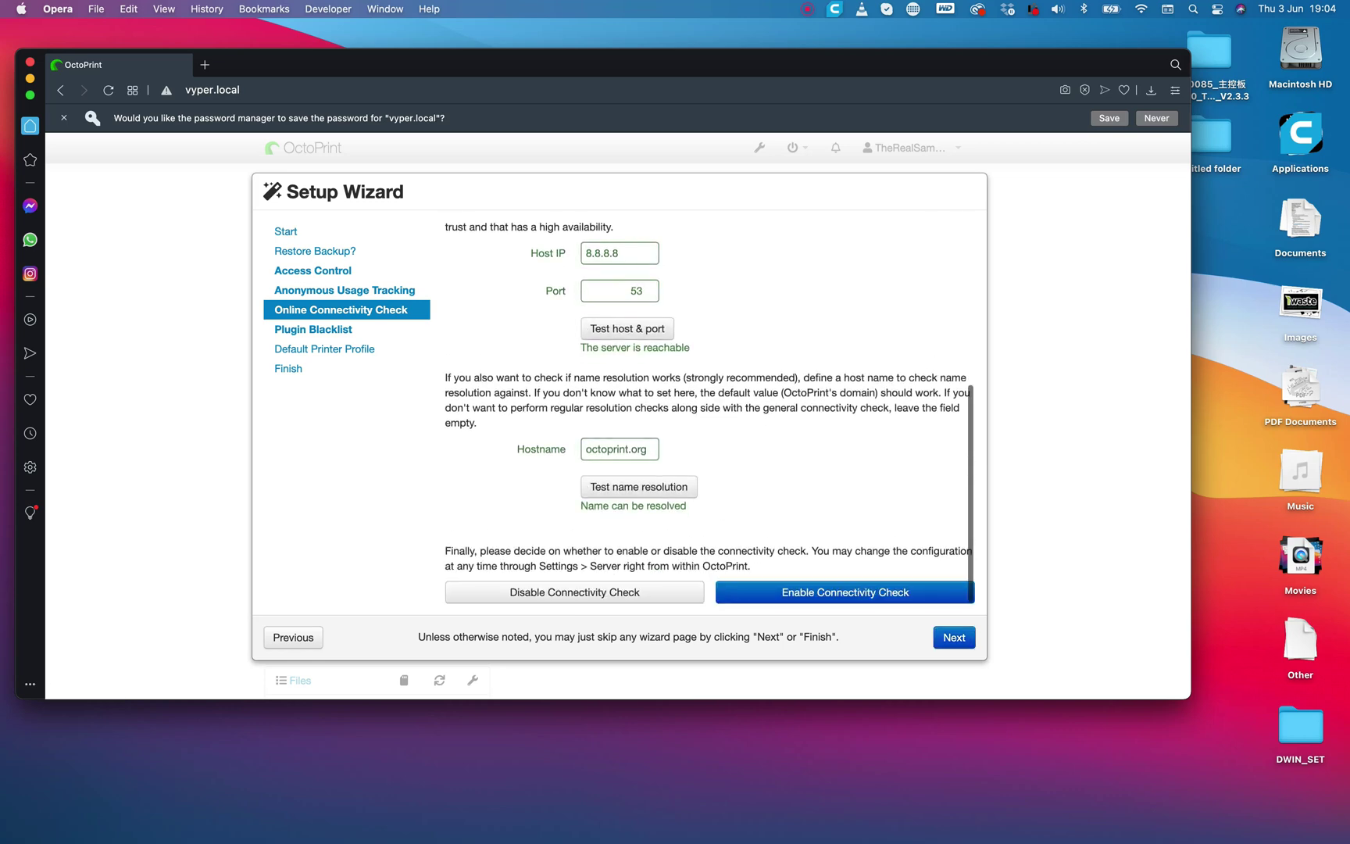
{"action": "left_click", "coordinate": [844, 592]}
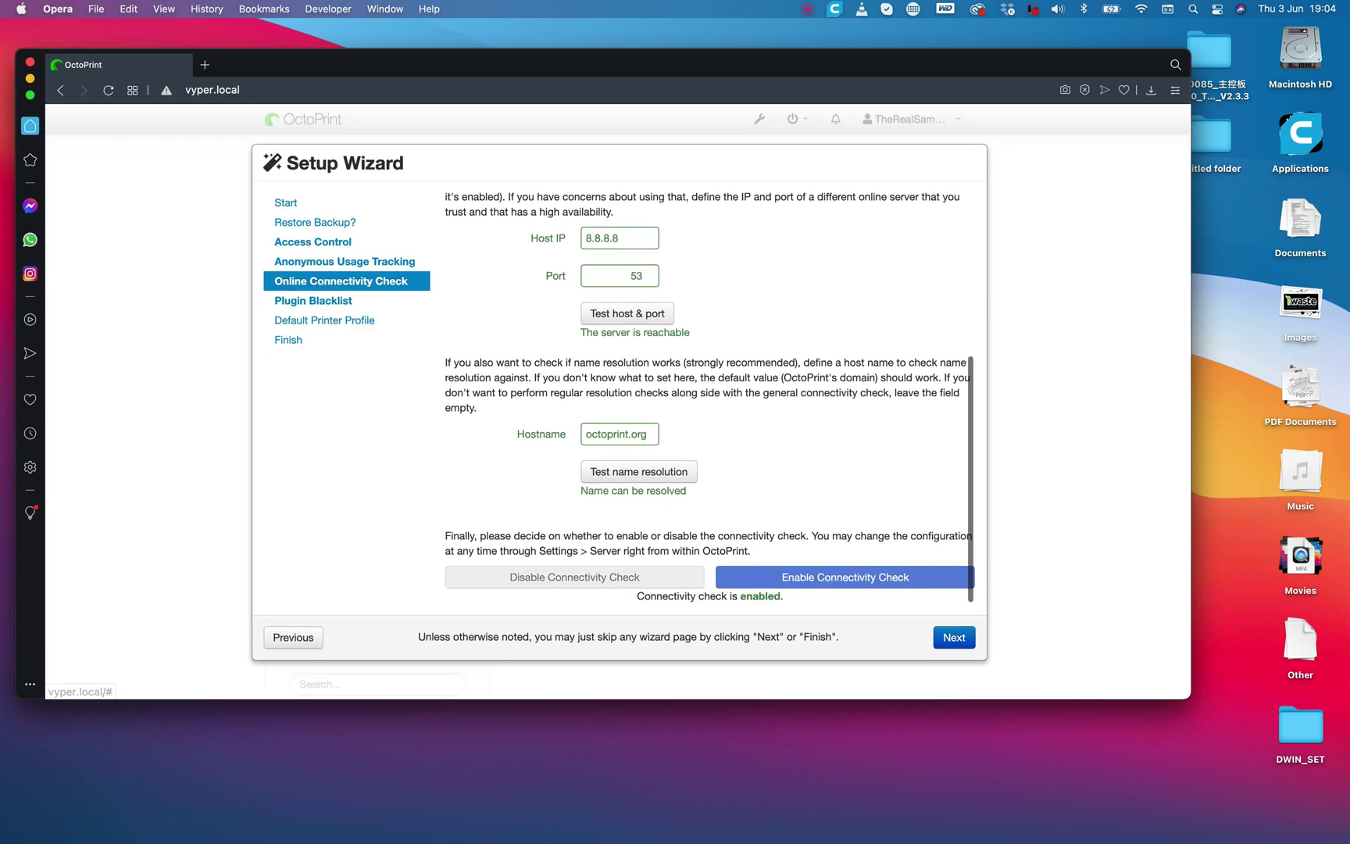
- Enable plugin blacklist processing and continue to the printer profile page
{"action": "left_click", "coordinate": [954, 638]}
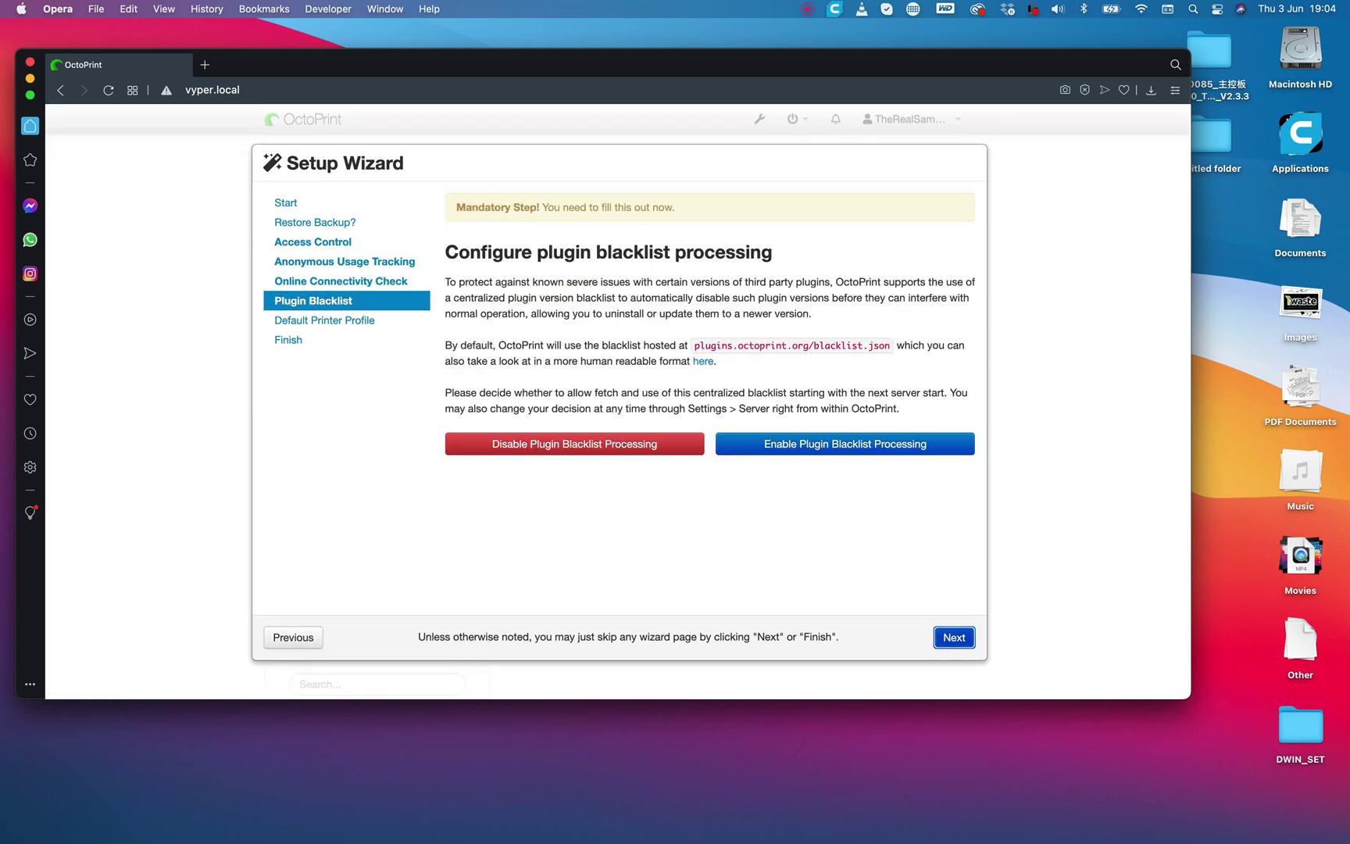
{"action": "left_click", "coordinate": [845, 444]}
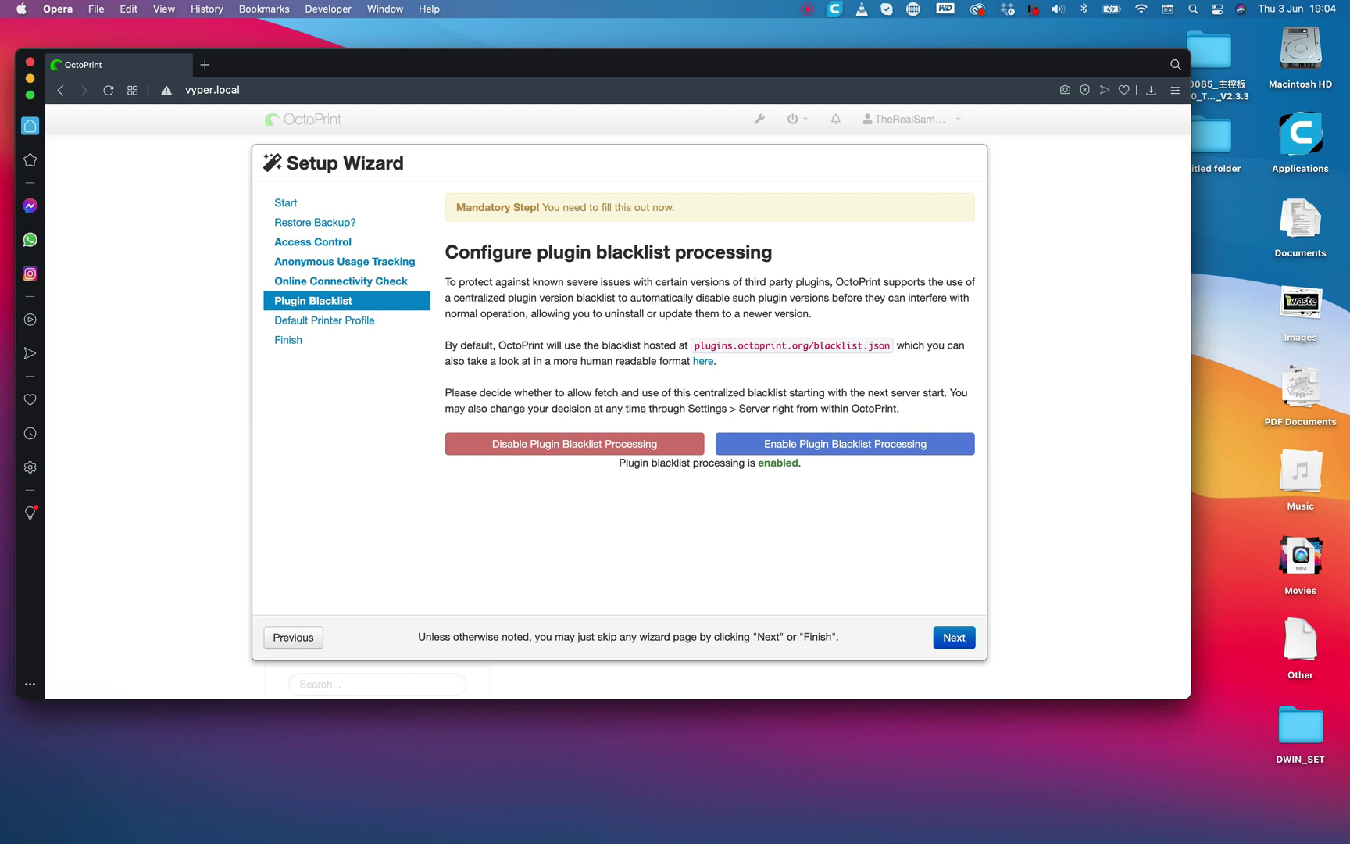
{"action": "left_click", "coordinate": [954, 638]}
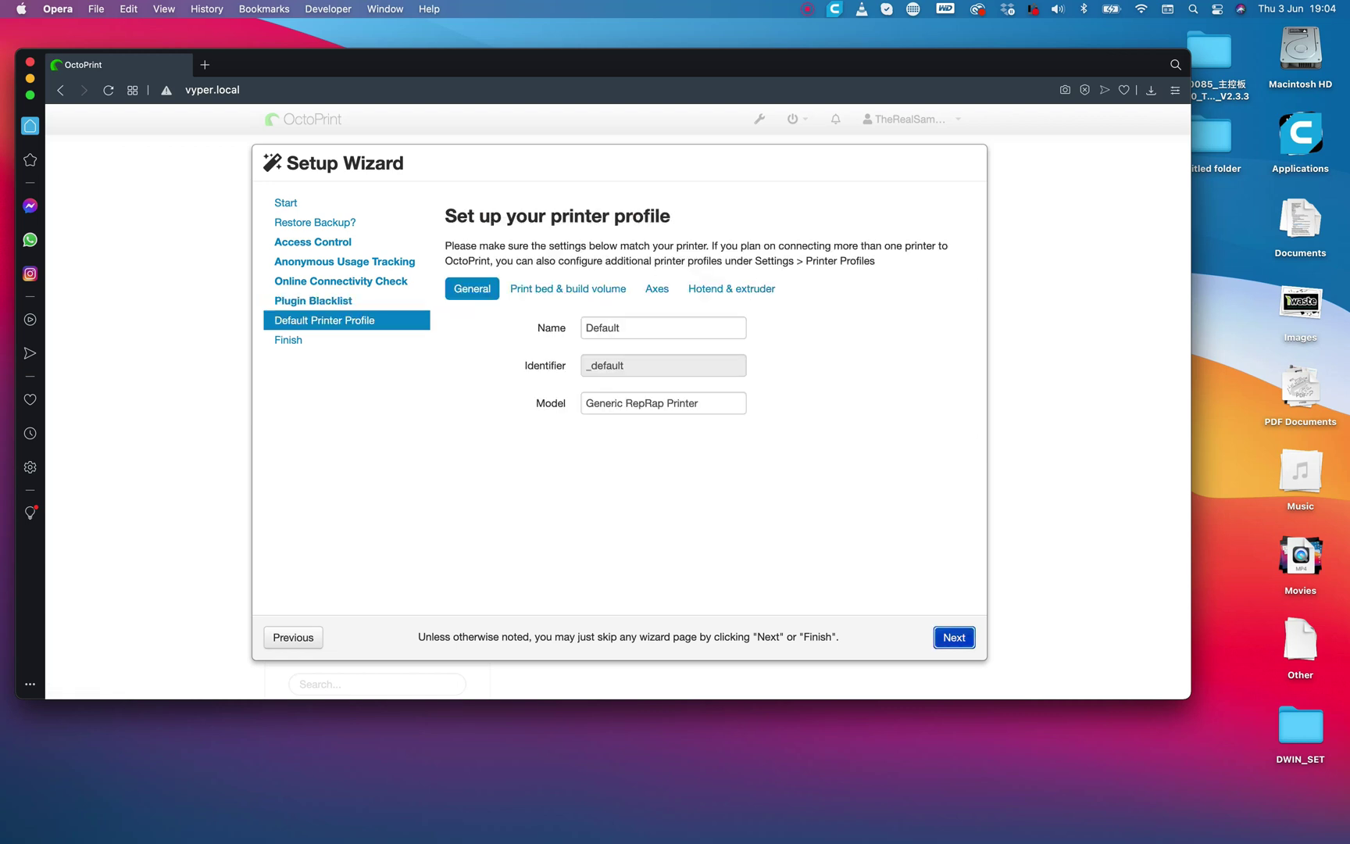
- Enter 'Anycubic Vyper' as profile name and model, fixing capitalisation, then continue
{"action": "key", "text": "Tab"}
{"action": "type", "text": "A"}
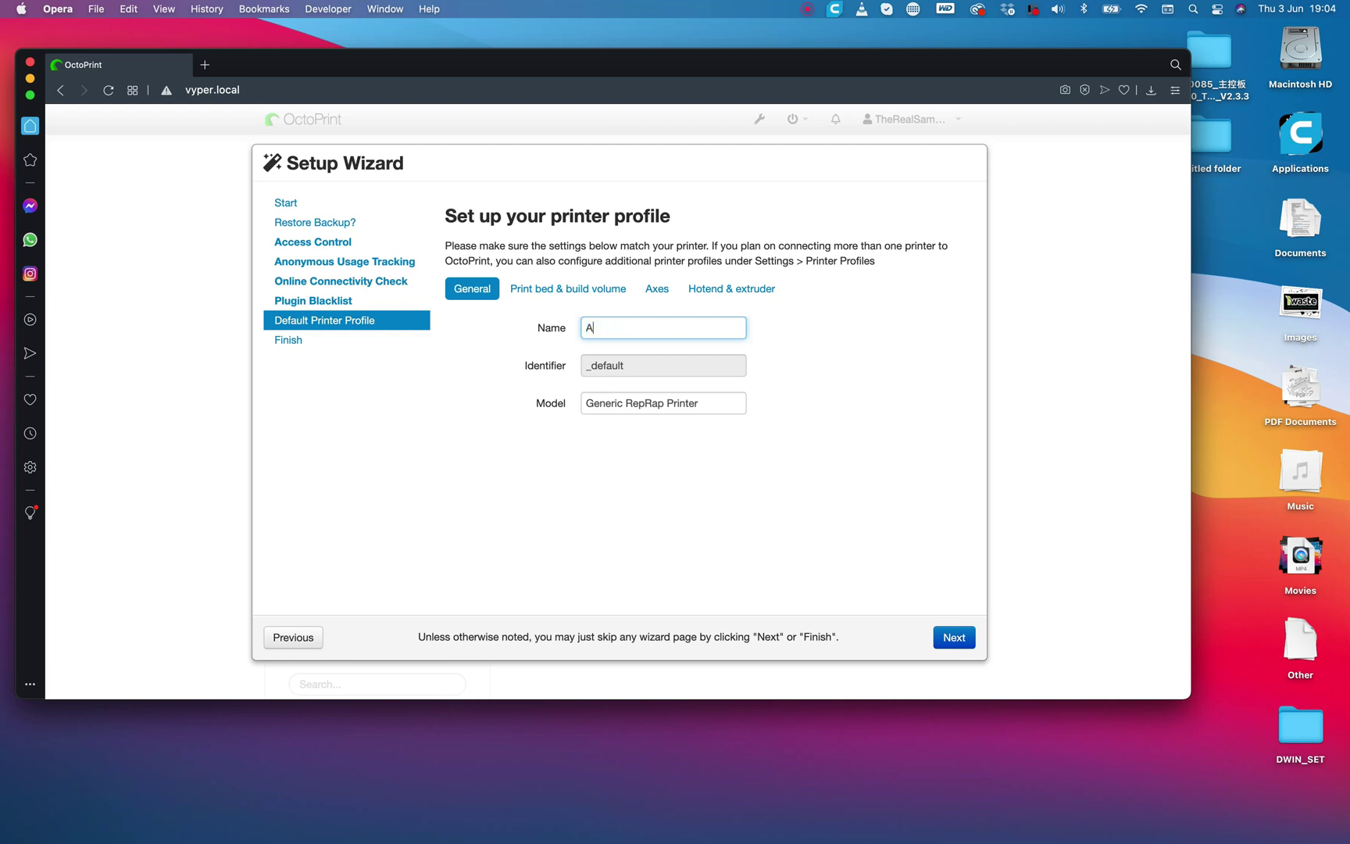
{"action": "type", "text": "nyCubic "}
{"action": "type", "text": "Vyper"}
{"action": "key", "text": "Tab"}
{"action": "key", "text": "shift+Tab"}
{"action": "key", "text": "super+c"}
{"action": "key", "text": "Tab"}
{"action": "key", "text": "super+v"}
{"action": "key", "text": "Left"}
{"action": "key", "text": "Left"}
{"action": "key", "text": "Left"}
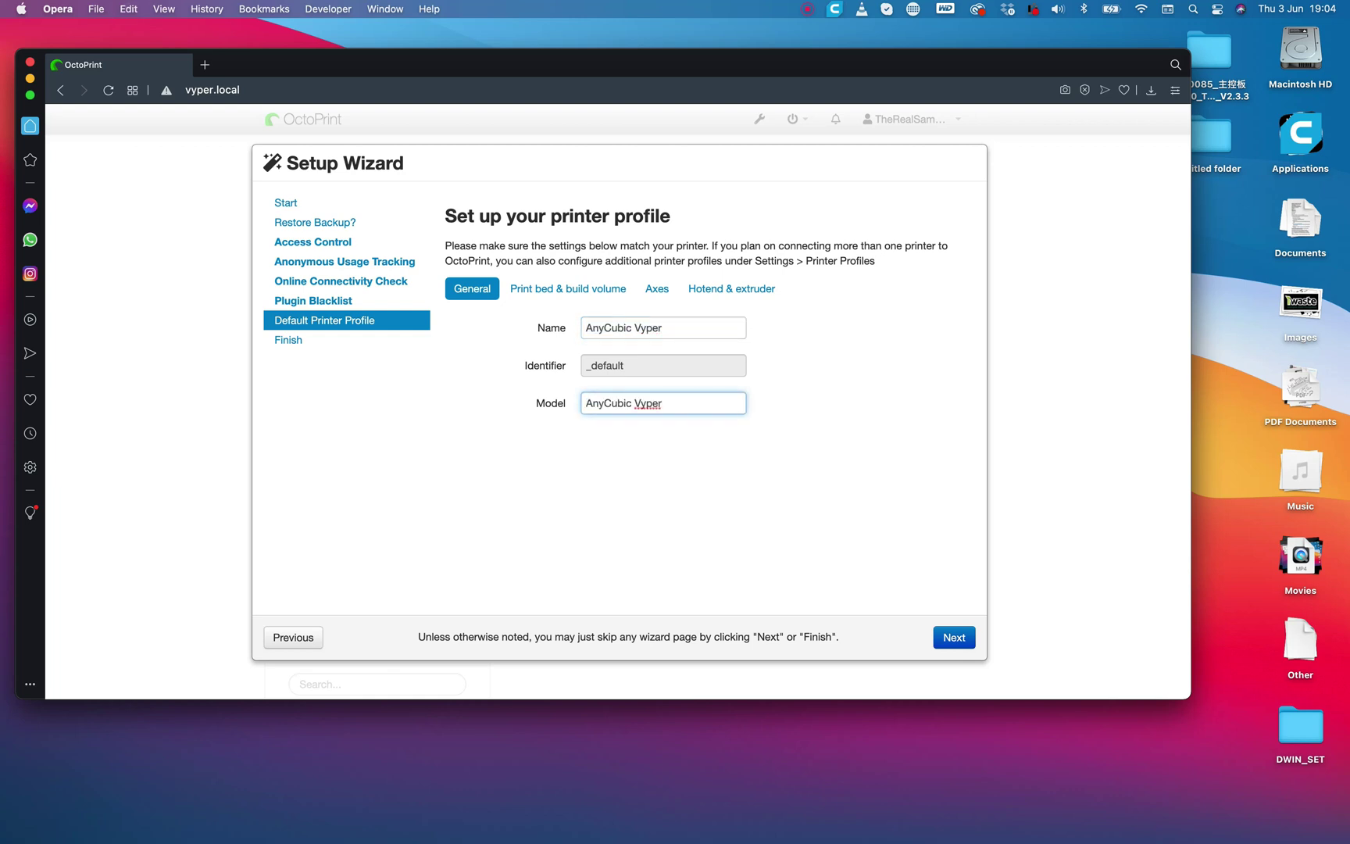
{"action": "key", "text": "BackSpace"}
{"action": "type", "text": "c"}
{"action": "key", "text": "shift+Tab"}
{"action": "key", "text": "Left"}
{"action": "key", "text": "Right"}
{"action": "key", "text": "Right"}
{"action": "key", "text": "Right"}
{"action": "key", "text": "BackSpace"}
{"action": "type", "text": "c"}
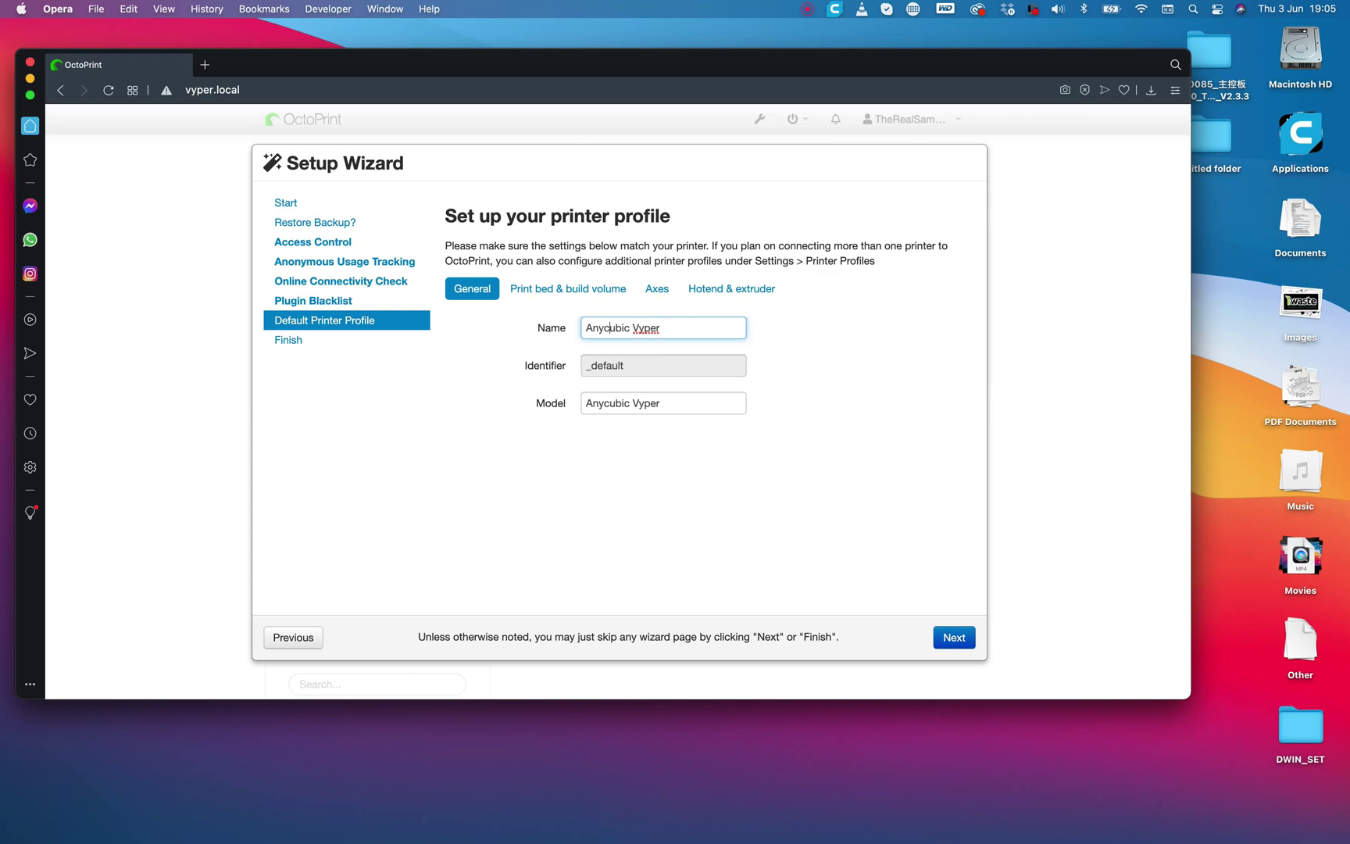
{"action": "key", "text": "Tab"}
{"action": "key", "text": "Tab"}
{"action": "key", "text": "Return"}
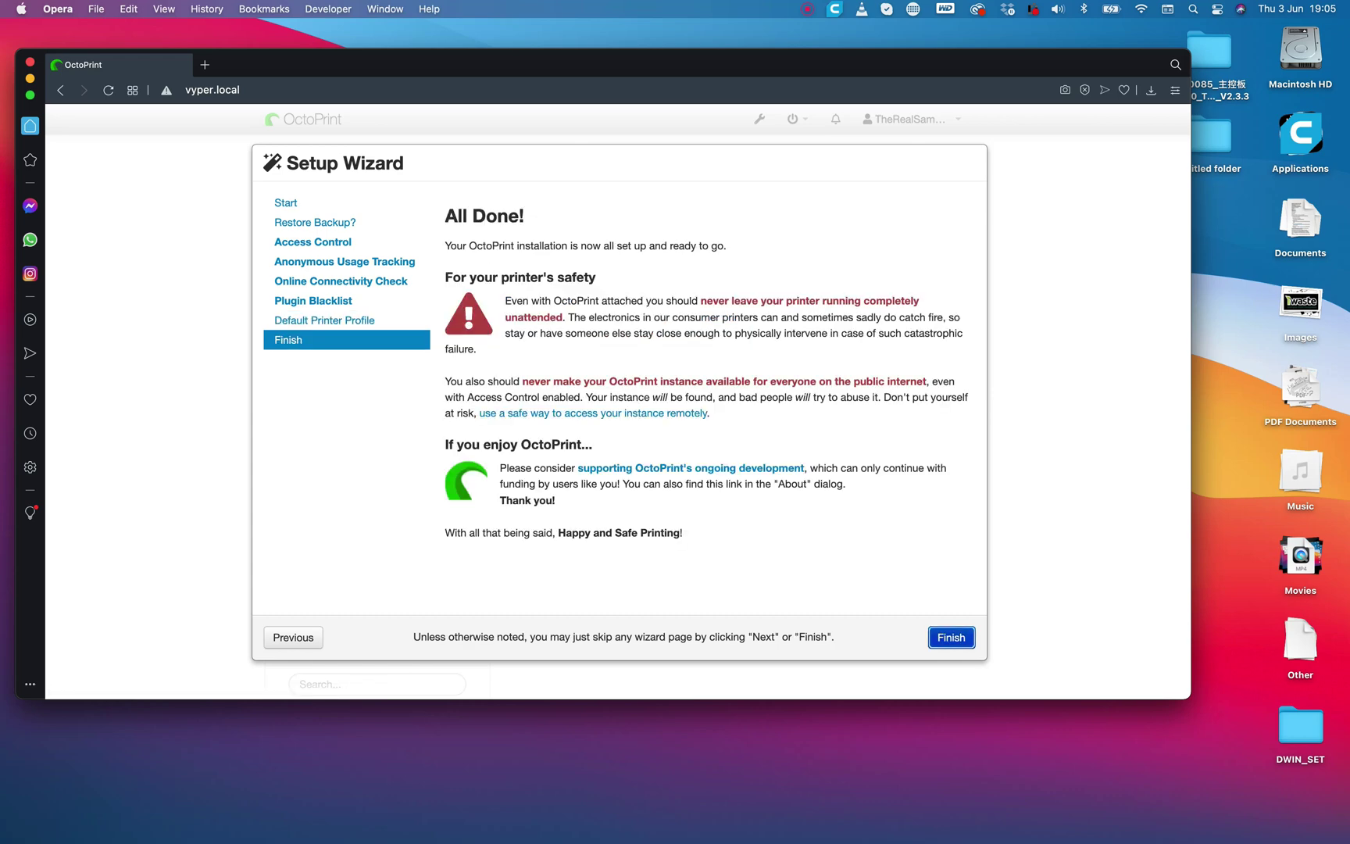
- Finish the wizard and browse the Control, GCode Viewer, Terminal and Timelapse tabs
{"action": "key", "text": "Return"}
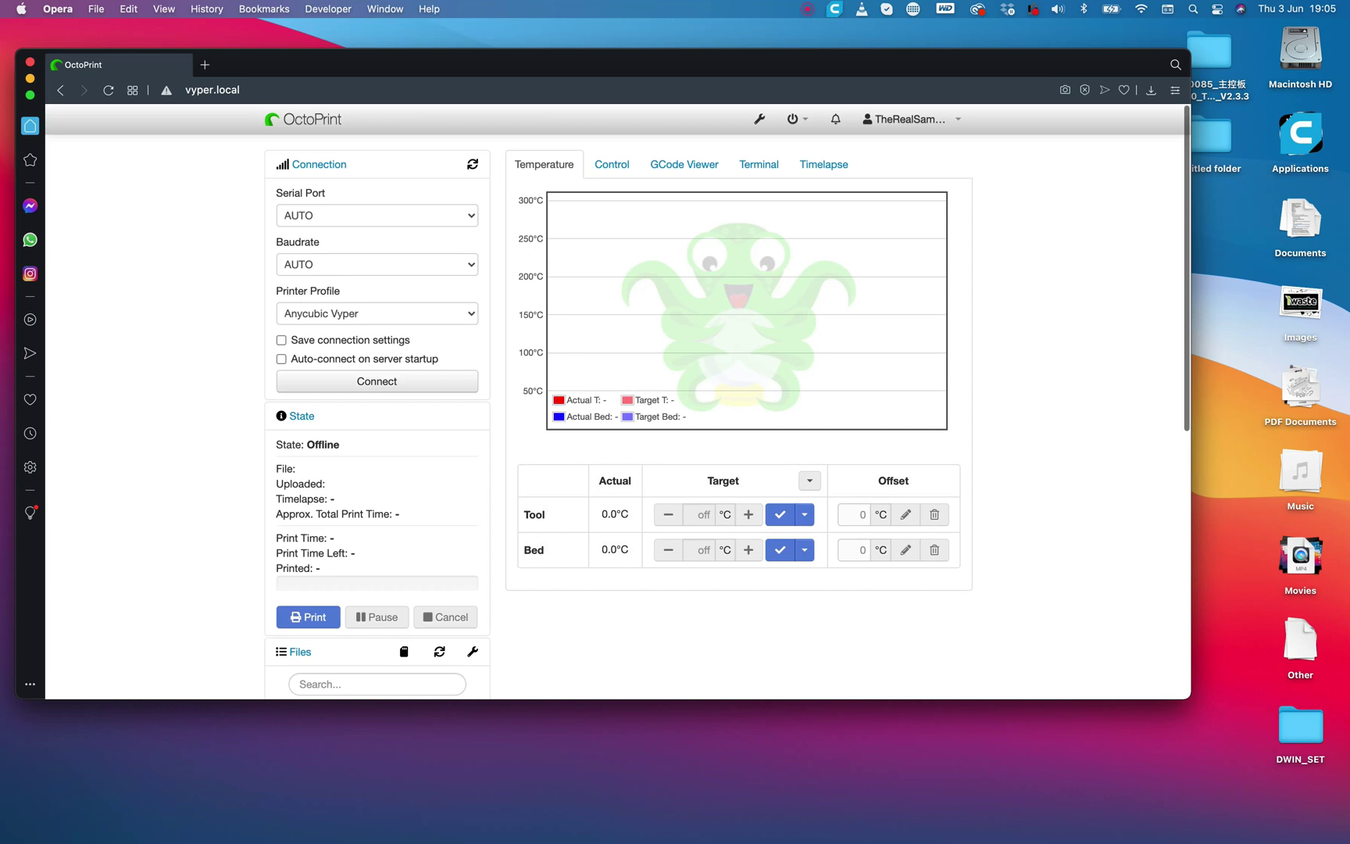
{"action": "left_click", "coordinate": [612, 164]}
{"action": "left_click", "coordinate": [685, 165]}
{"action": "left_click", "coordinate": [759, 164]}
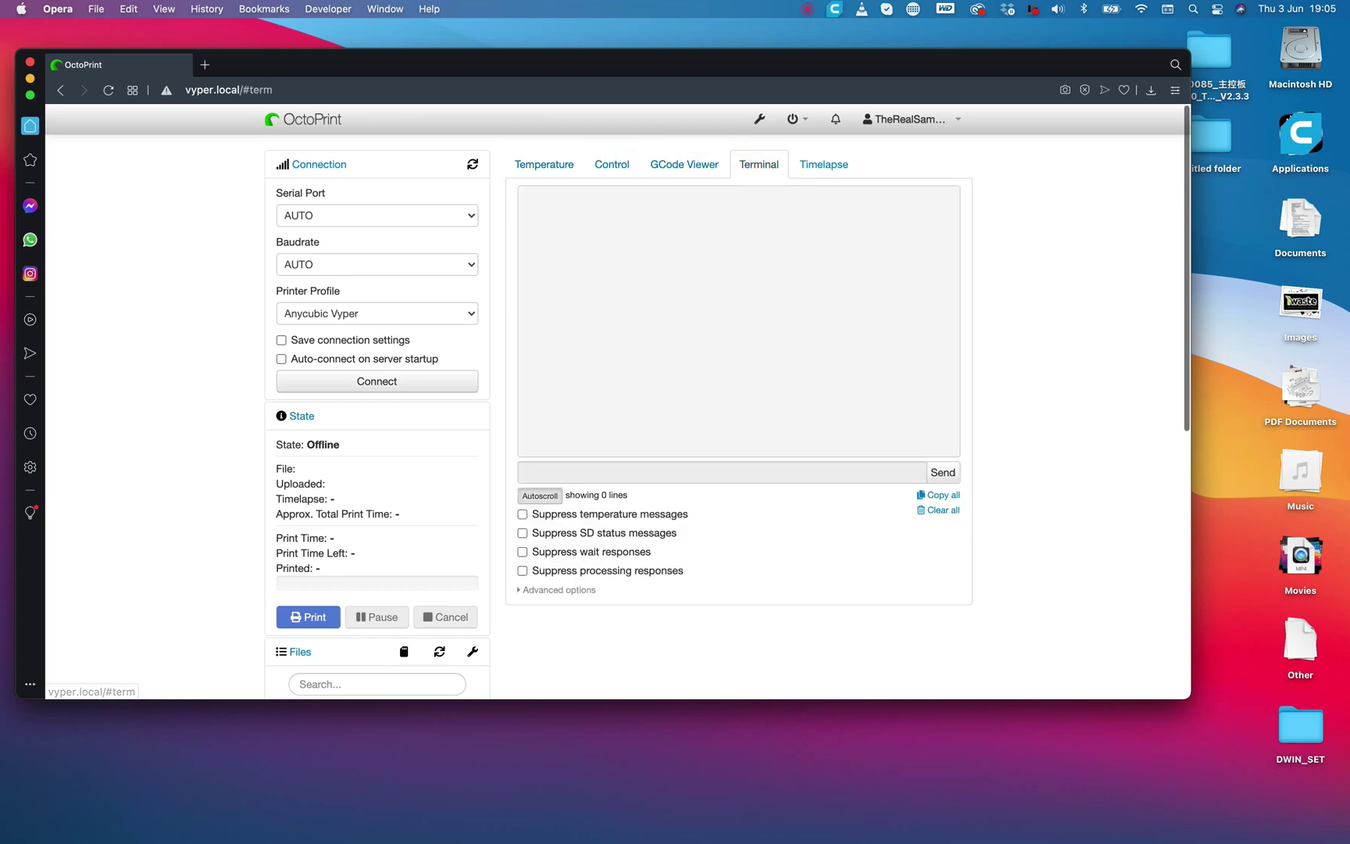
{"action": "left_click", "coordinate": [825, 165]}
{"action": "left_click", "coordinate": [544, 165]}
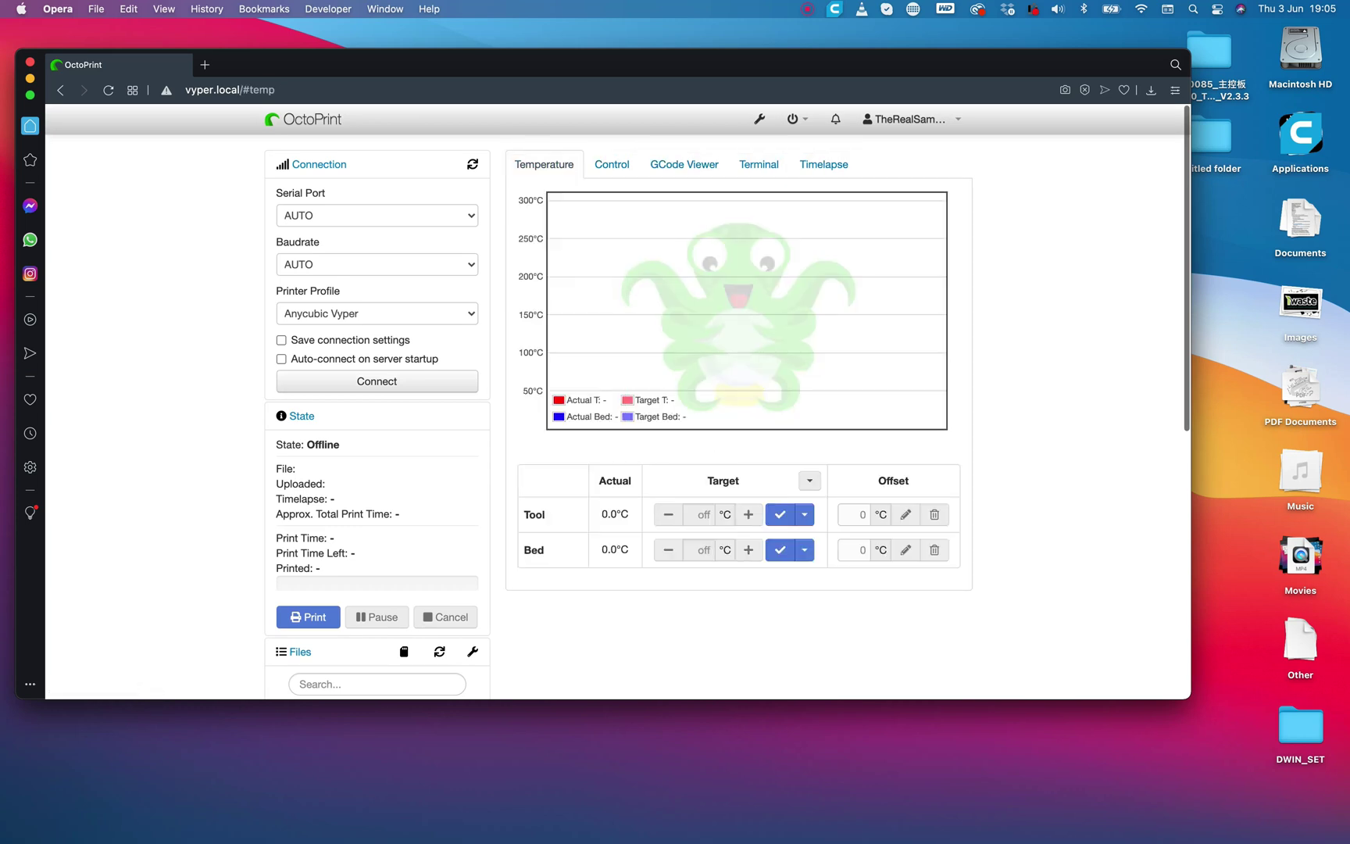
- Connect to the printer and review the webcam, G-code preview and terminal log
{"action": "left_click", "coordinate": [377, 382]}
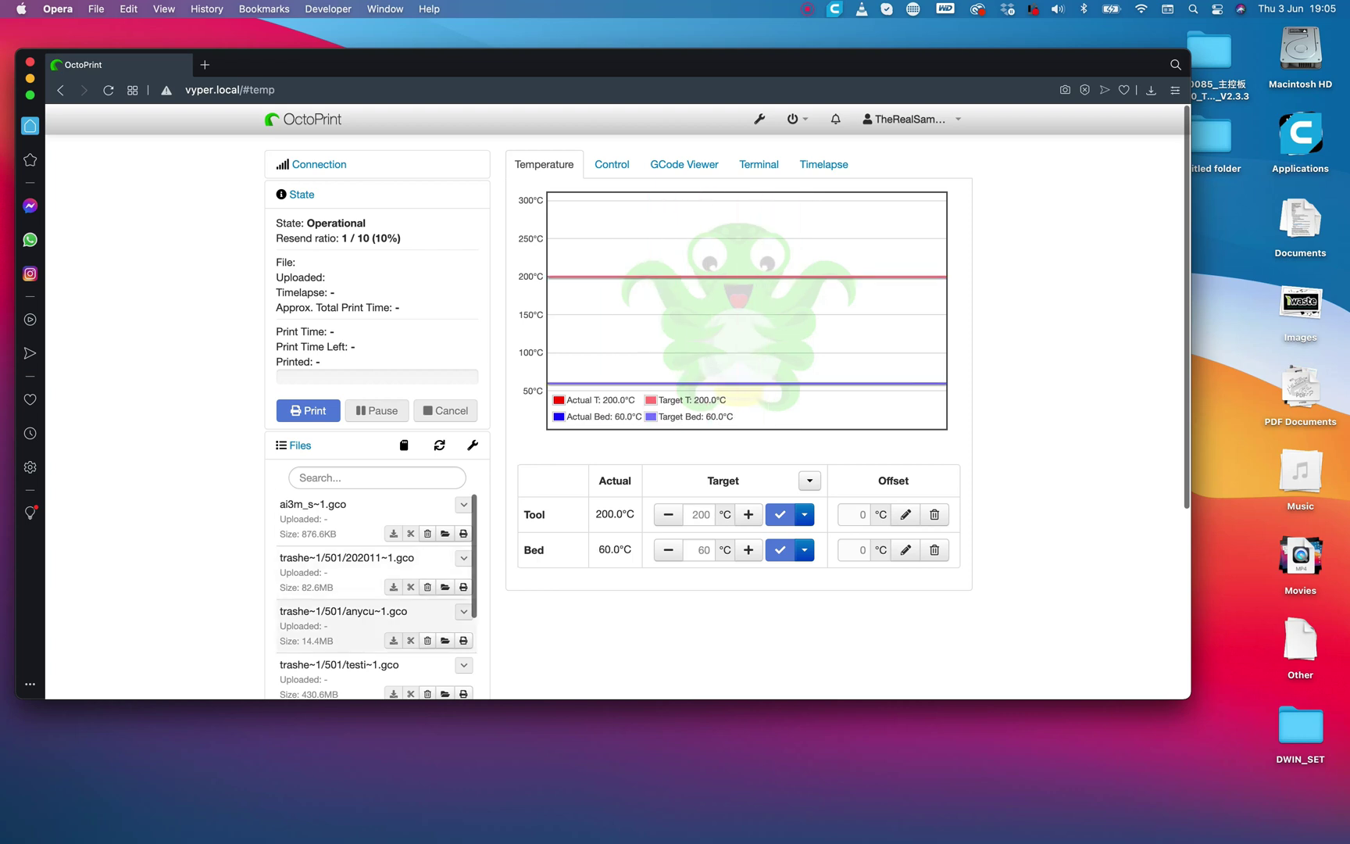
{"action": "scroll", "coordinate": [374, 571], "scroll_direction": "down", "scroll_amount": 4}
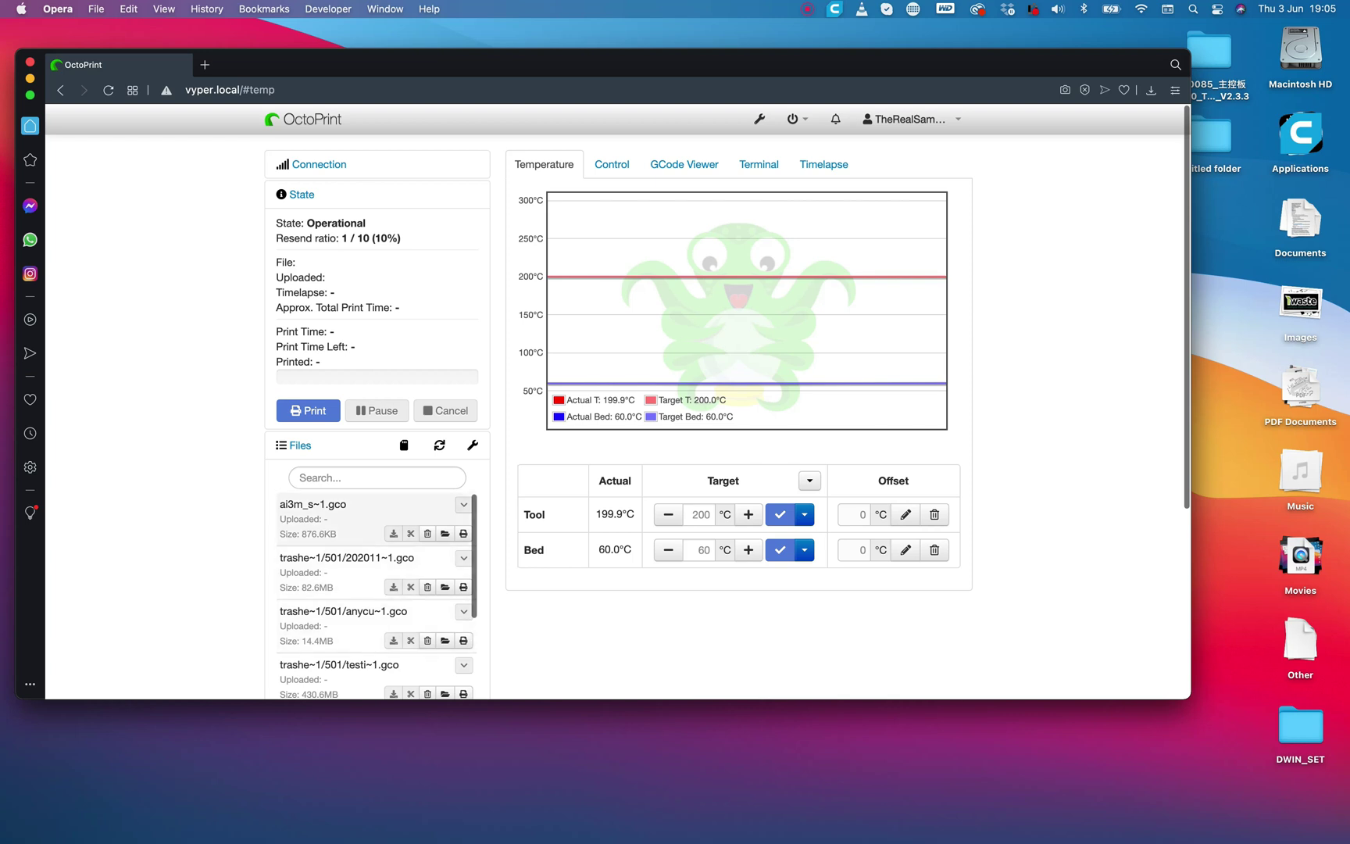
{"action": "scroll", "coordinate": [375, 596], "scroll_direction": "down", "scroll_amount": 3}
{"action": "scroll", "coordinate": [374, 596], "scroll_direction": "down", "scroll_amount": 2}
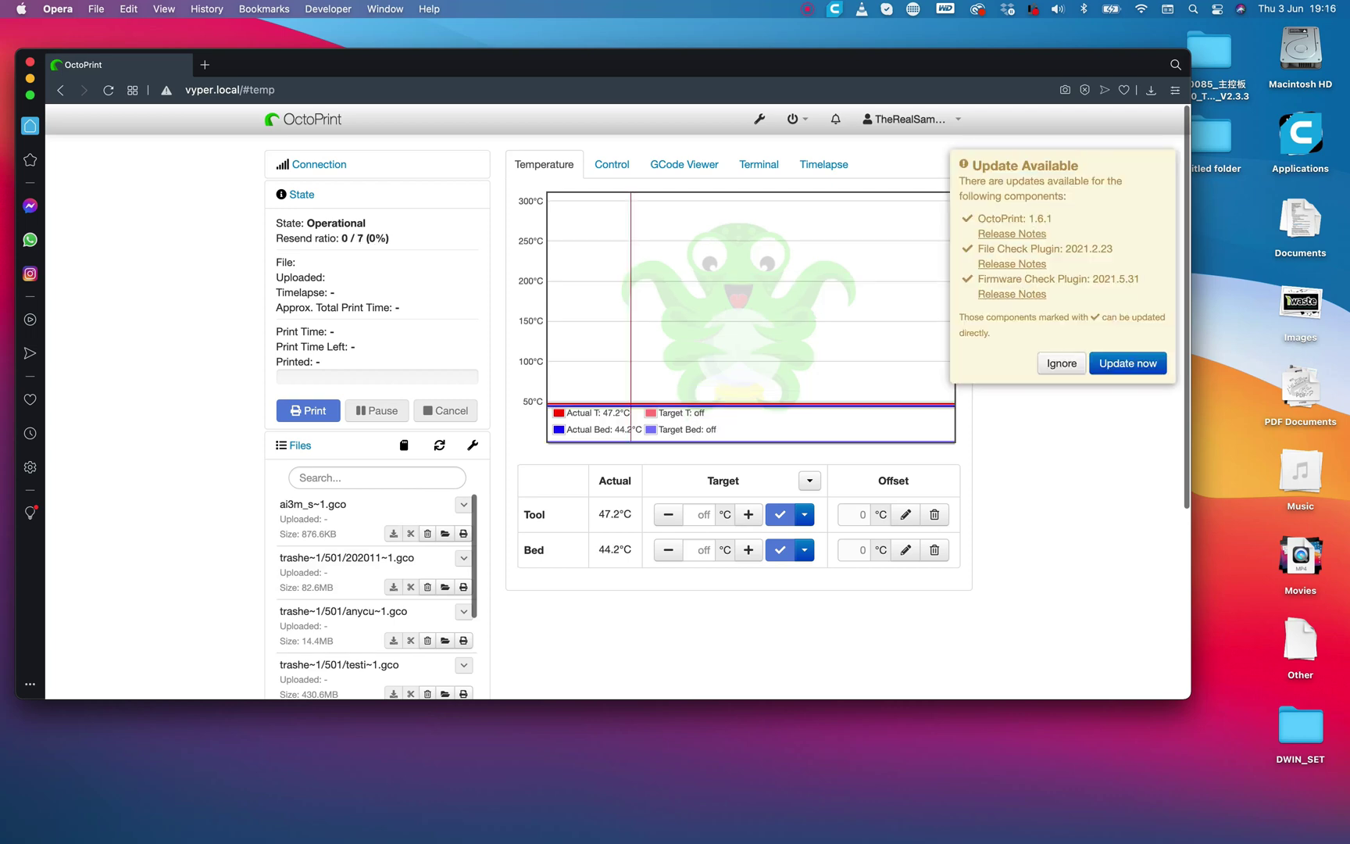
{"action": "left_click", "coordinate": [612, 164]}
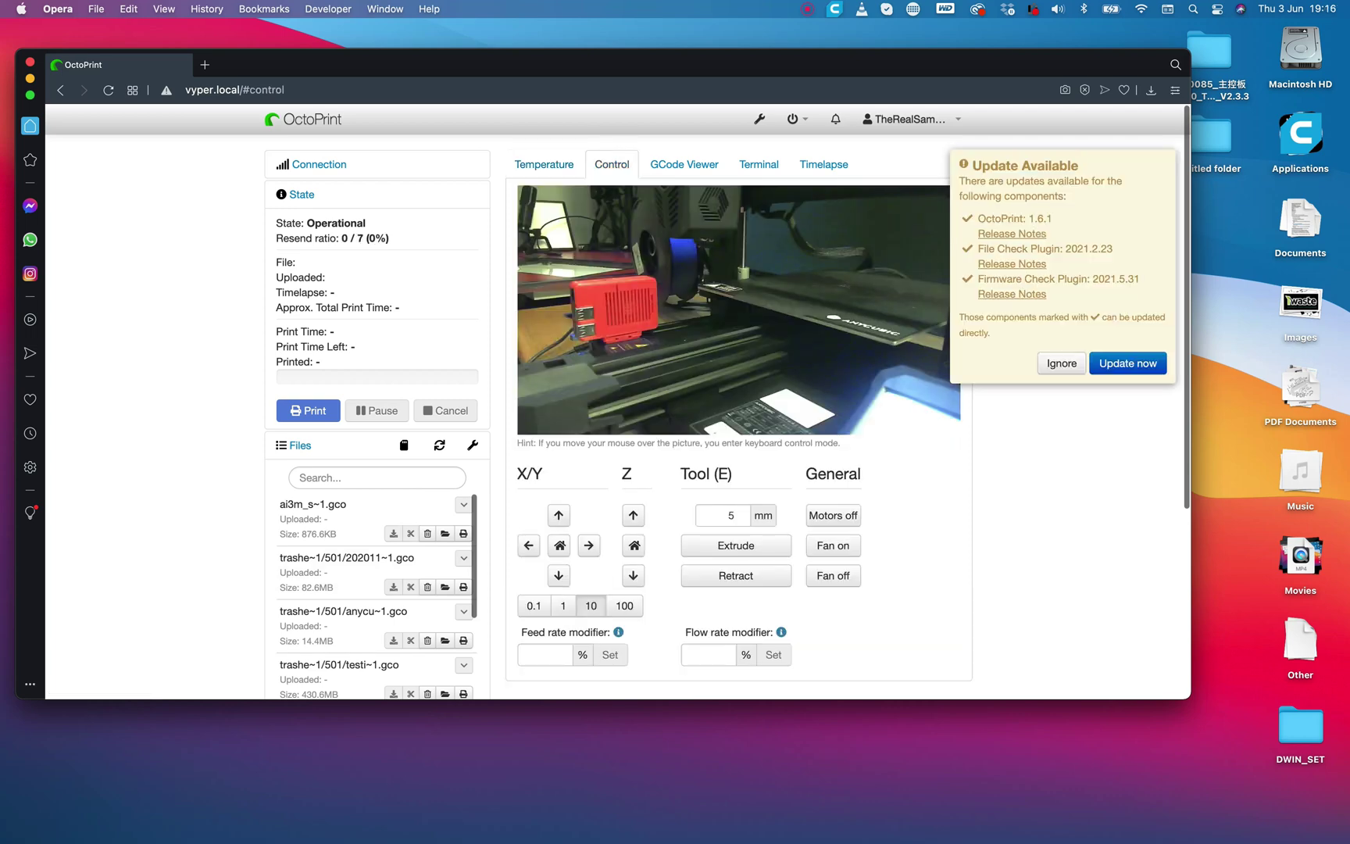
{"action": "left_click", "coordinate": [685, 165]}
{"action": "left_click", "coordinate": [758, 165]}
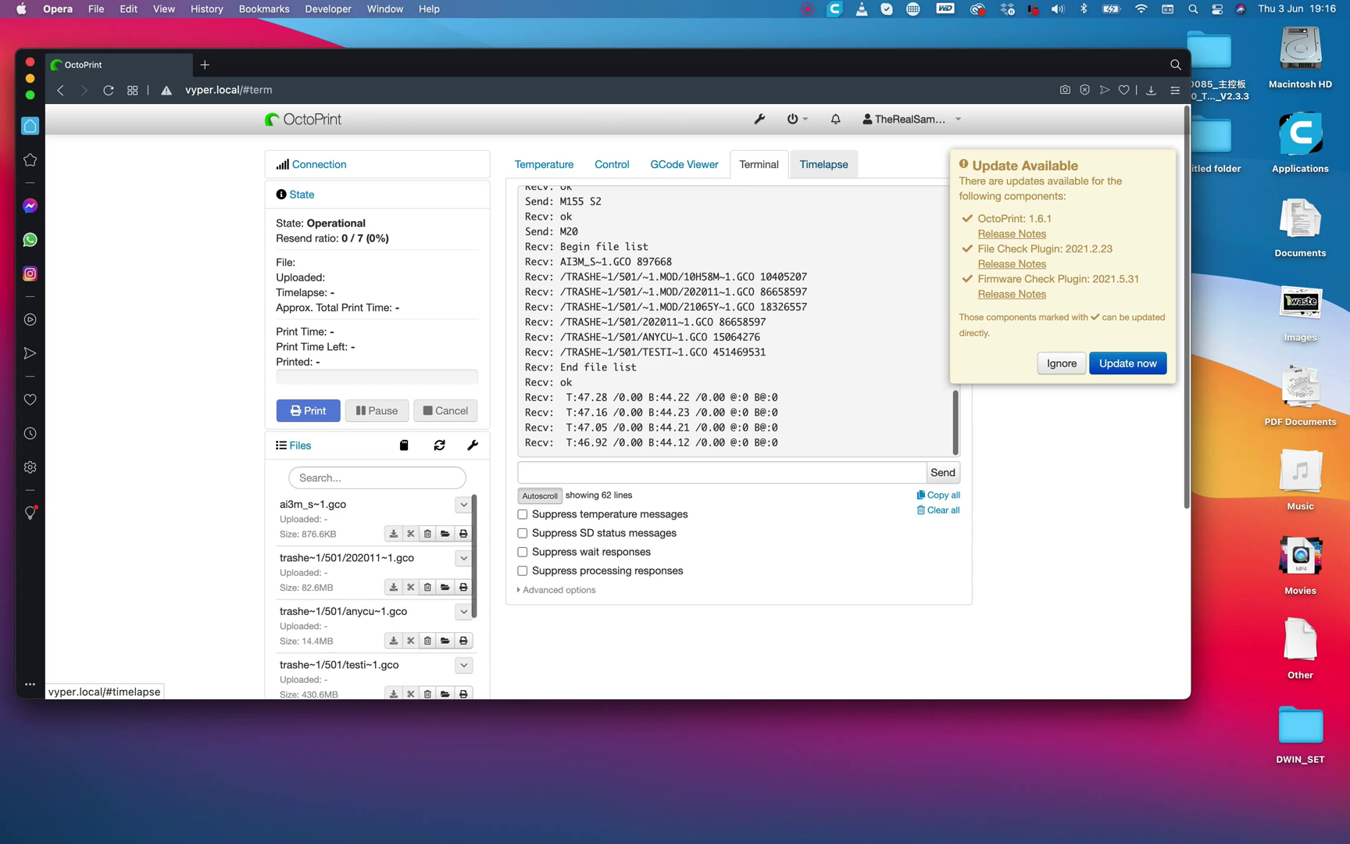
{"action": "left_click", "coordinate": [824, 165]}
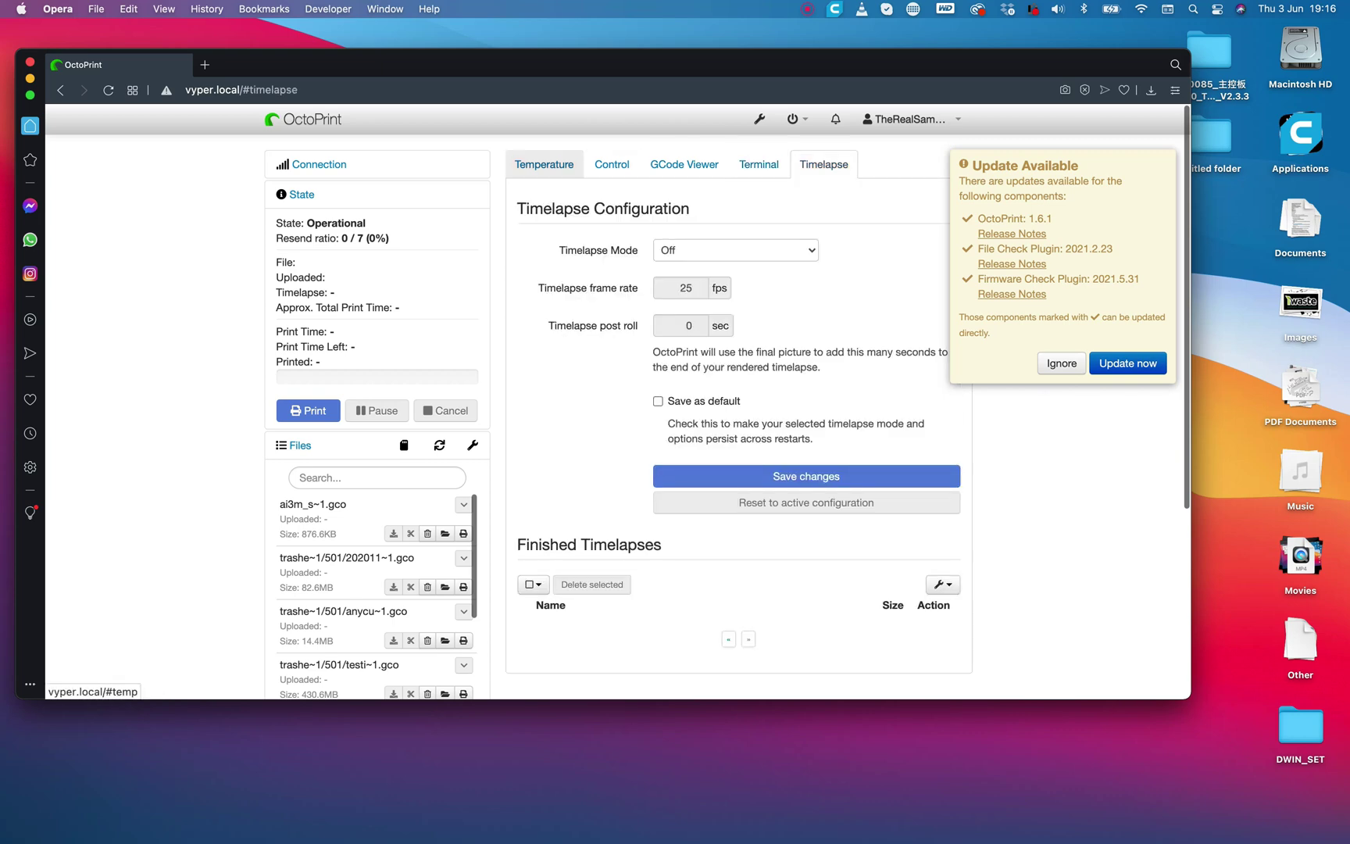
- Update OctoPrint to version 1.6.1 and make the browser fill the screen
{"action": "left_click", "coordinate": [545, 165]}
{"action": "left_click", "coordinate": [1128, 364]}
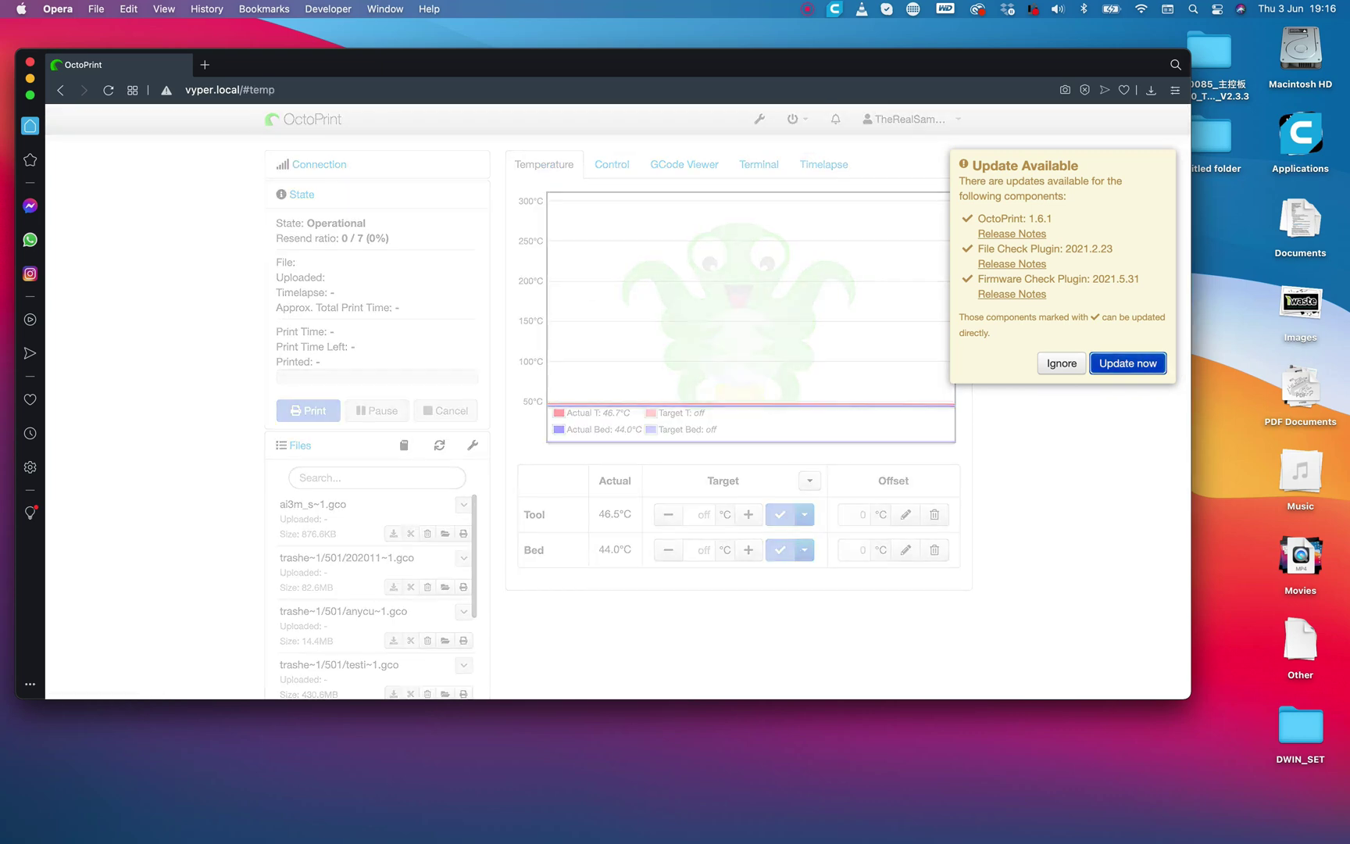
{"action": "left_click", "coordinate": [788, 552]}
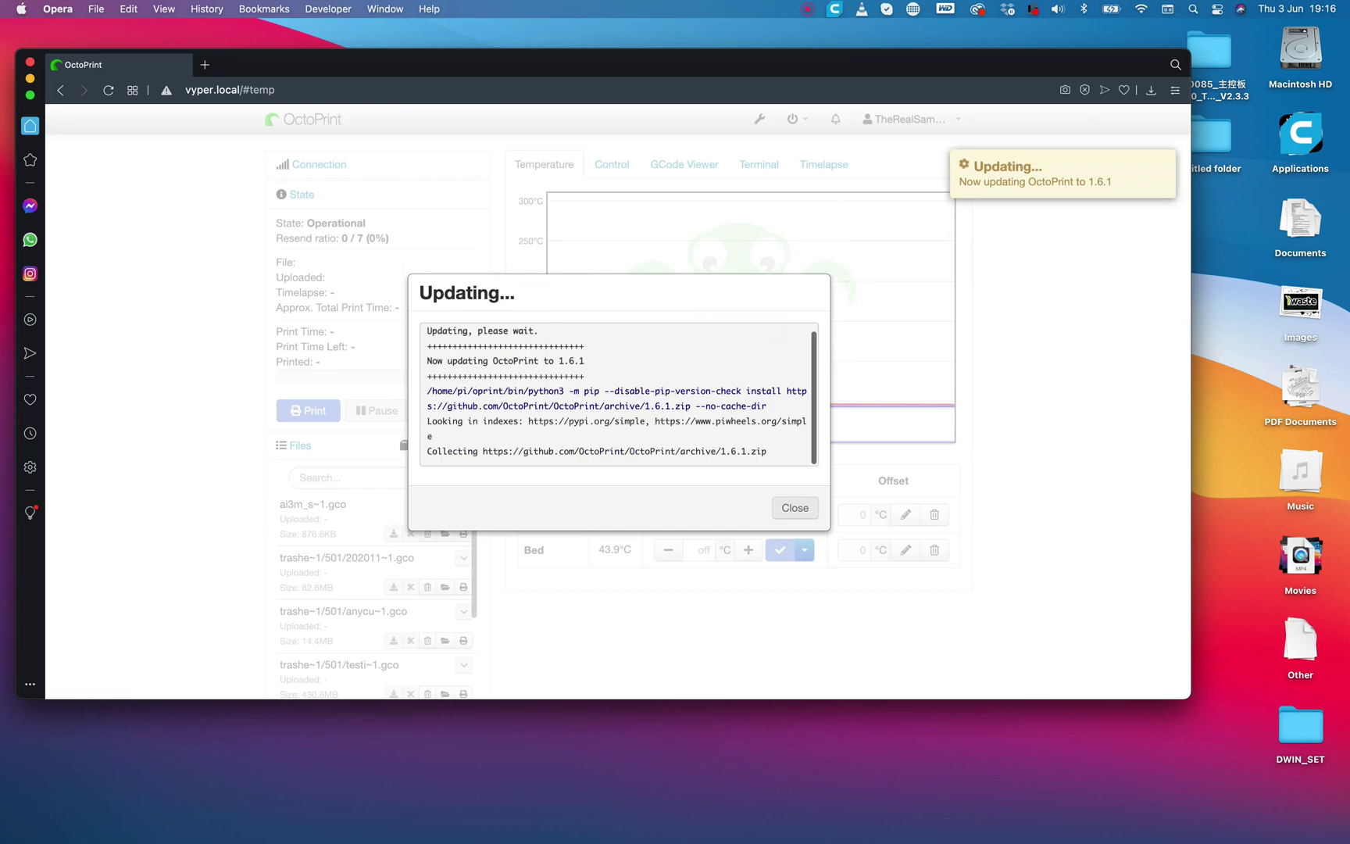
{"action": "left_click", "coordinate": [29, 96]}
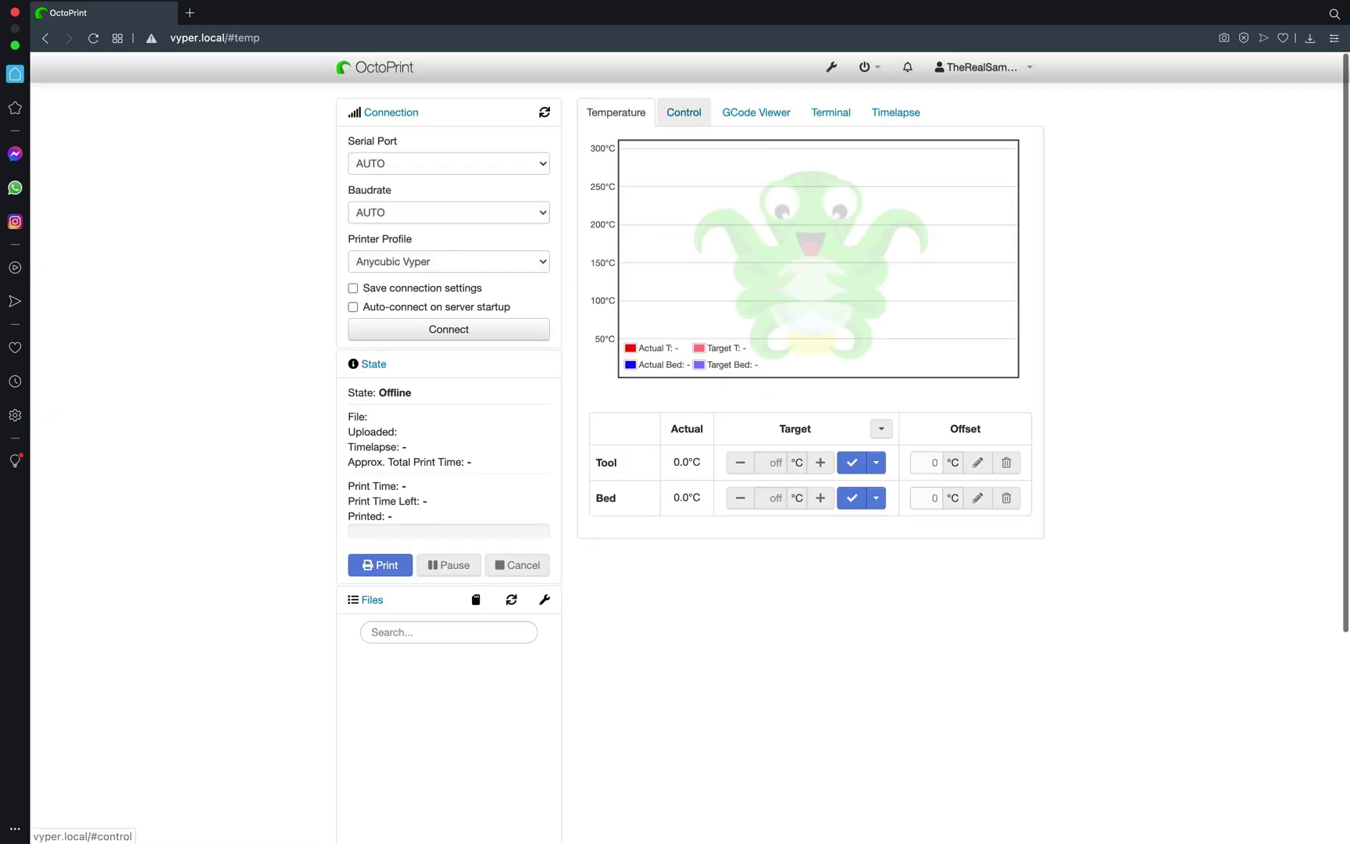
- Browse the Control, G-code Viewer, Terminal and Timelapse views, then open OctoPrint Settings
{"action": "left_click", "coordinate": [684, 112]}
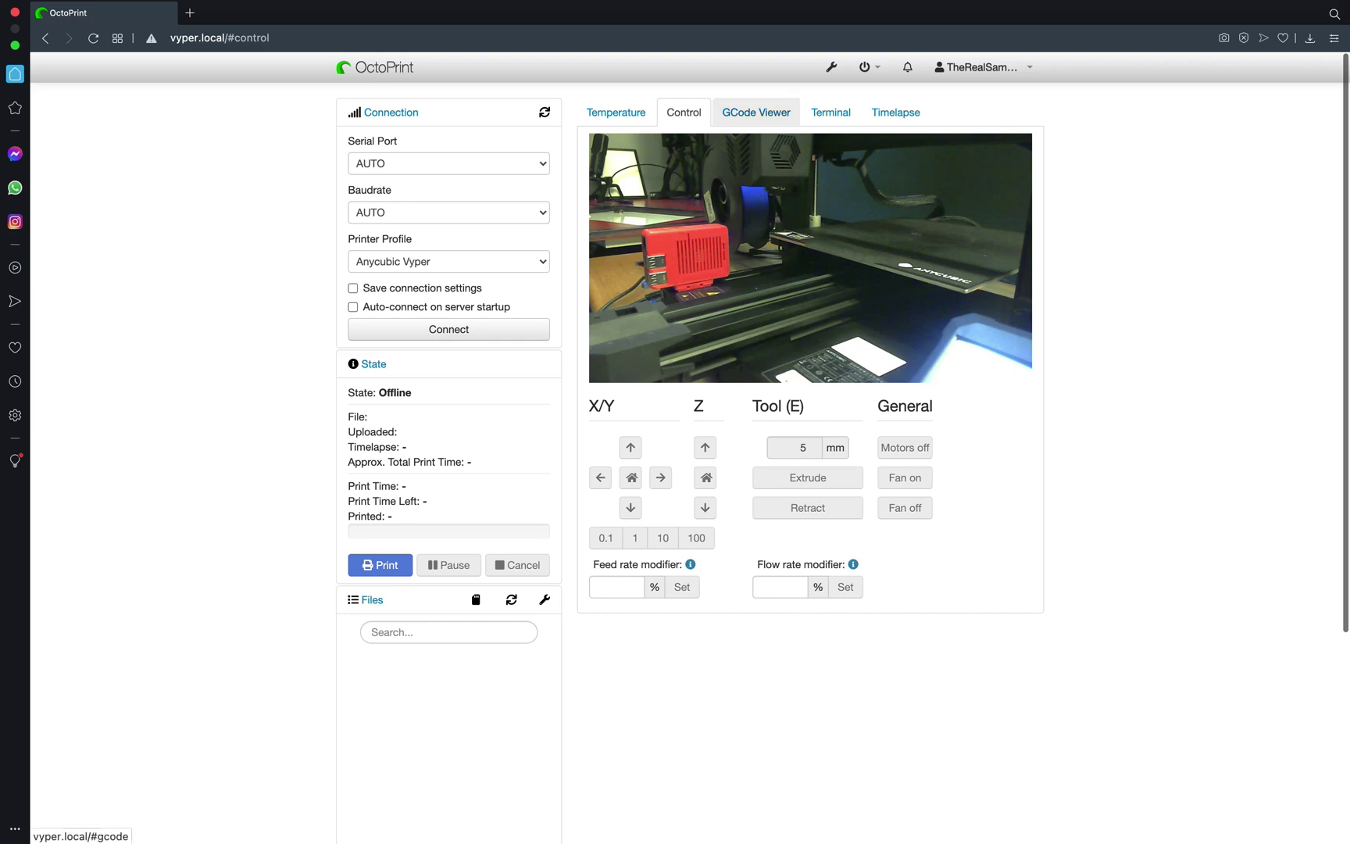
{"action": "left_click", "coordinate": [757, 113]}
{"action": "left_click", "coordinate": [831, 112]}
{"action": "left_click", "coordinate": [896, 111]}
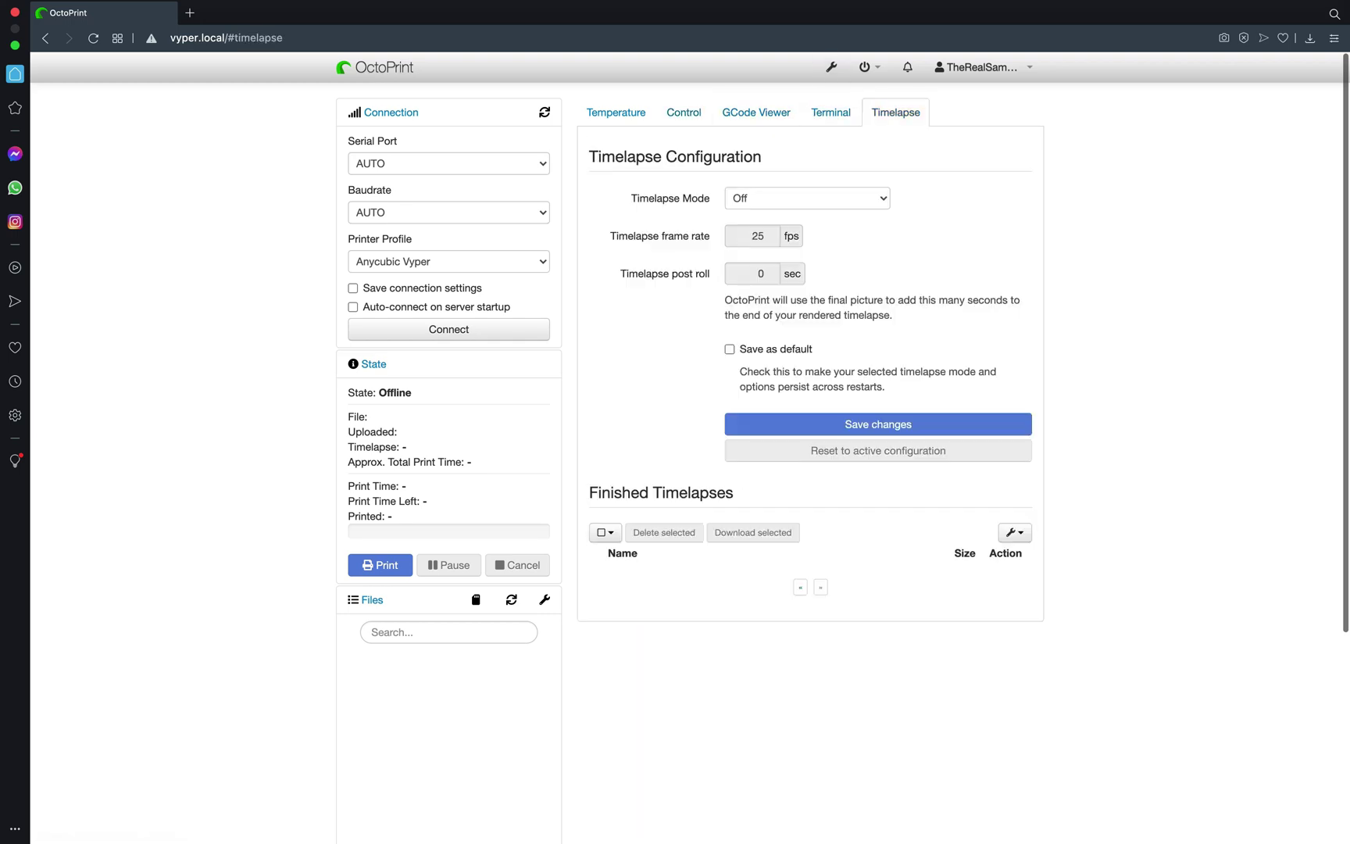
{"action": "left_click", "coordinate": [832, 66]}
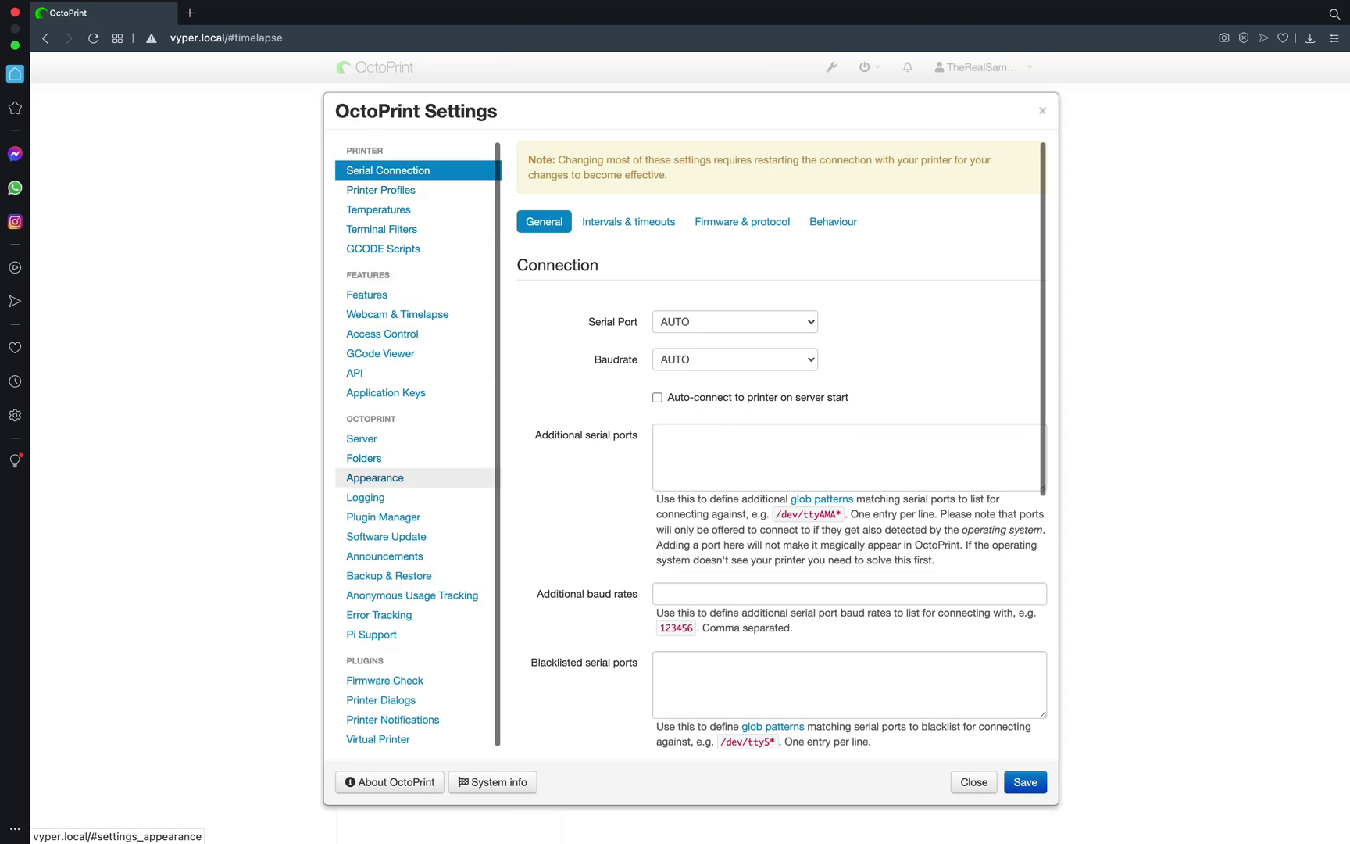
- Install Bed Level Visualizer, Fullscreen Webcam, LEDStripControl and Octolapse from Plugin Manager's Get More list
{"action": "left_click", "coordinate": [384, 516]}
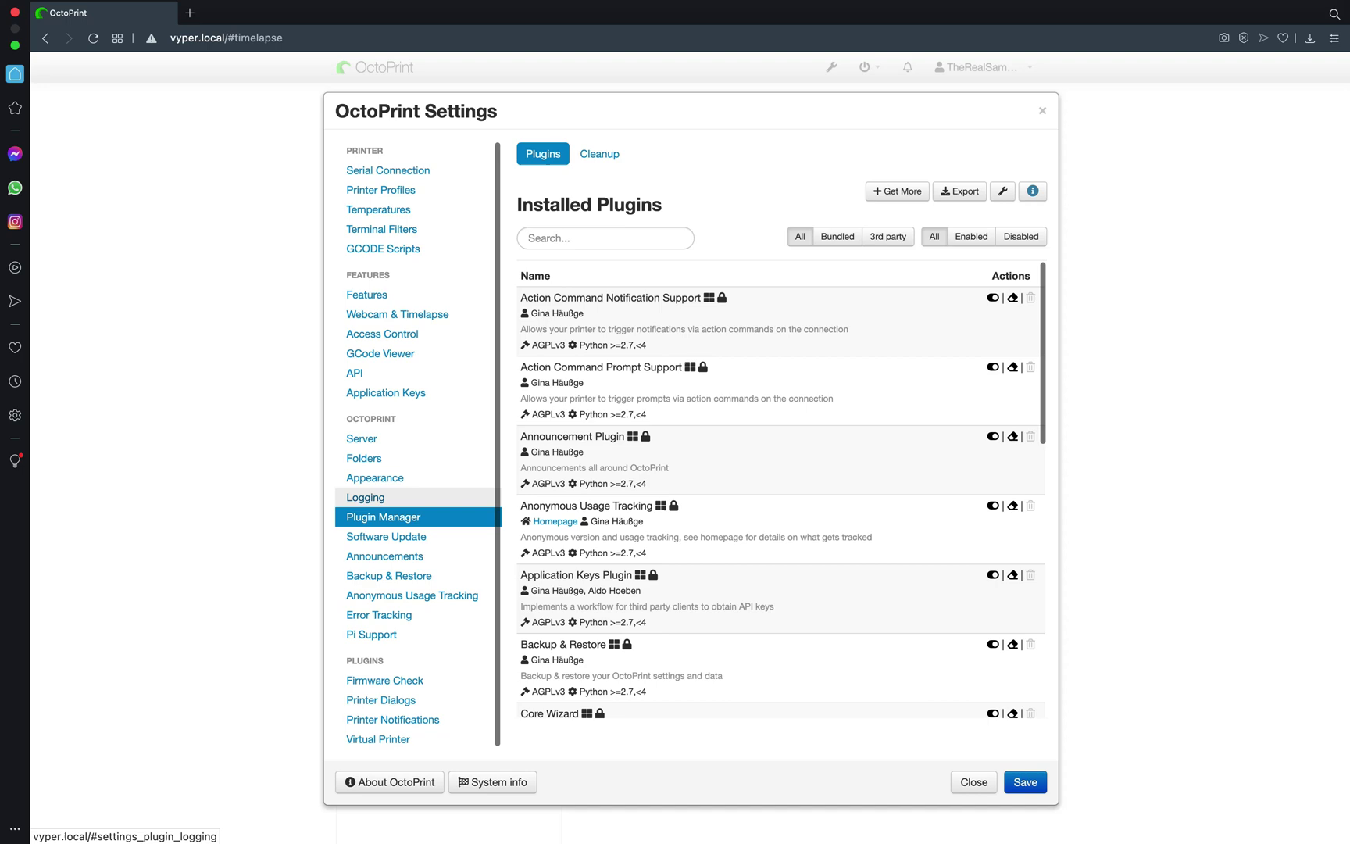
{"action": "scroll", "coordinate": [781, 486], "scroll_direction": "down", "scroll_amount": 2}
{"action": "scroll", "coordinate": [780, 485], "scroll_direction": "down", "scroll_amount": 5}
{"action": "left_click", "coordinate": [898, 192]}
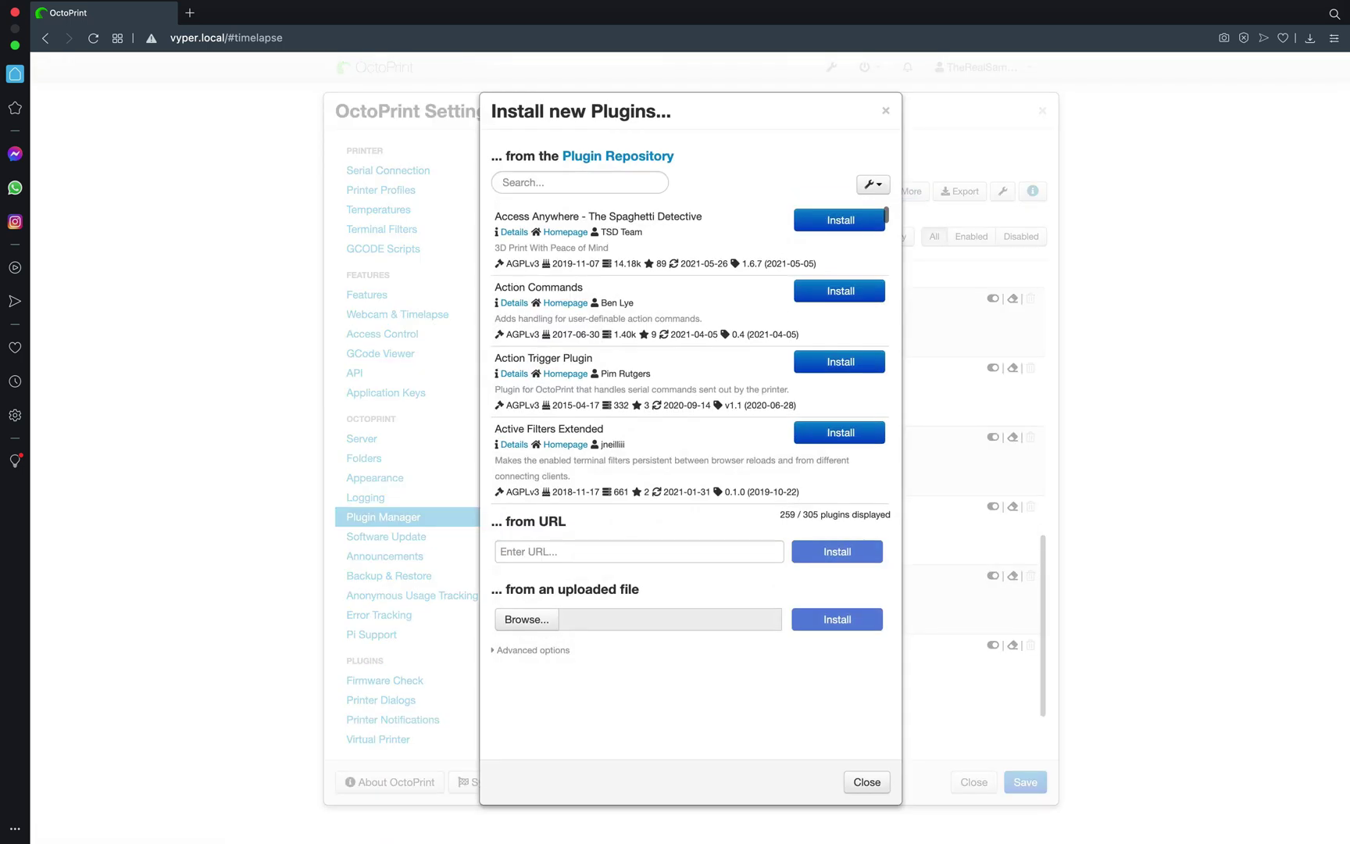
{"action": "scroll", "coordinate": [686, 317], "scroll_direction": "down", "scroll_amount": 5}
{"action": "scroll", "coordinate": [686, 316], "scroll_direction": "down", "scroll_amount": 5}
{"action": "scroll", "coordinate": [686, 317], "scroll_direction": "down", "scroll_amount": 3}
{"action": "left_click", "coordinate": [840, 277]}
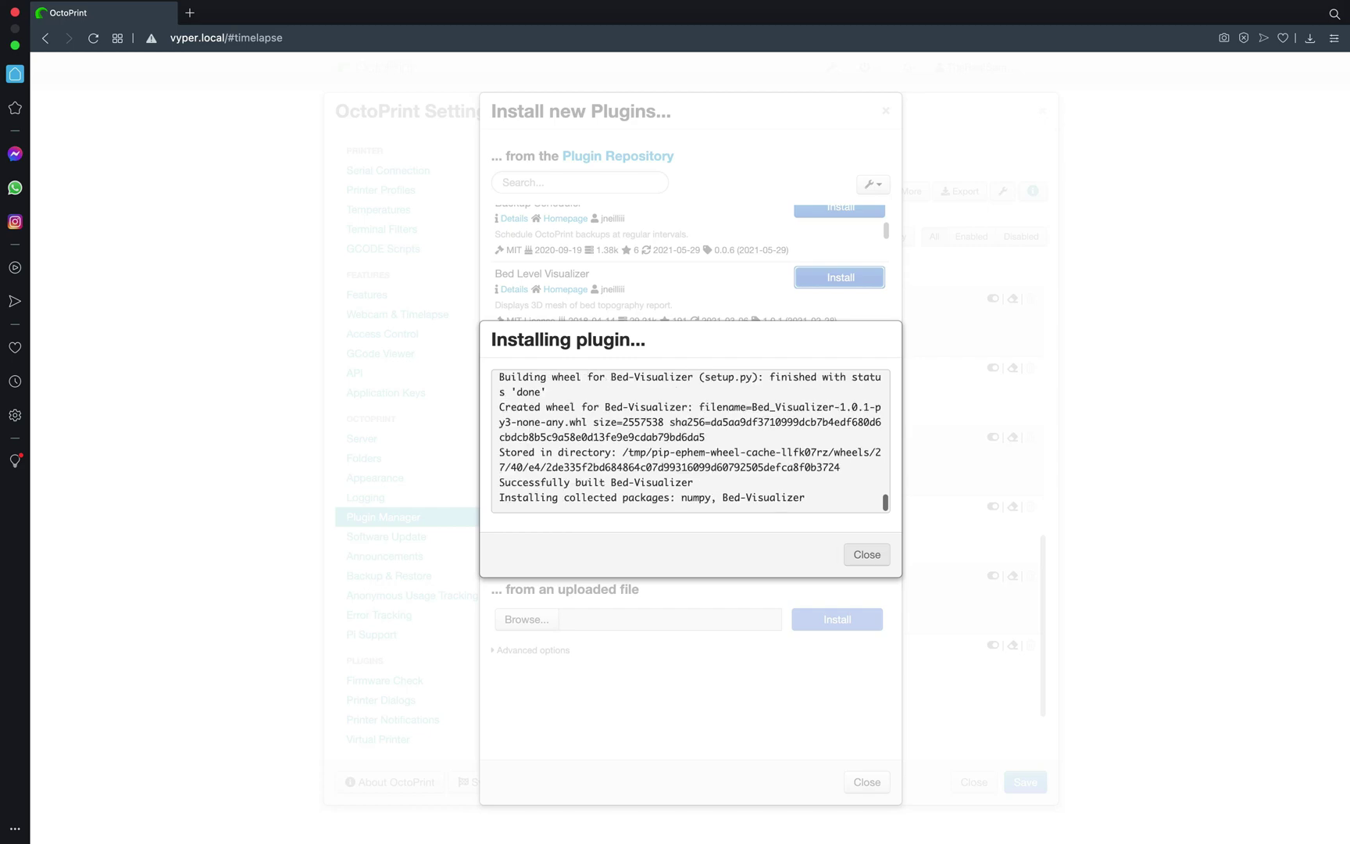
{"action": "scroll", "coordinate": [685, 348], "scroll_direction": "down", "scroll_amount": 5}
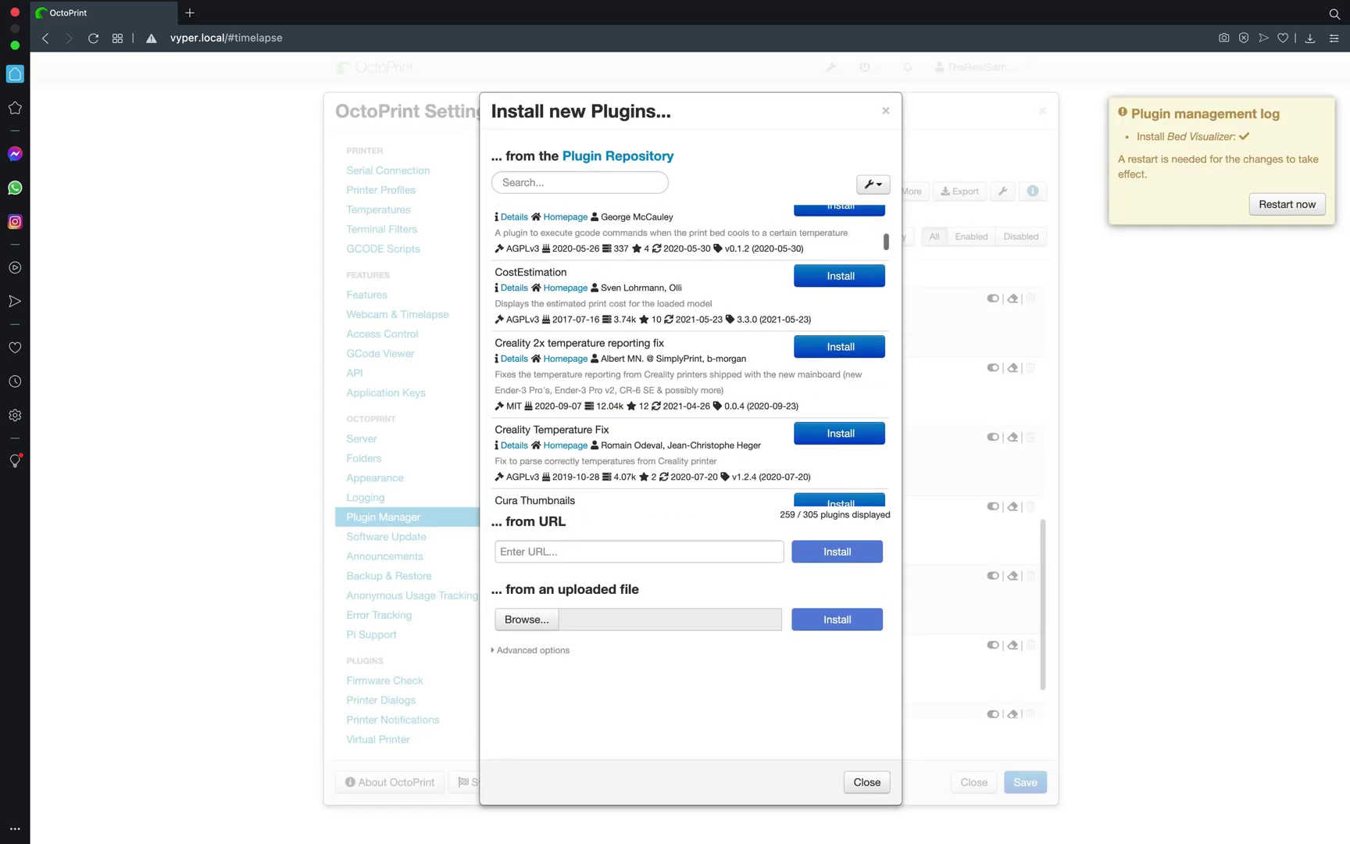
{"action": "scroll", "coordinate": [686, 348], "scroll_direction": "down", "scroll_amount": 5}
{"action": "scroll", "coordinate": [686, 347], "scroll_direction": "down", "scroll_amount": 5}
{"action": "scroll", "coordinate": [685, 349], "scroll_direction": "down", "scroll_amount": 5}
{"action": "scroll", "coordinate": [686, 348], "scroll_direction": "down", "scroll_amount": 5}
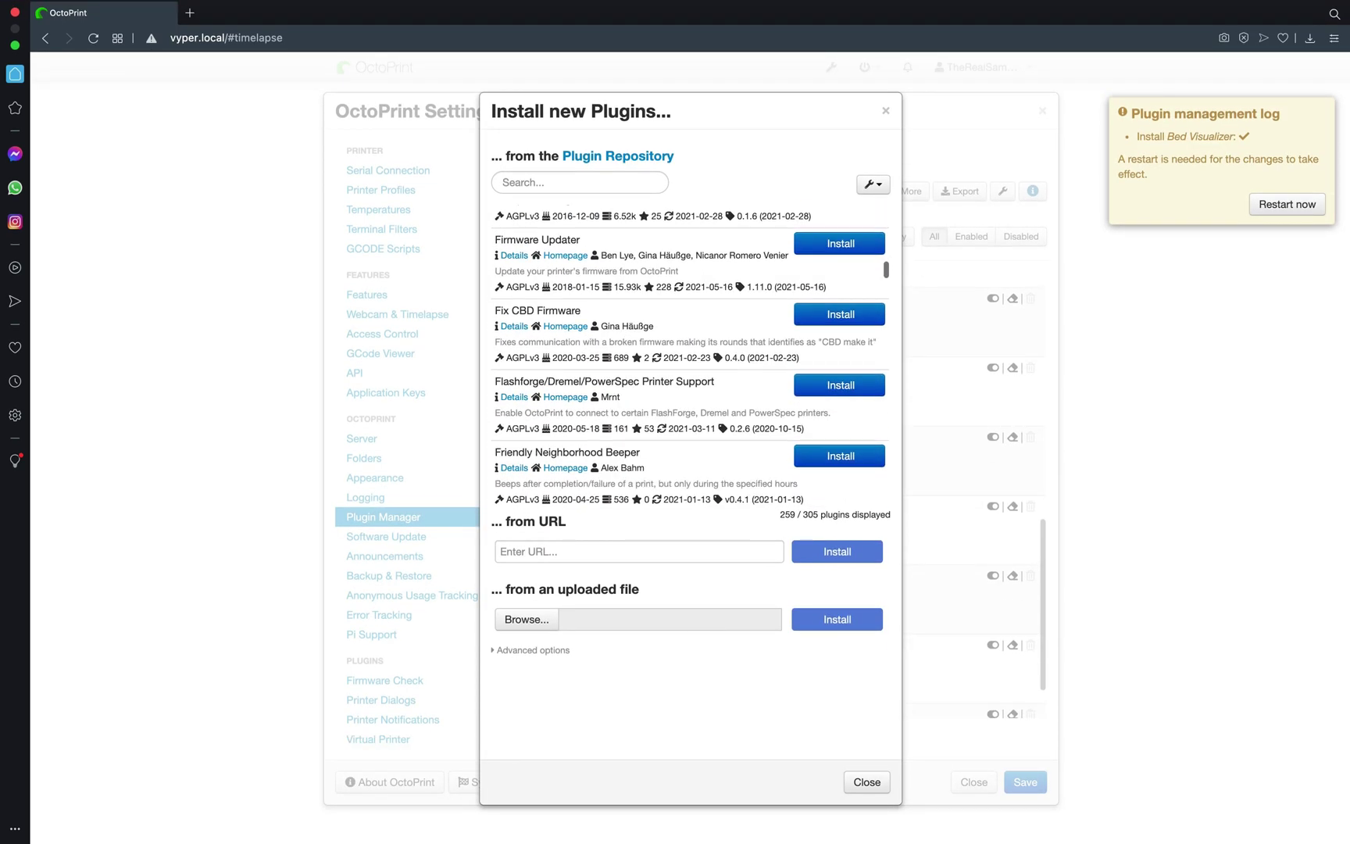
{"action": "scroll", "coordinate": [686, 348], "scroll_direction": "down", "scroll_amount": 3}
{"action": "left_click", "coordinate": [841, 243]}
{"action": "scroll", "coordinate": [686, 348], "scroll_direction": "down", "scroll_amount": 10}
{"action": "scroll", "coordinate": [686, 348], "scroll_direction": "up", "scroll_amount": 1}
{"action": "left_click", "coordinate": [841, 243]}
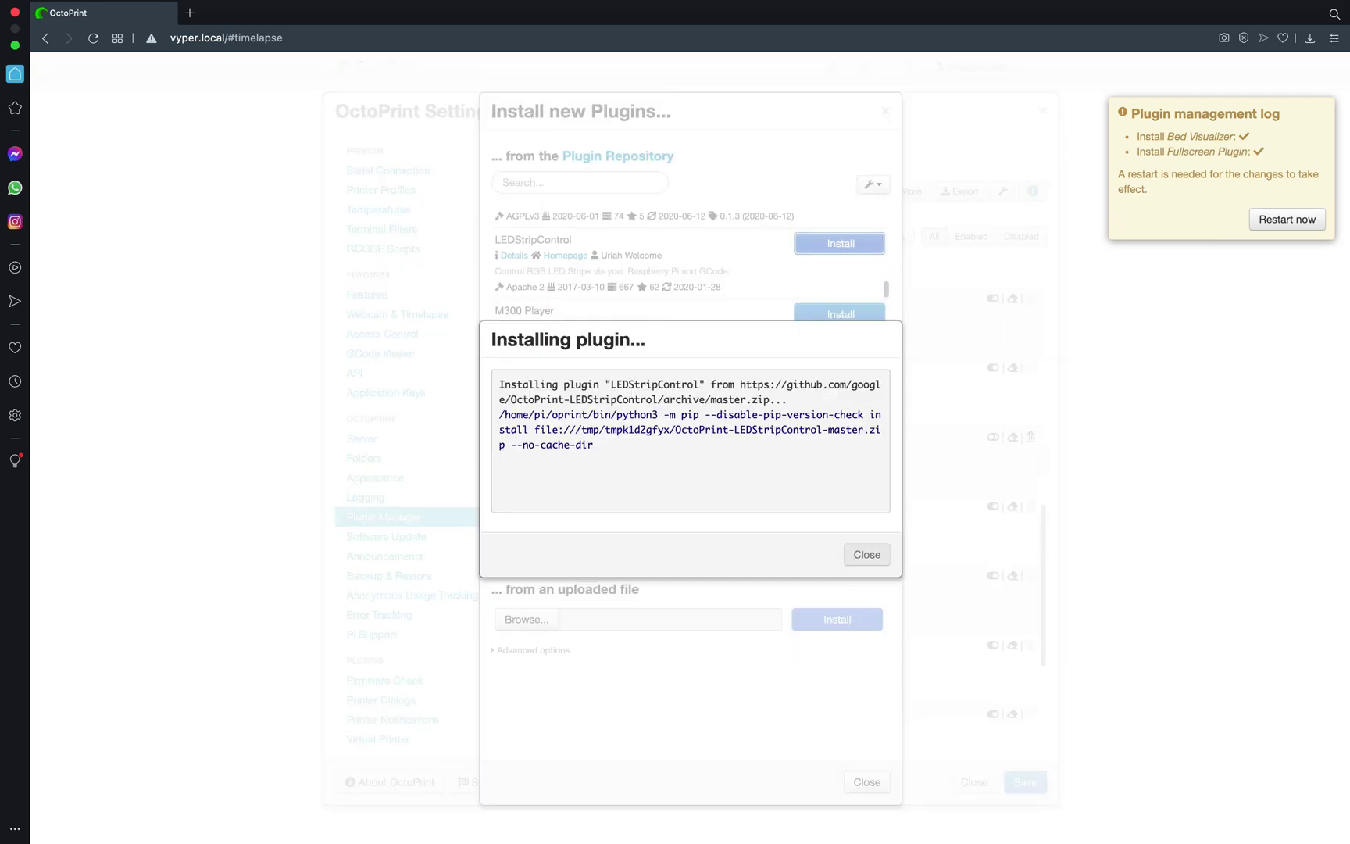
{"action": "scroll", "coordinate": [686, 264], "scroll_direction": "down", "scroll_amount": 5}
{"action": "scroll", "coordinate": [686, 264], "scroll_direction": "down", "scroll_amount": 5}
{"action": "scroll", "coordinate": [686, 263], "scroll_direction": "down", "scroll_amount": 5}
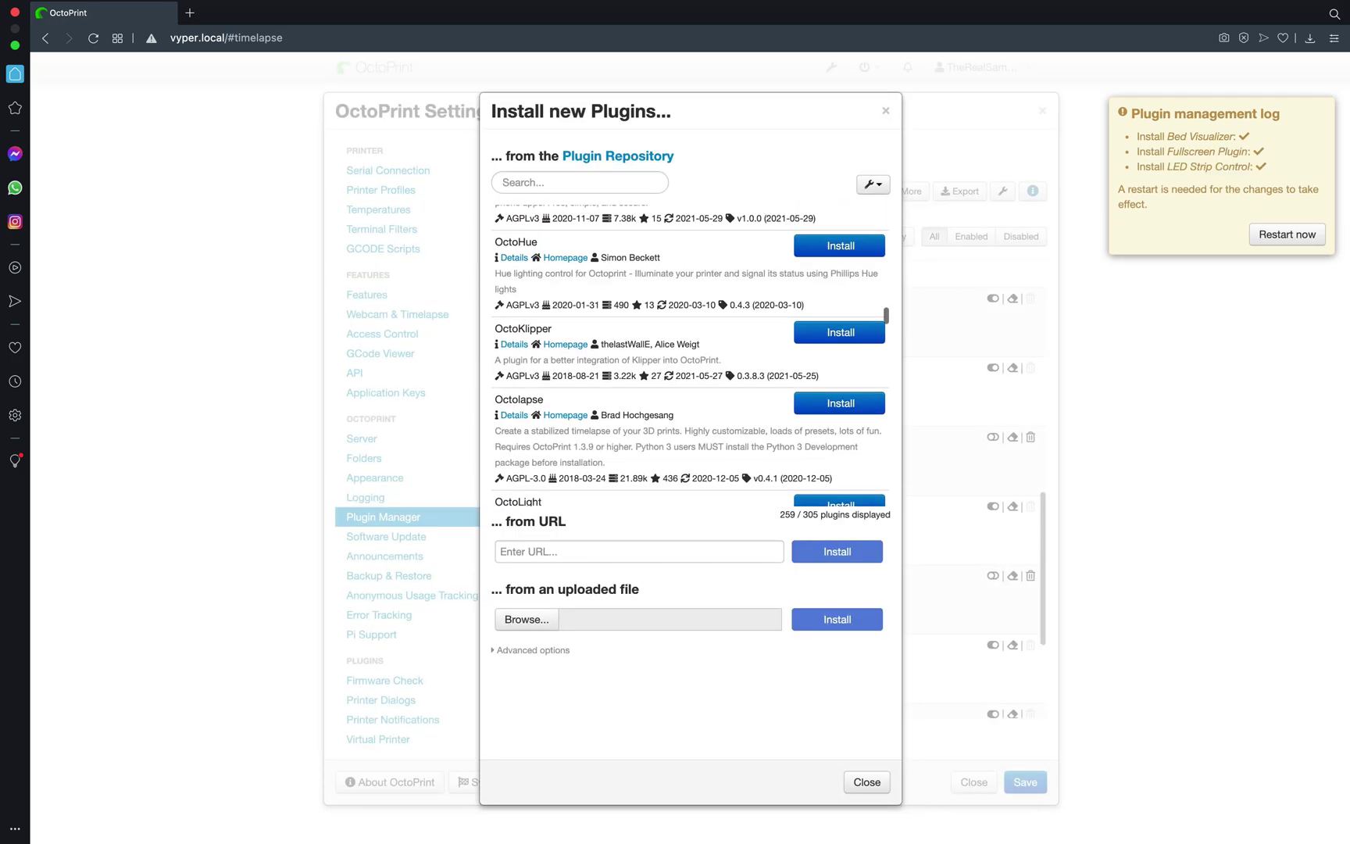
{"action": "scroll", "coordinate": [686, 264], "scroll_direction": "down", "scroll_amount": 2}
{"action": "left_click", "coordinate": [841, 288]}
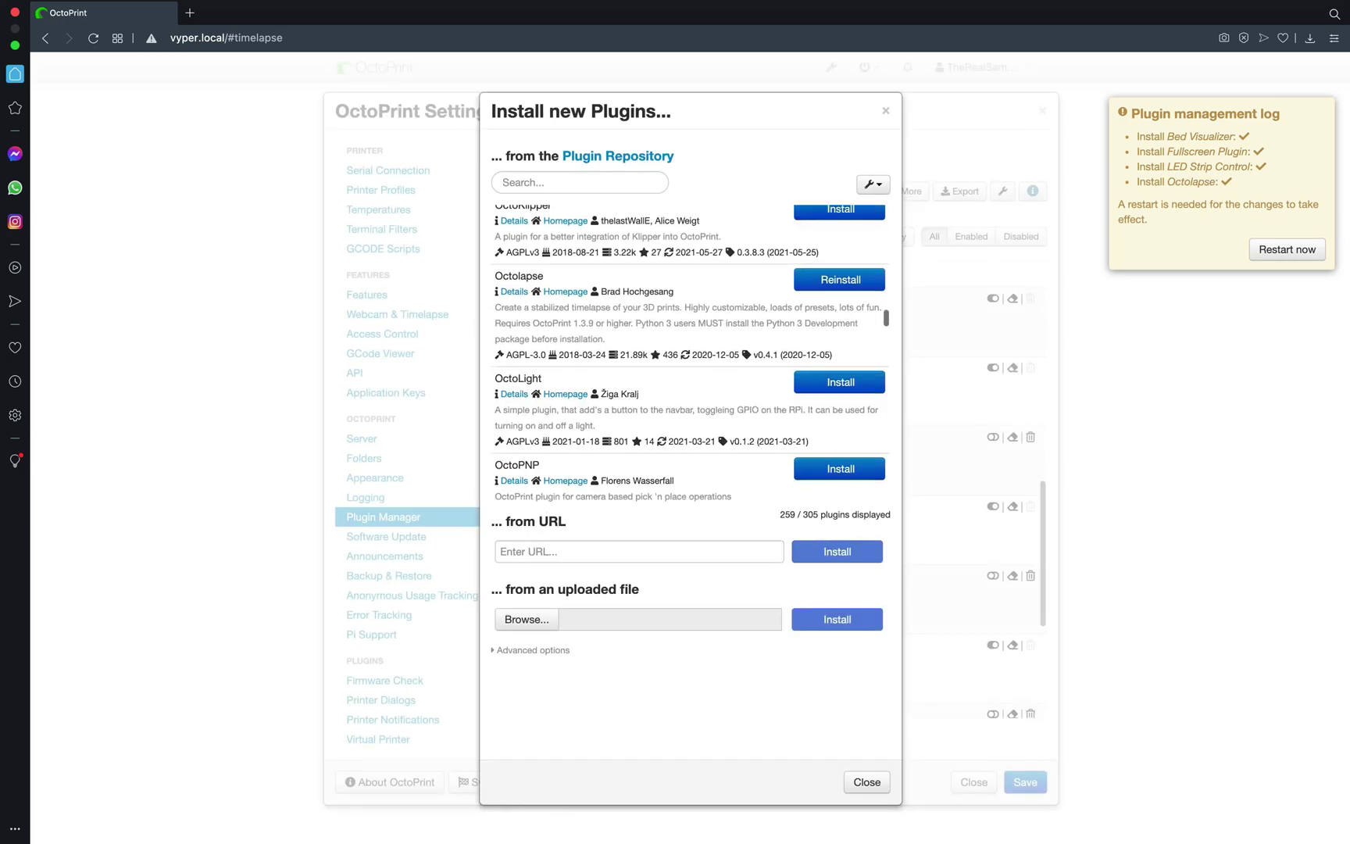
{"action": "scroll", "coordinate": [691, 348], "scroll_direction": "down", "scroll_amount": 5}
{"action": "scroll", "coordinate": [691, 349], "scroll_direction": "down", "scroll_amount": 5}
{"action": "scroll", "coordinate": [690, 353], "scroll_direction": "down", "scroll_amount": 5}
{"action": "scroll", "coordinate": [691, 353], "scroll_direction": "down", "scroll_amount": 5}
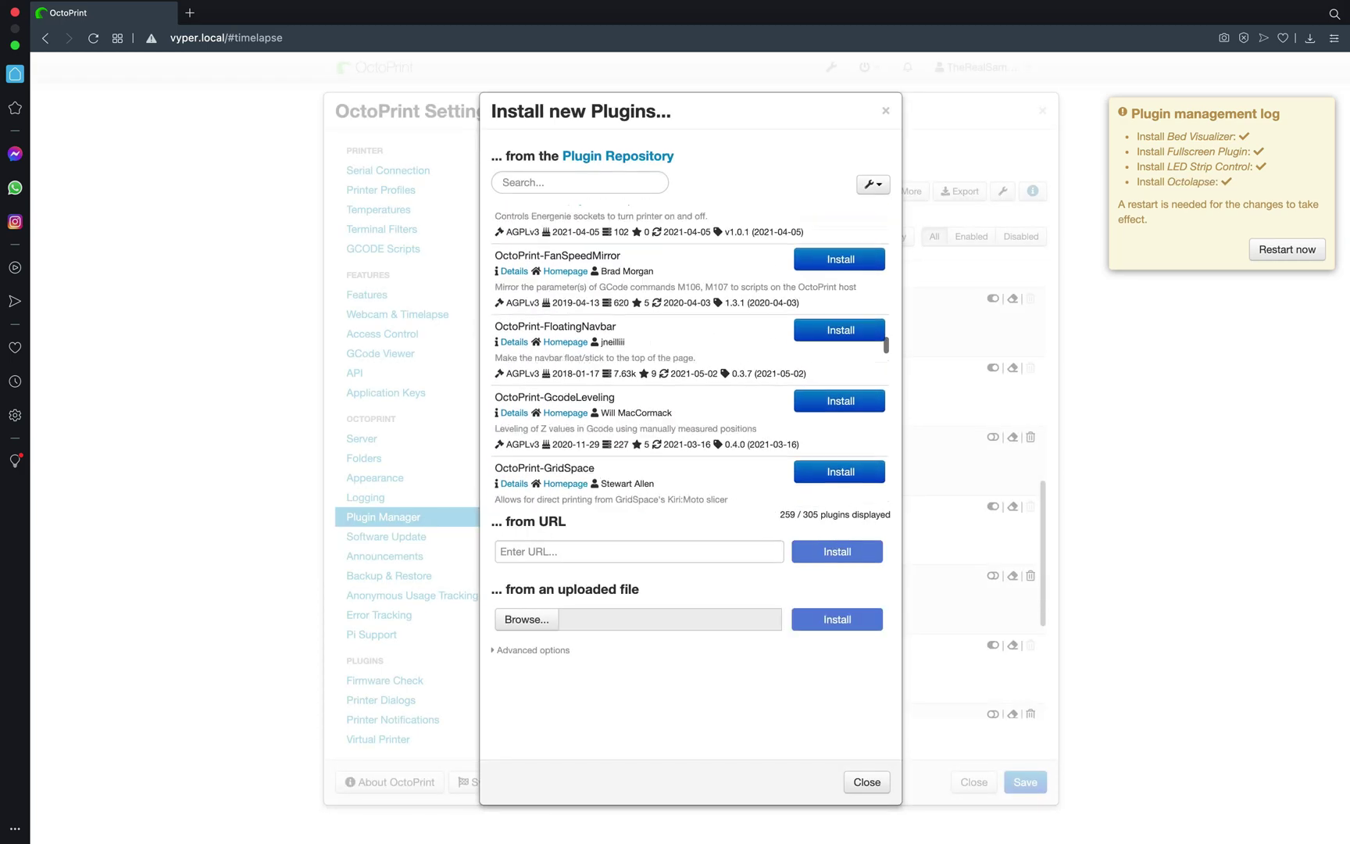
{"action": "scroll", "coordinate": [692, 354], "scroll_direction": "down", "scroll_amount": 5}
{"action": "scroll", "coordinate": [692, 353], "scroll_direction": "down", "scroll_amount": 5}
{"action": "scroll", "coordinate": [690, 354], "scroll_direction": "down", "scroll_amount": 5}
{"action": "scroll", "coordinate": [691, 354], "scroll_direction": "down", "scroll_amount": 5}
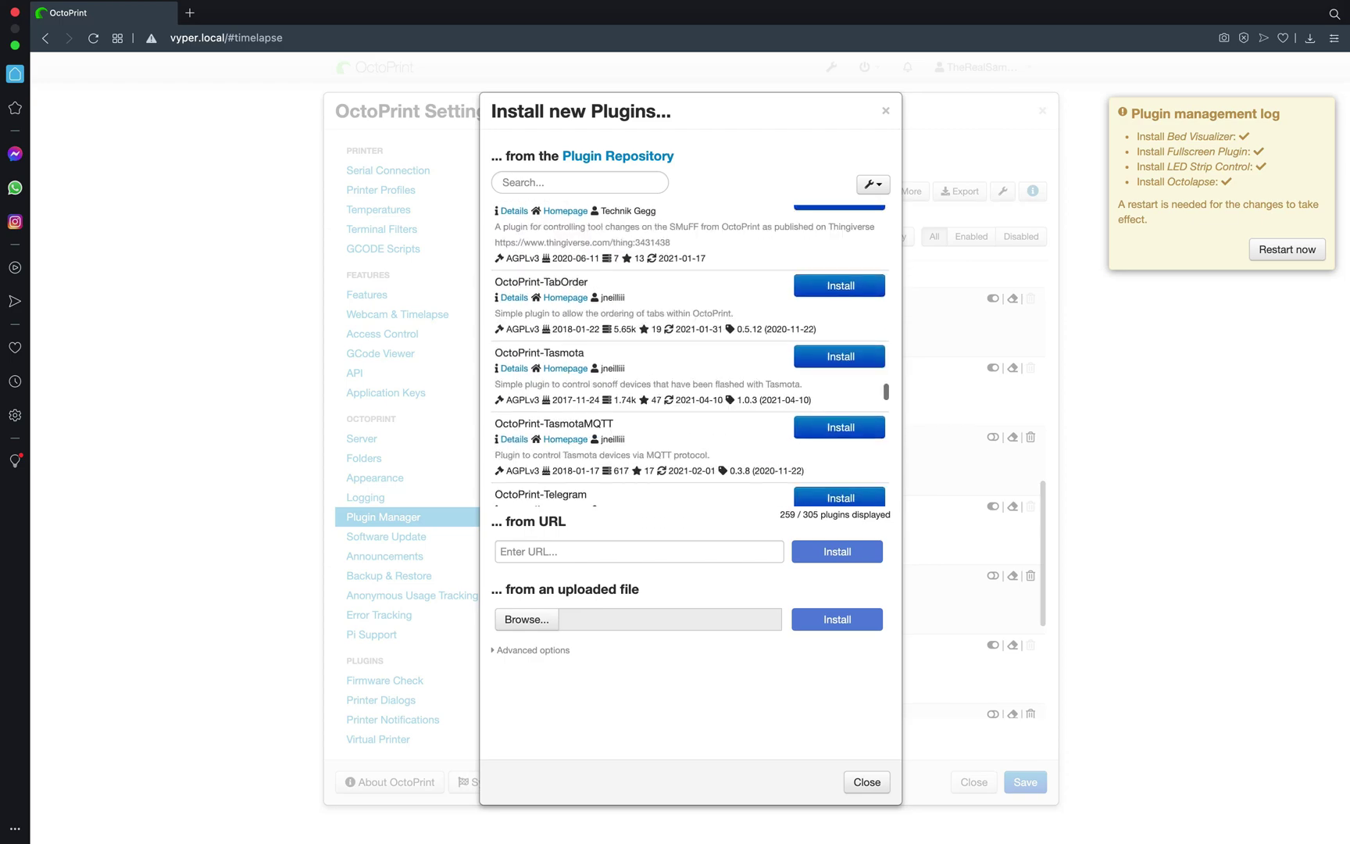
{"action": "scroll", "coordinate": [691, 354], "scroll_direction": "down", "scroll_amount": 5}
{"action": "scroll", "coordinate": [691, 354], "scroll_direction": "down", "scroll_amount": 5}
{"action": "scroll", "coordinate": [690, 353], "scroll_direction": "down", "scroll_amount": 5}
{"action": "scroll", "coordinate": [690, 353], "scroll_direction": "down", "scroll_amount": 5}
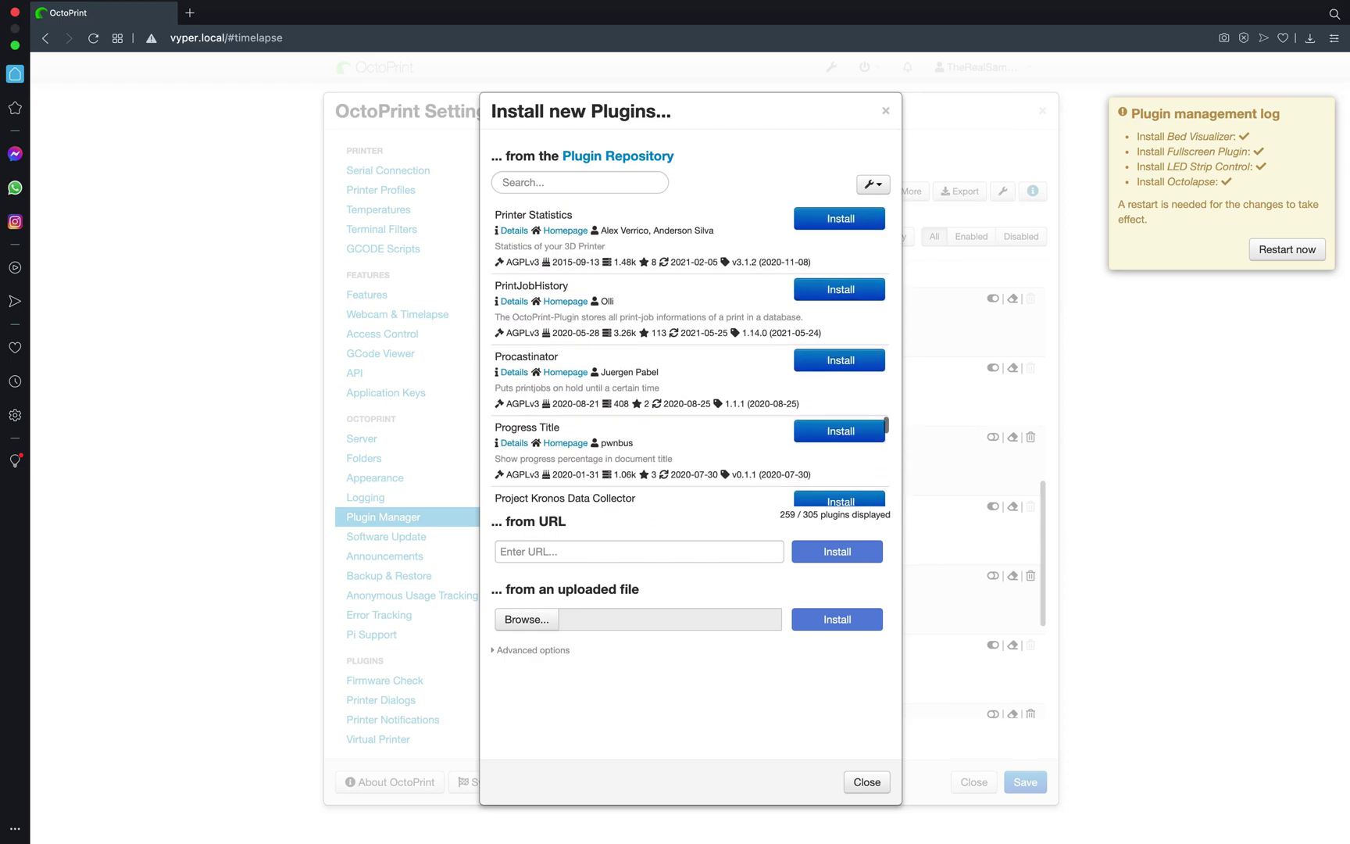
{"action": "scroll", "coordinate": [691, 354], "scroll_direction": "down", "scroll_amount": 5}
{"action": "scroll", "coordinate": [692, 353], "scroll_direction": "down", "scroll_amount": 5}
{"action": "scroll", "coordinate": [691, 353], "scroll_direction": "down", "scroll_amount": 5}
{"action": "scroll", "coordinate": [691, 354], "scroll_direction": "down", "scroll_amount": 5}
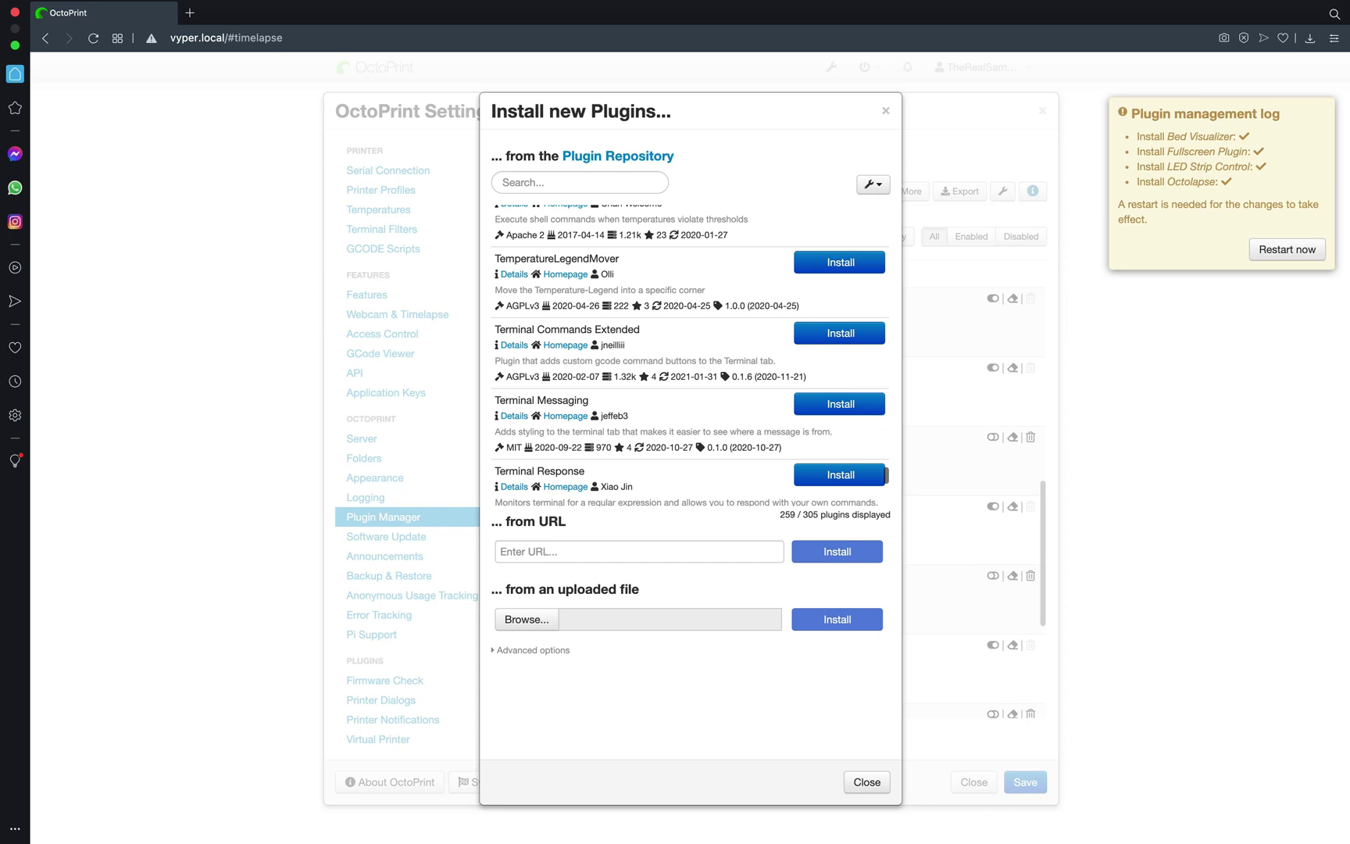
{"action": "scroll", "coordinate": [691, 354], "scroll_direction": "down", "scroll_amount": 5}
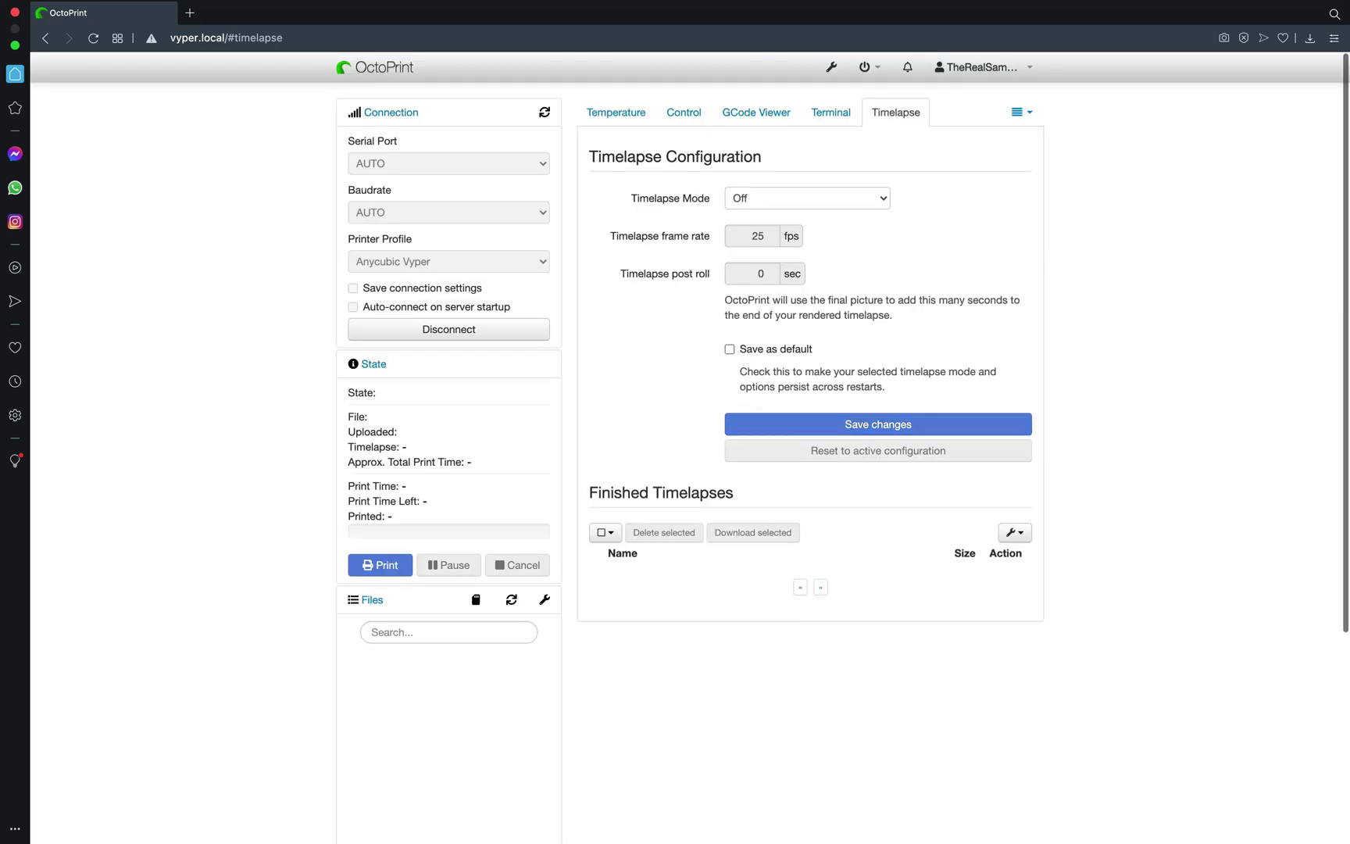
- Connect OctoPrint to the printer from the reloaded main page
{"action": "left_click", "coordinate": [617, 112]}
{"action": "left_click", "coordinate": [683, 112]}
{"action": "left_click", "coordinate": [615, 112]}
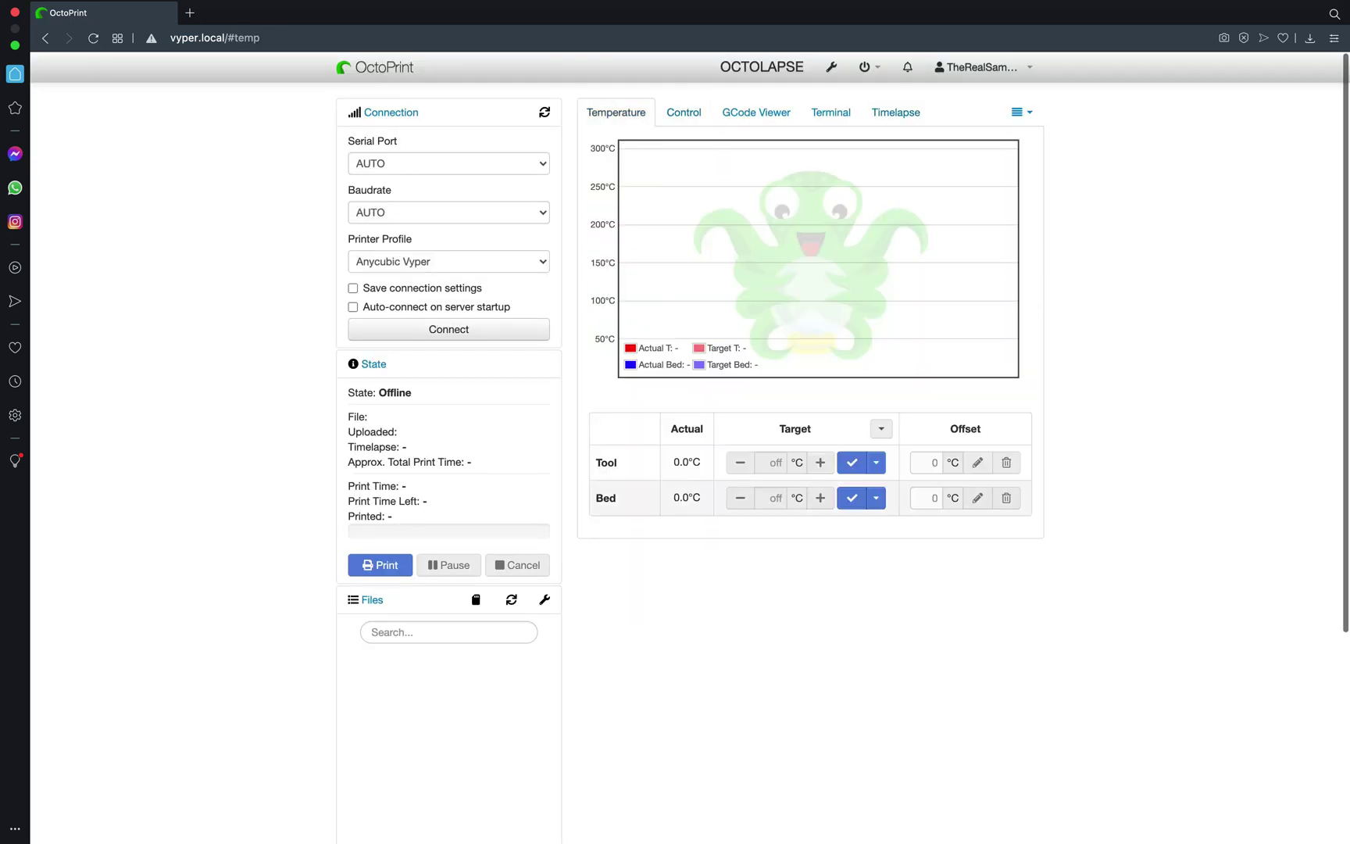
{"action": "left_click", "coordinate": [447, 330]}
- Add an Octolapse printer profile from Anycubic I3 Mega with build volume override enabled
{"action": "left_click", "coordinate": [1022, 112]}
{"action": "left_click", "coordinate": [970, 160]}
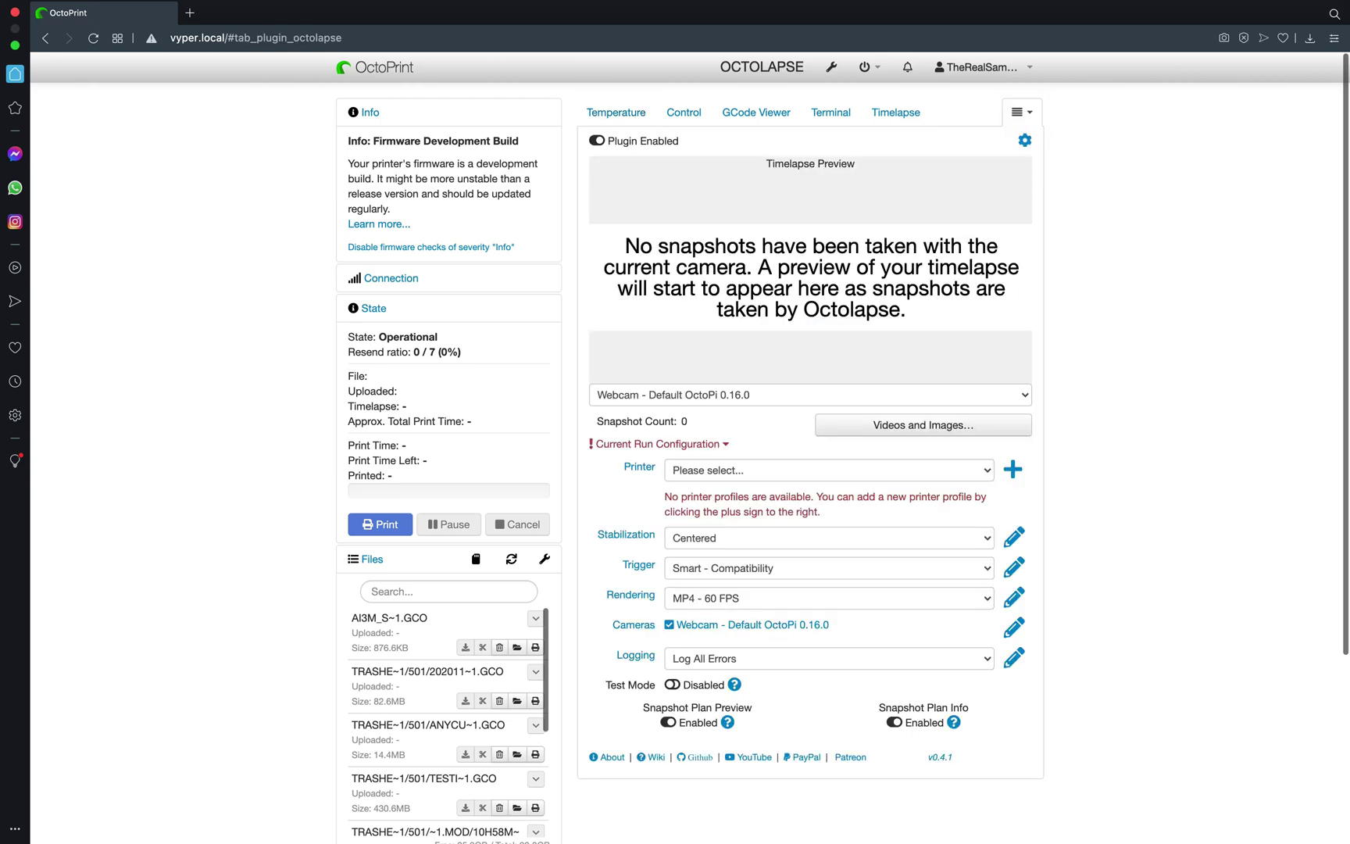
{"action": "left_click", "coordinate": [1016, 637]}
{"action": "left_click", "coordinate": [566, 307]}
{"action": "left_click", "coordinate": [571, 337]}
{"action": "left_click", "coordinate": [565, 332]}
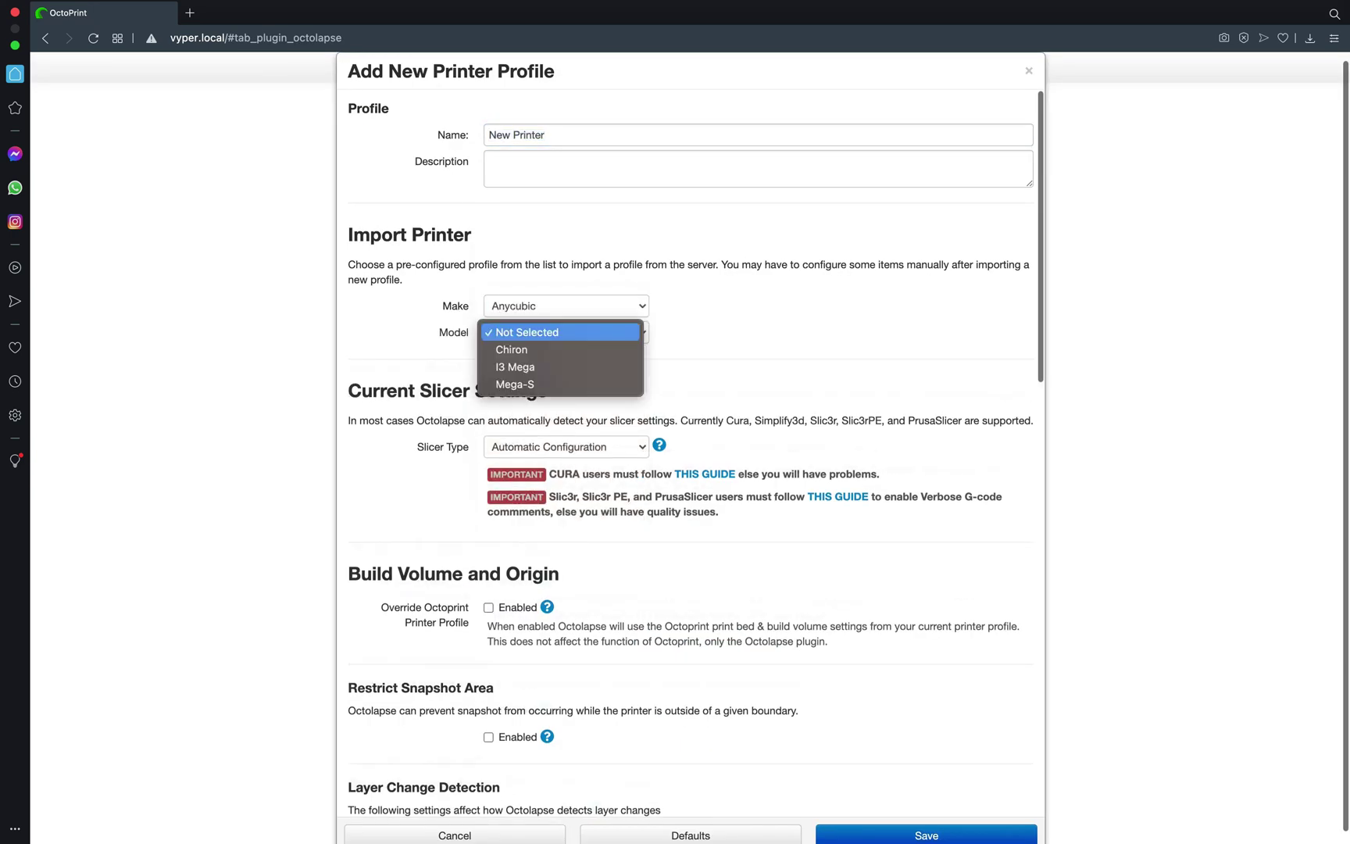
{"action": "left_click", "coordinate": [566, 365]}
{"action": "key", "text": "Return"}
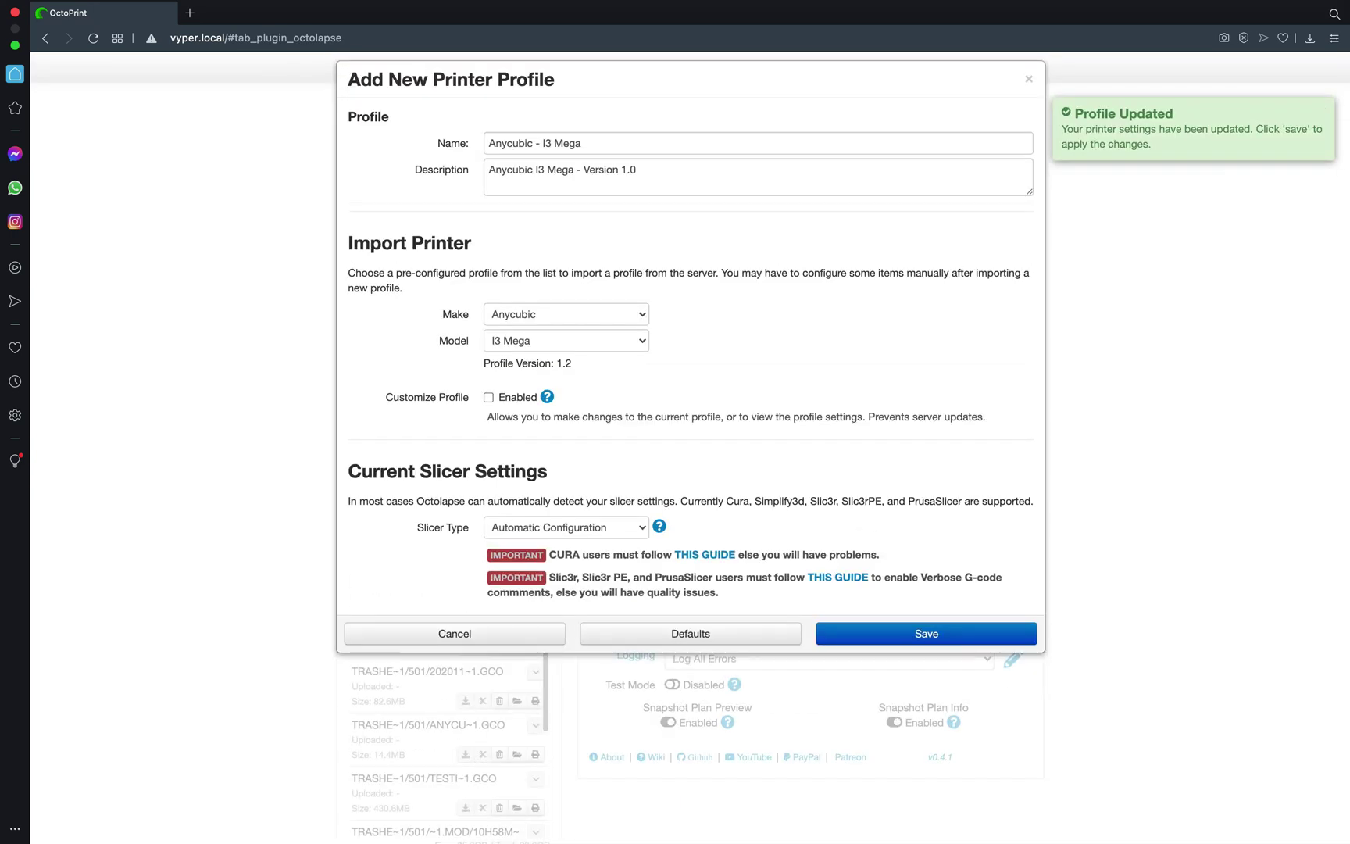
{"action": "left_click", "coordinate": [488, 397]}
{"action": "scroll", "coordinate": [691, 422], "scroll_direction": "down", "scroll_amount": 3}
{"action": "scroll", "coordinate": [692, 422], "scroll_direction": "down", "scroll_amount": 3}
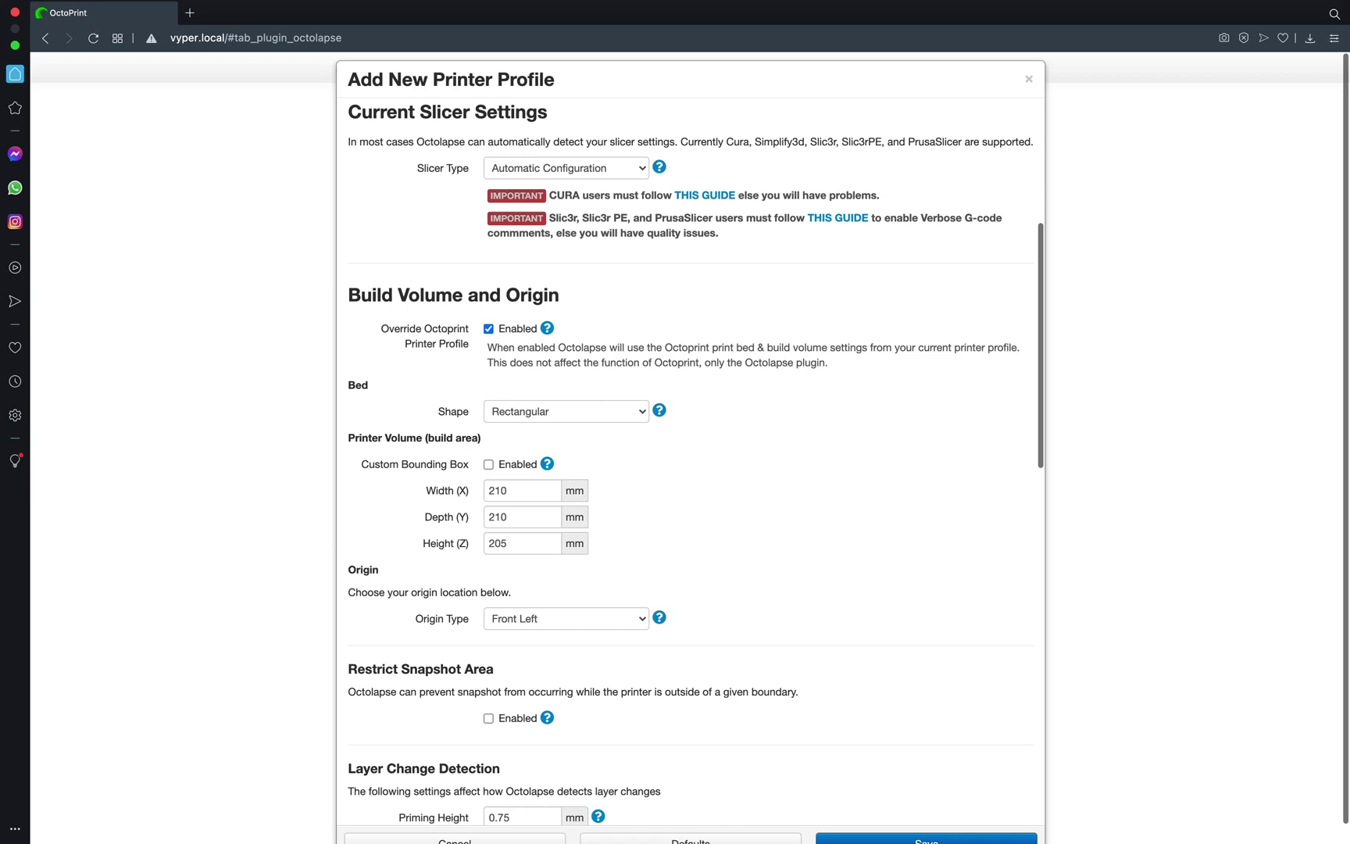
- Adjust the profile's build volume width, depth and height values
{"action": "left_click", "coordinate": [523, 490]}
{"action": "key", "text": "BackSpace"}
{"action": "key", "text": "BackSpace"}
{"action": "type", "text": "4"}
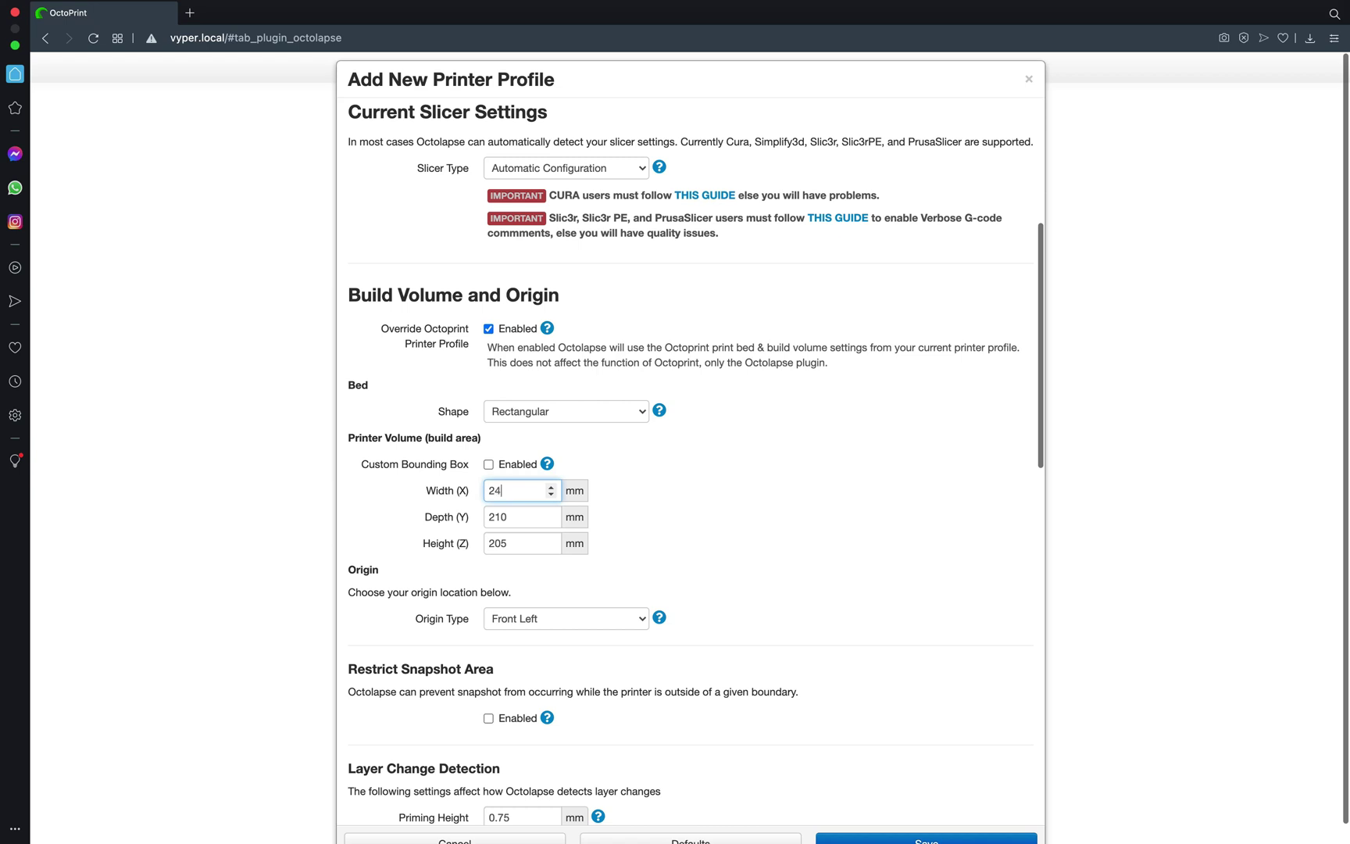
{"action": "type", "text": "5"}
{"action": "key", "text": "Tab"}
{"action": "type", "text": "245"}
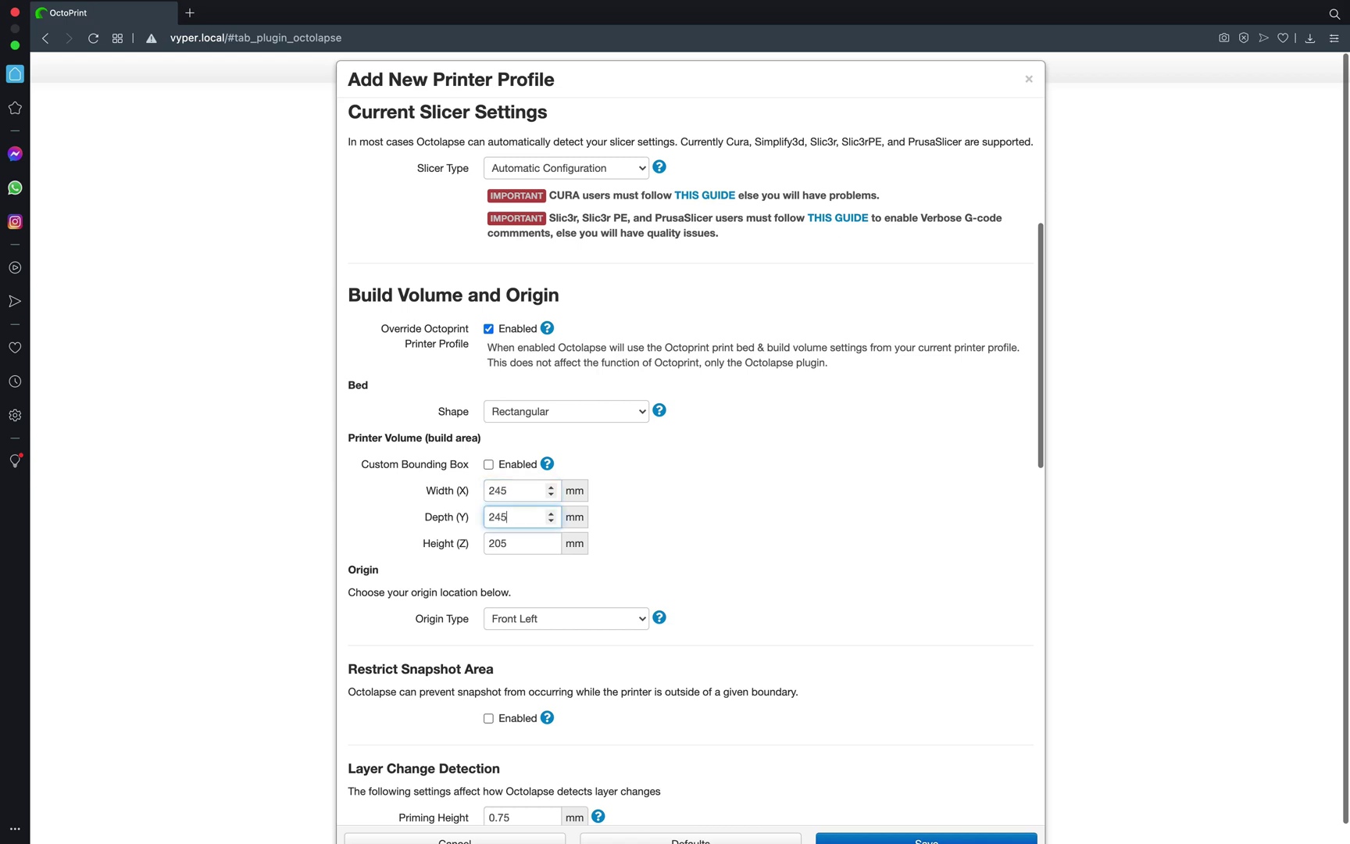
{"action": "key", "text": "Tab"}
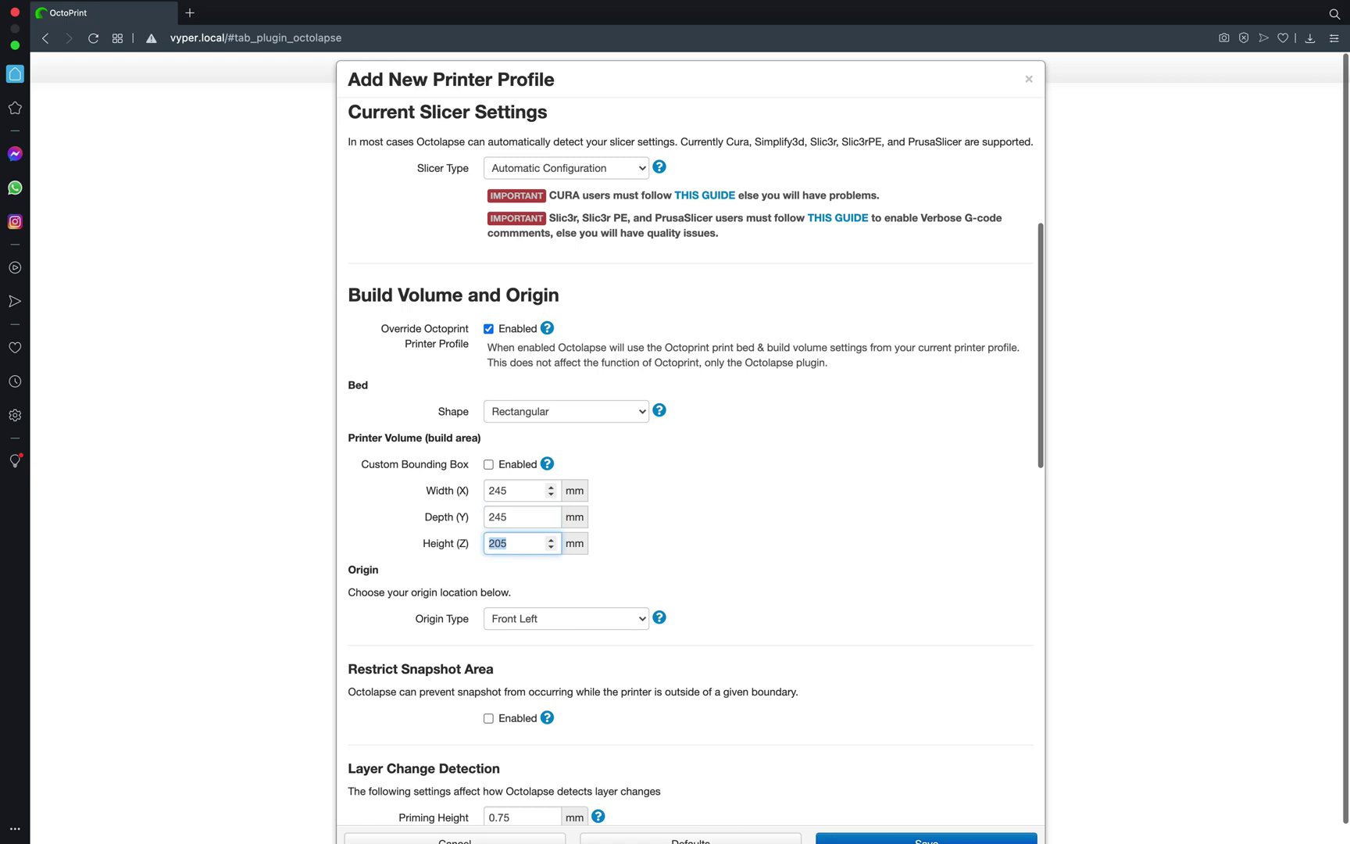
{"action": "type", "text": "260"}
{"action": "scroll", "coordinate": [523, 491], "scroll_direction": "down", "scroll_amount": 2}
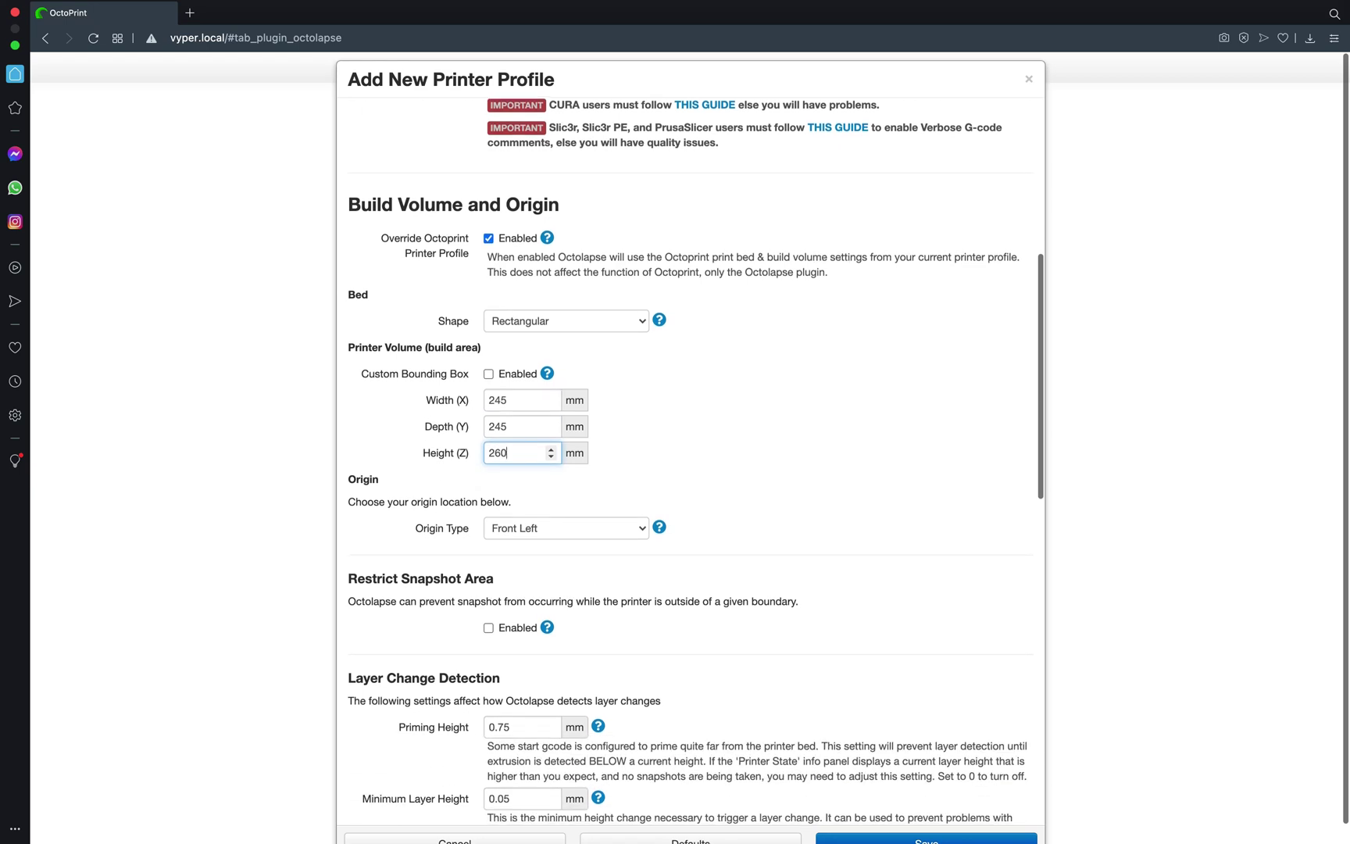
{"action": "scroll", "coordinate": [691, 464], "scroll_direction": "down", "scroll_amount": 2}
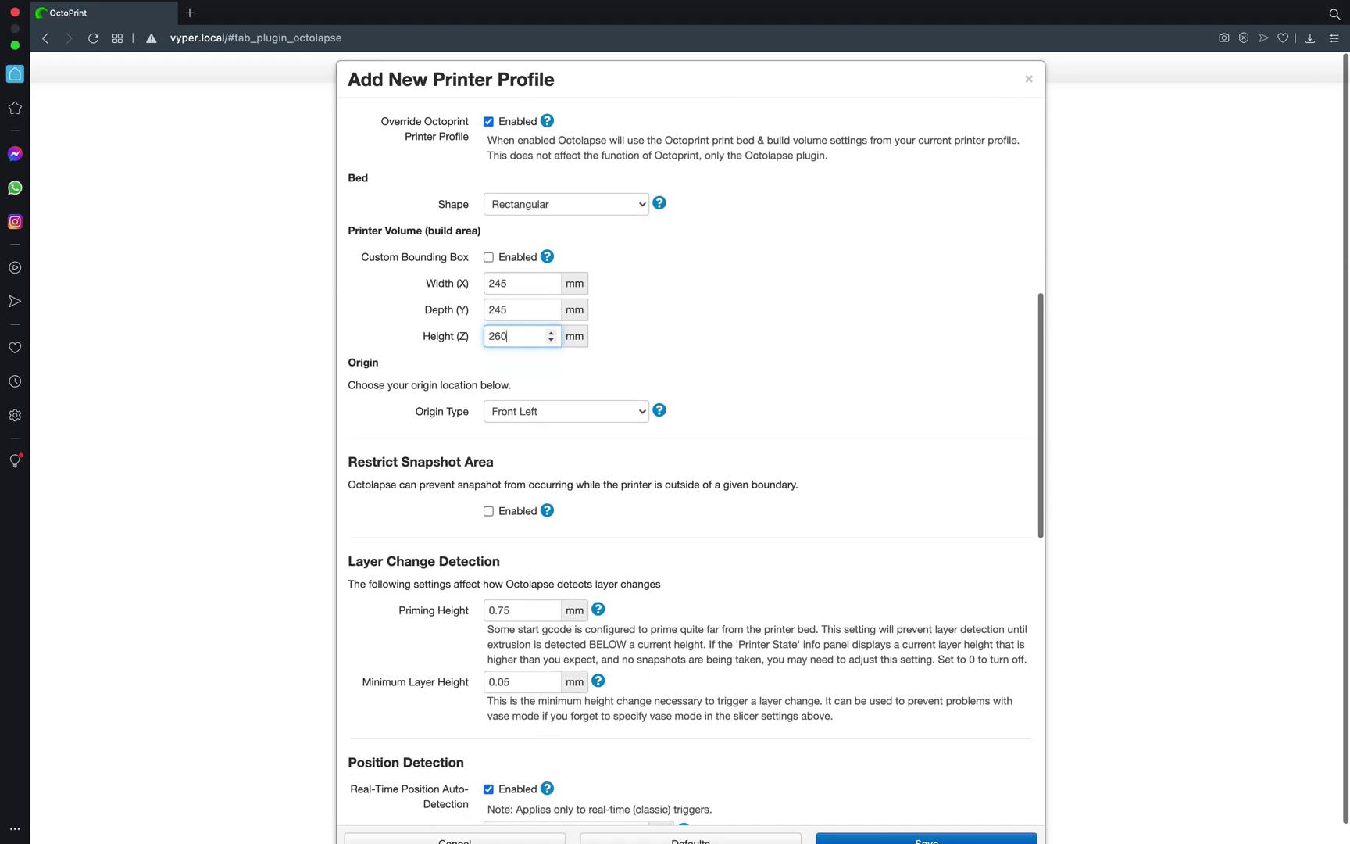
{"action": "scroll", "coordinate": [691, 464], "scroll_direction": "down", "scroll_amount": 3}
{"action": "scroll", "coordinate": [692, 464], "scroll_direction": "down", "scroll_amount": 2}
{"action": "scroll", "coordinate": [692, 464], "scroll_direction": "down", "scroll_amount": 1}
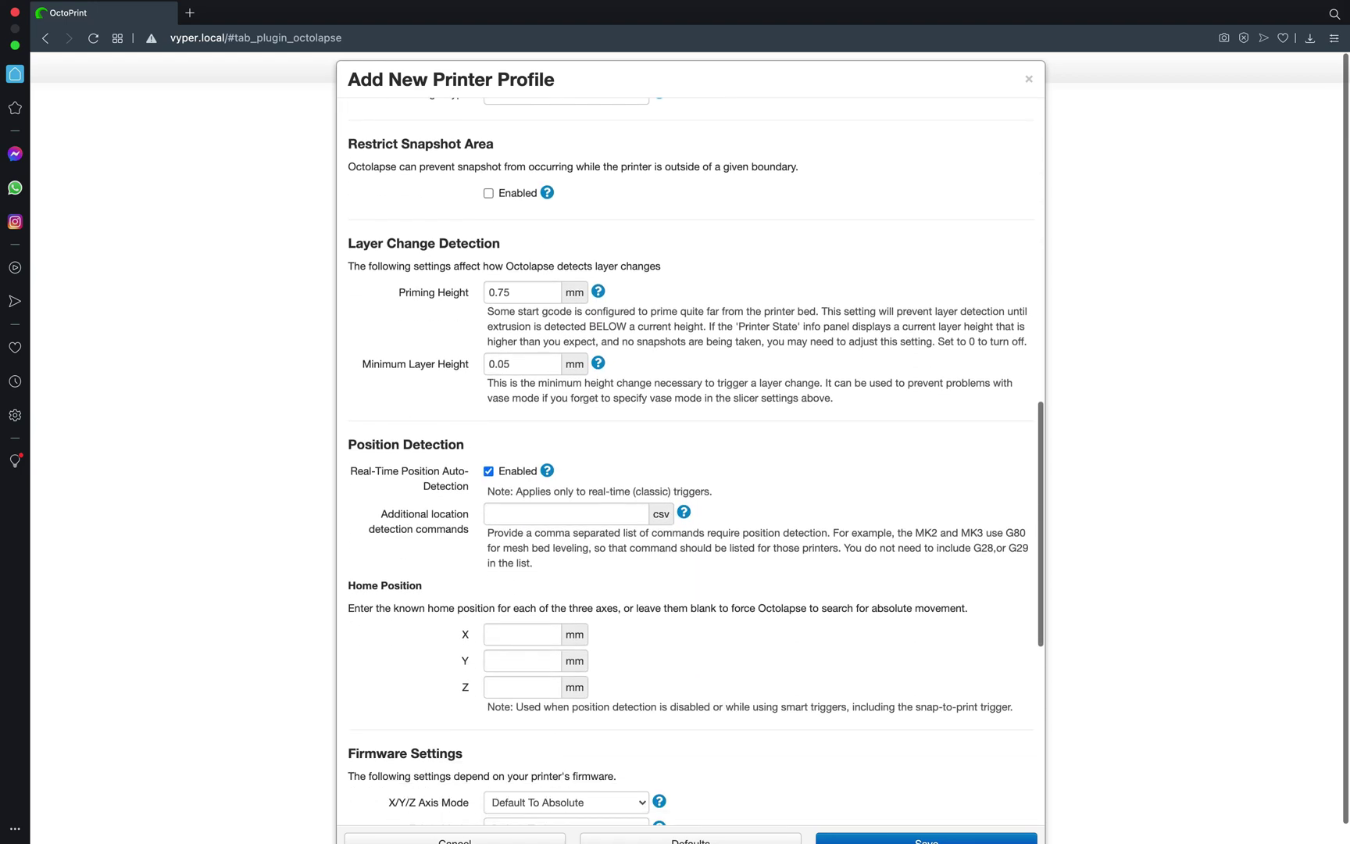
{"action": "scroll", "coordinate": [690, 464], "scroll_direction": "down", "scroll_amount": 2}
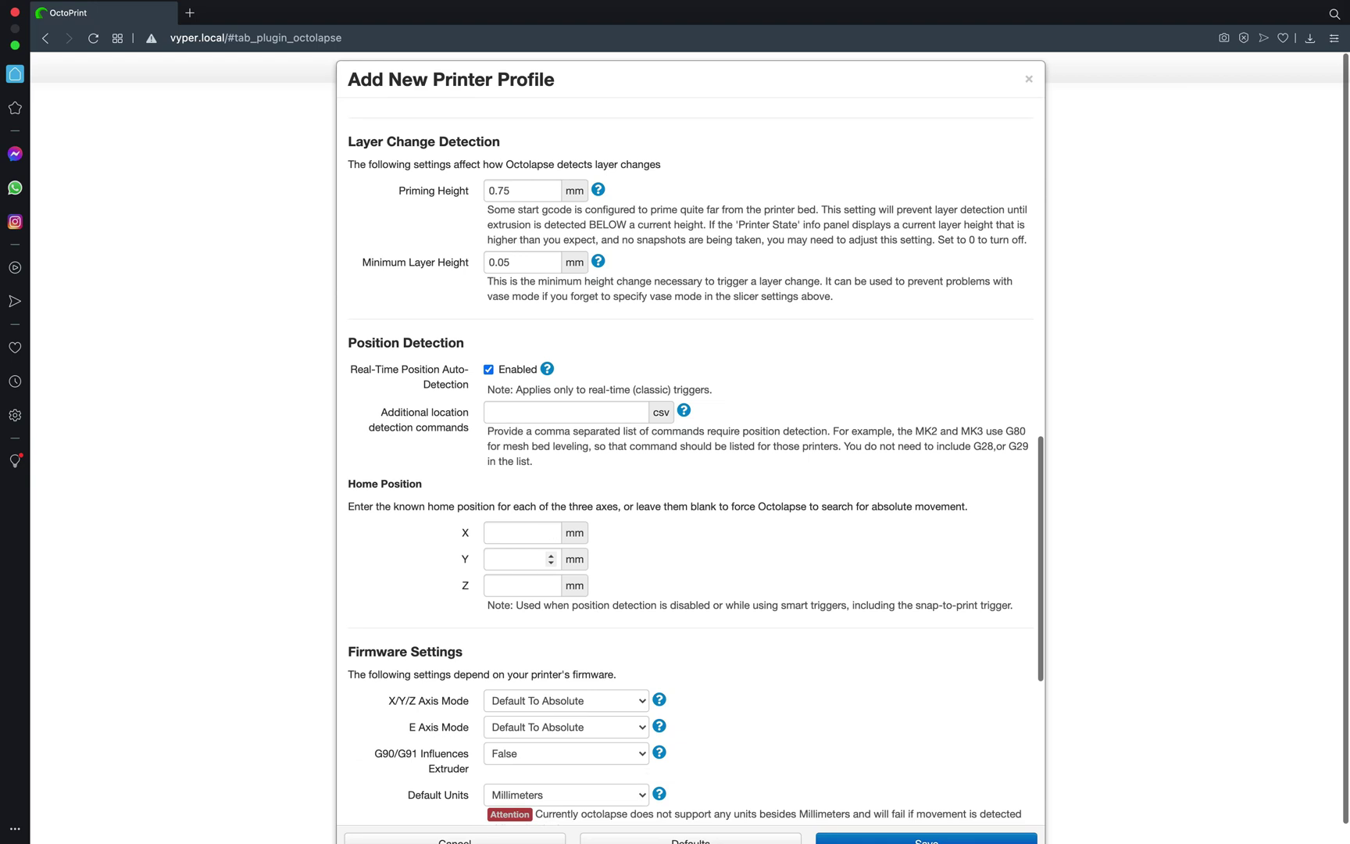
- Set the profile's home position to X 0, Y 0 and Z 0
{"action": "left_click", "coordinate": [523, 533]}
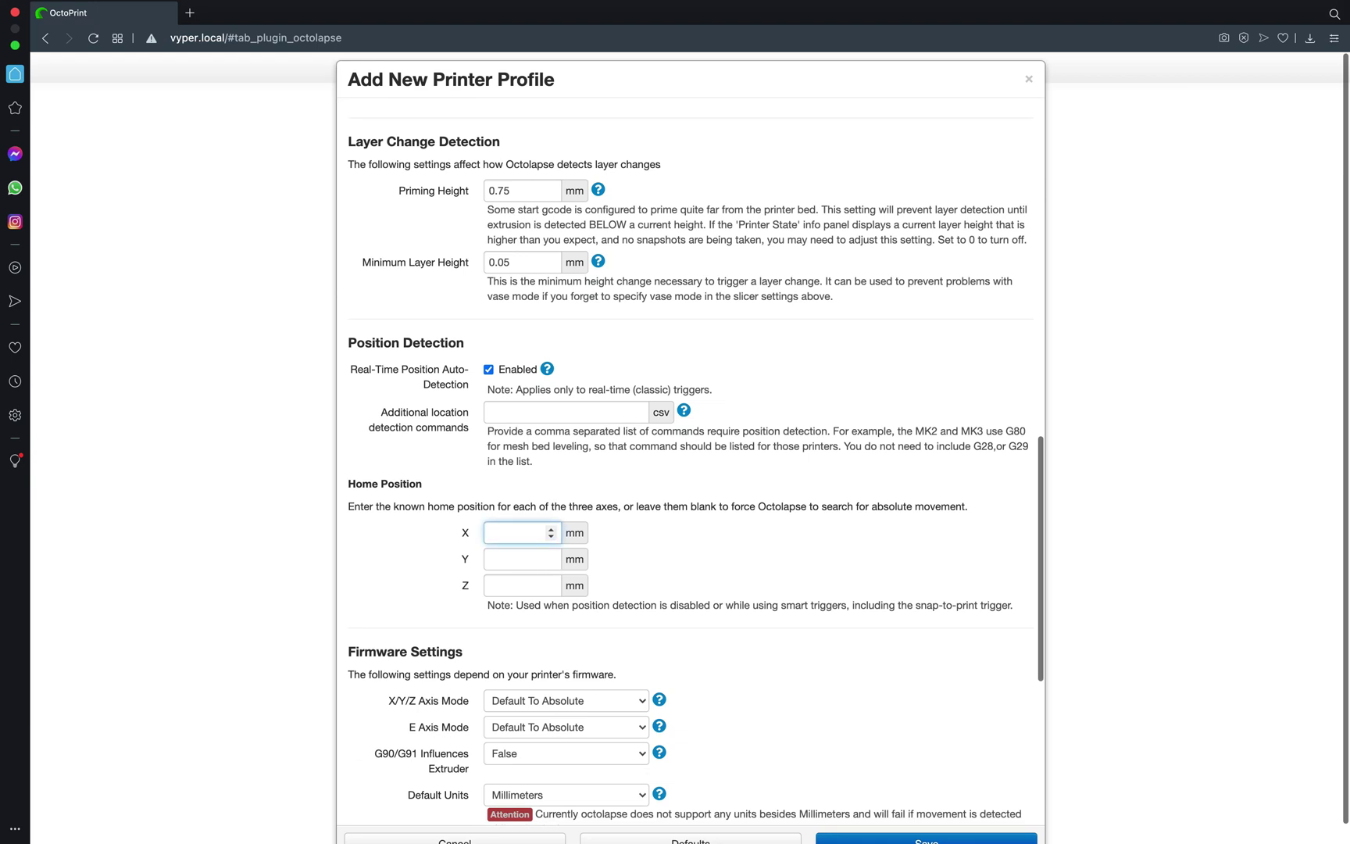
{"action": "type", "text": "0"}
{"action": "left_click", "coordinate": [523, 559]}
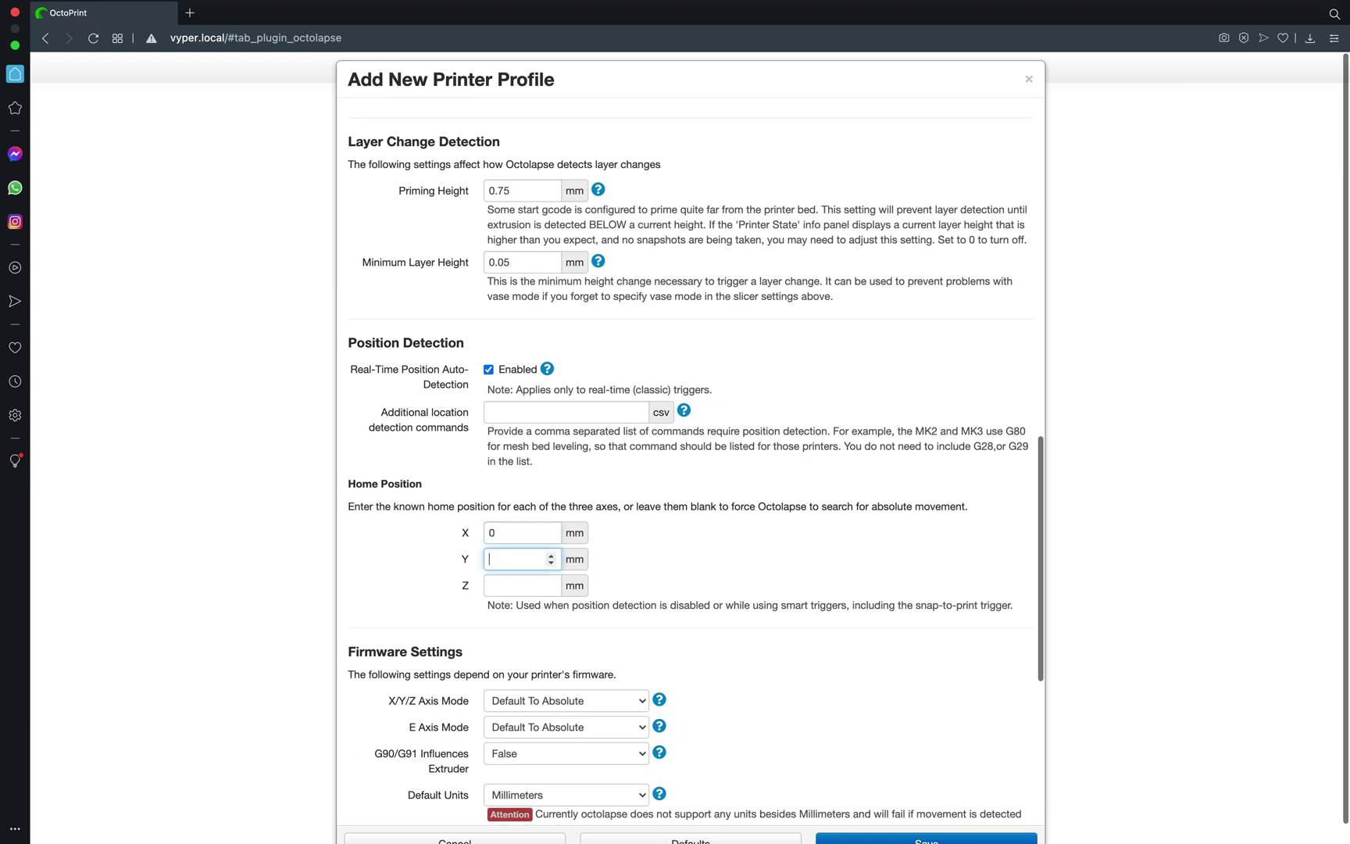
{"action": "type", "text": "0"}
{"action": "key", "text": "Tab"}
{"action": "type", "text": "-"}
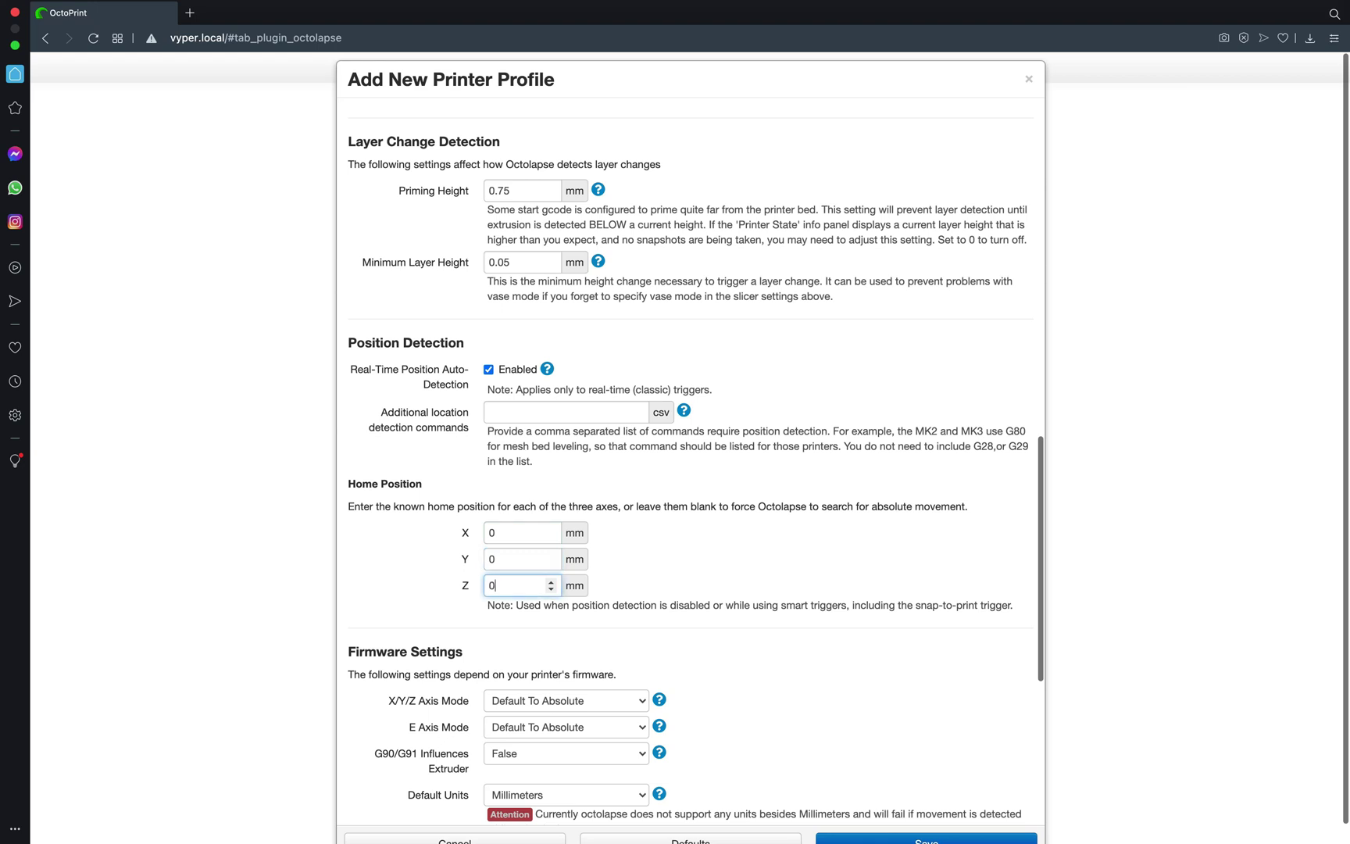
{"action": "type", "text": "6"}
{"action": "key", "text": "BackSpace"}
{"action": "type", "text": "31"}
{"action": "key", "text": "super+a"}
{"action": "type", "text": "0"}
{"action": "key", "text": "Tab"}
{"action": "scroll", "coordinate": [691, 459], "scroll_direction": "down", "scroll_amount": 3}
{"action": "scroll", "coordinate": [692, 460], "scroll_direction": "down", "scroll_amount": 1}
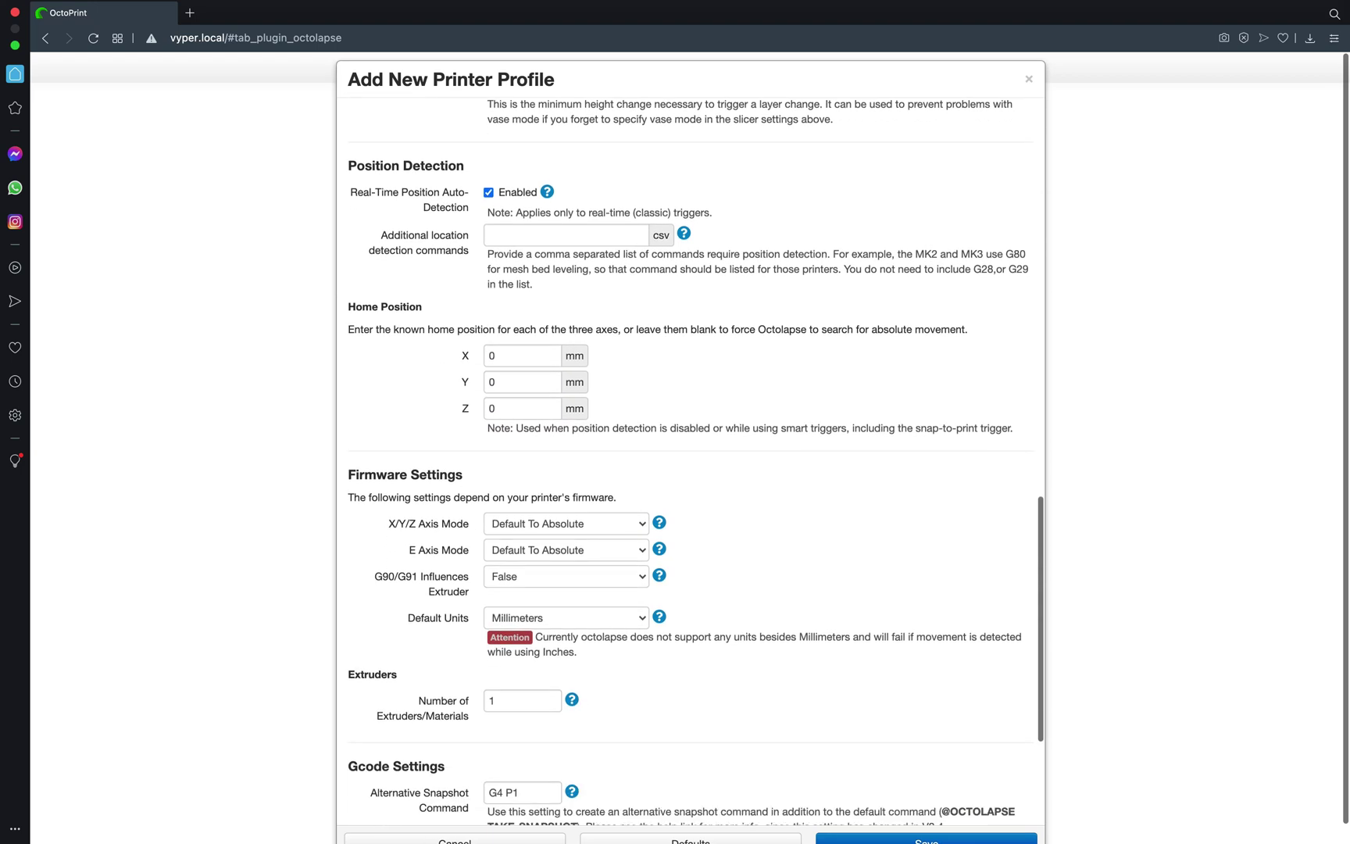
{"action": "scroll", "coordinate": [691, 464], "scroll_direction": "down", "scroll_amount": 2}
{"action": "scroll", "coordinate": [691, 465], "scroll_direction": "down", "scroll_amount": 3}
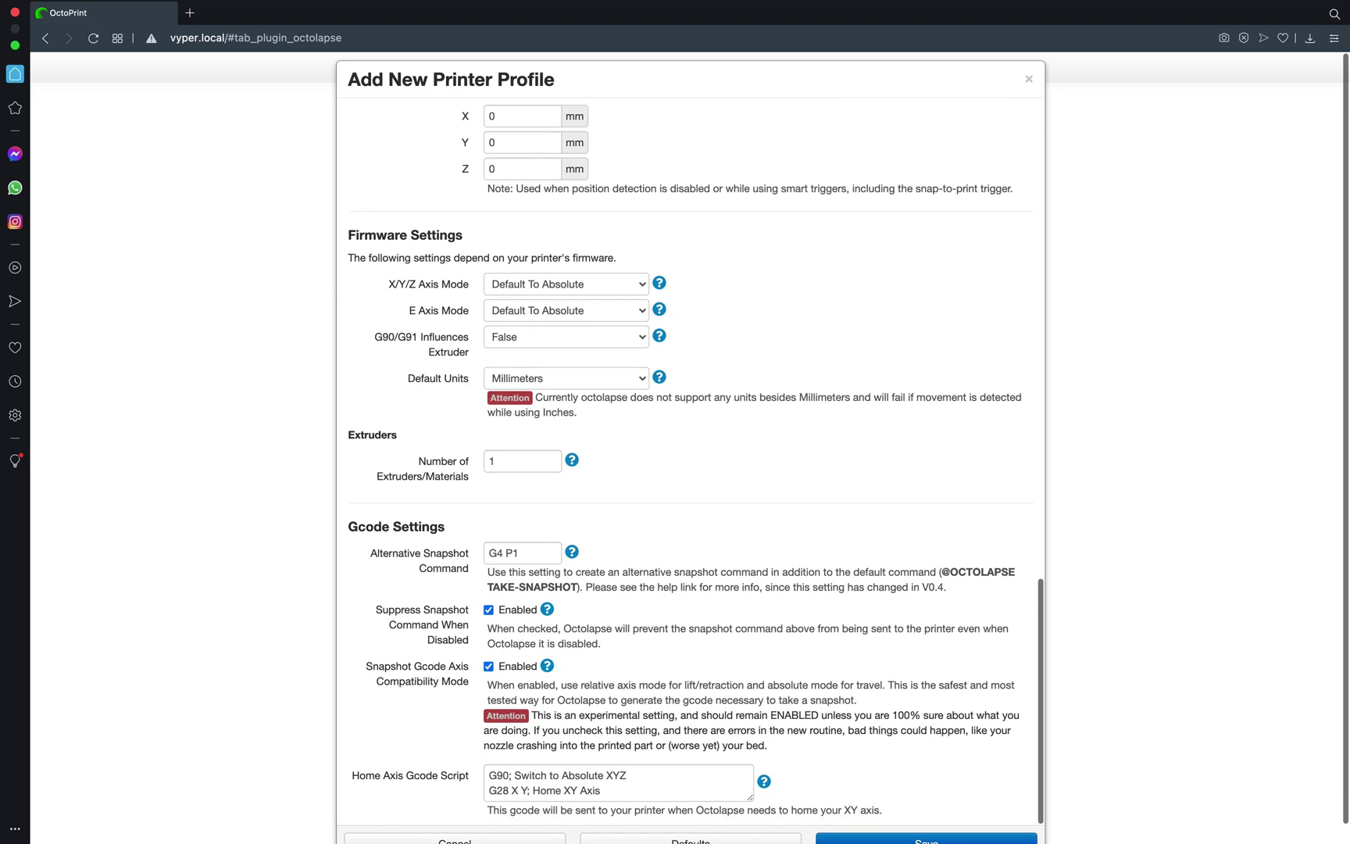
{"action": "scroll", "coordinate": [691, 459], "scroll_direction": "down", "scroll_amount": 1}
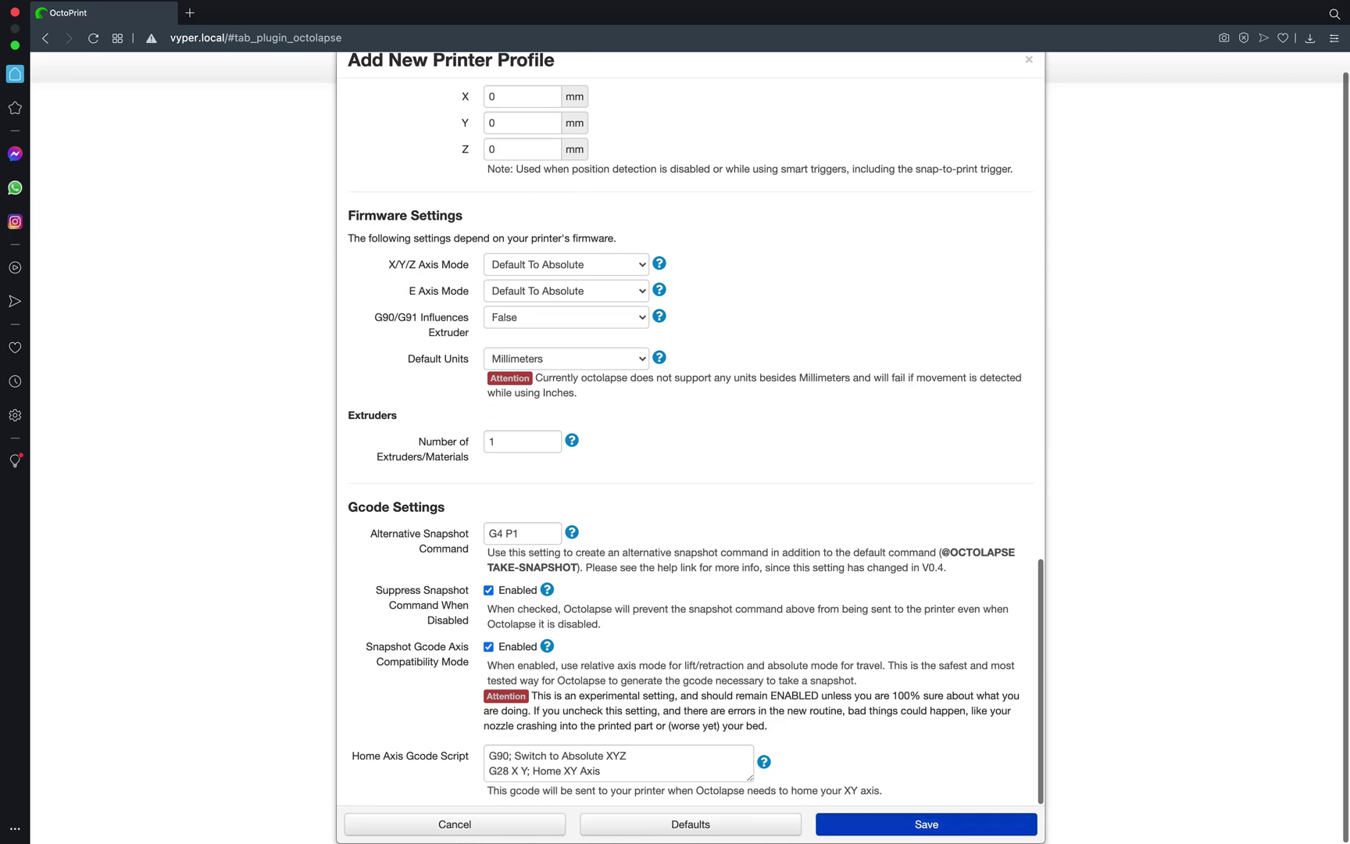
- Save the new Octolapse profile, check the temperature targets, and open the firmware build info page
{"action": "left_click", "coordinate": [926, 823]}
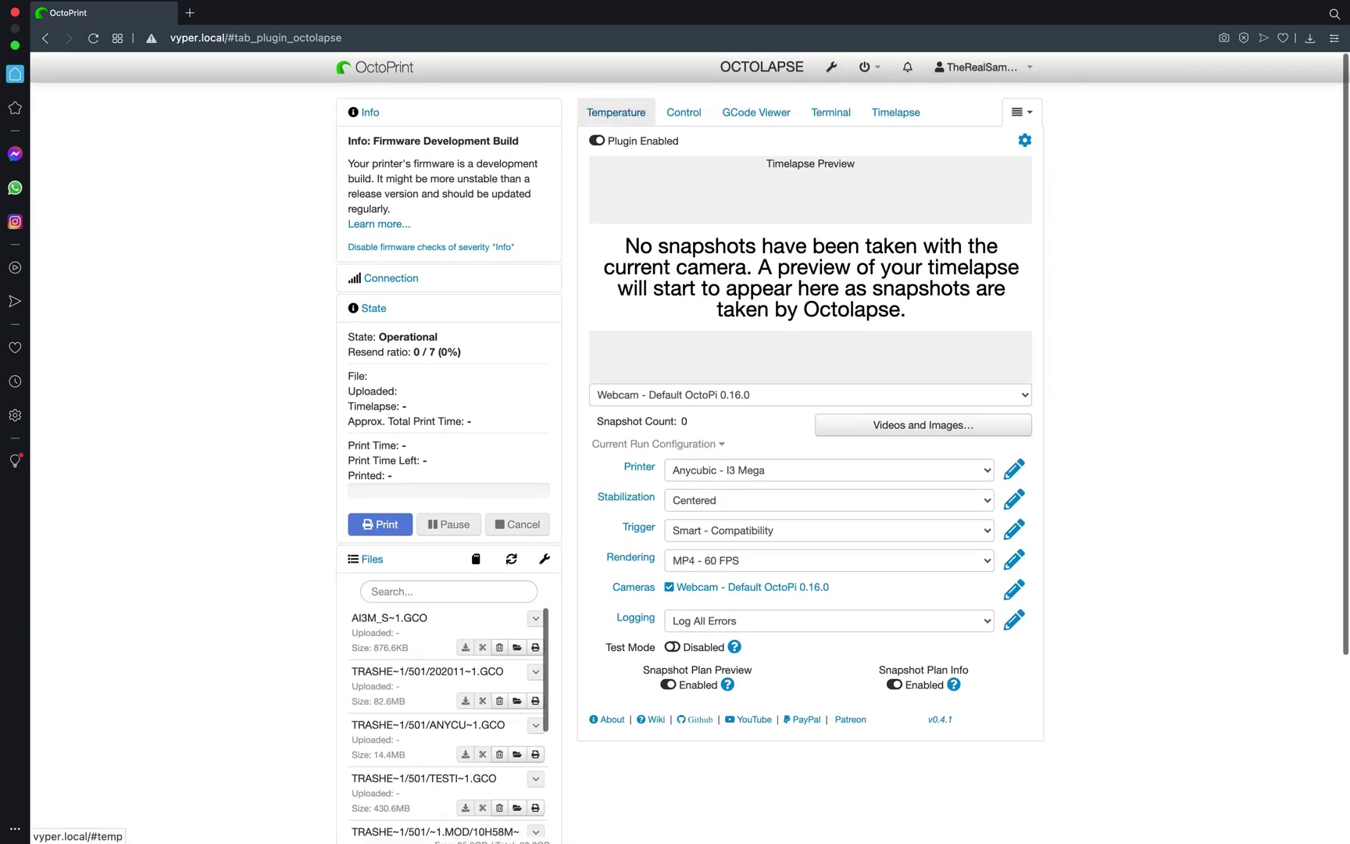
{"action": "left_click", "coordinate": [616, 112]}
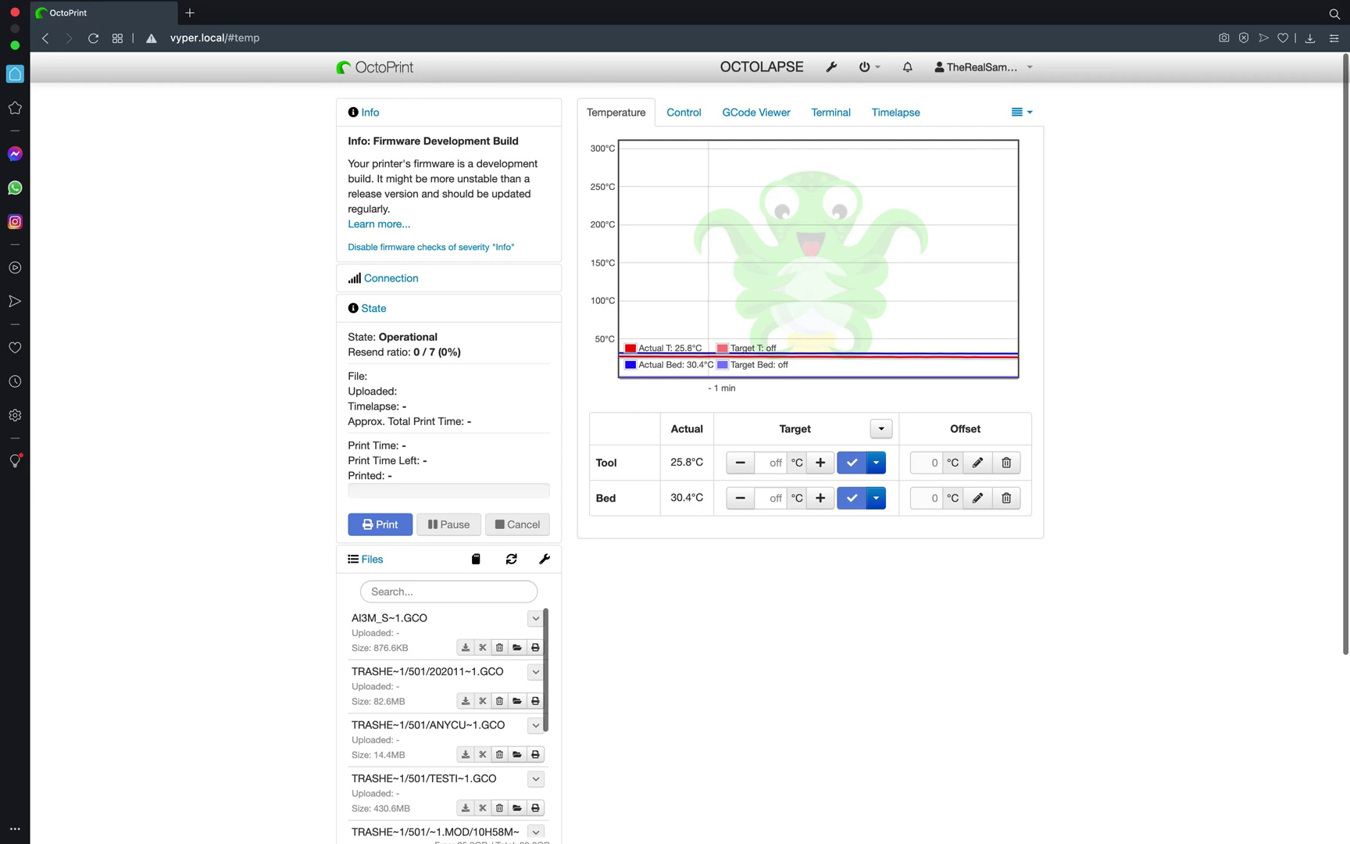
{"action": "left_click", "coordinate": [379, 224]}
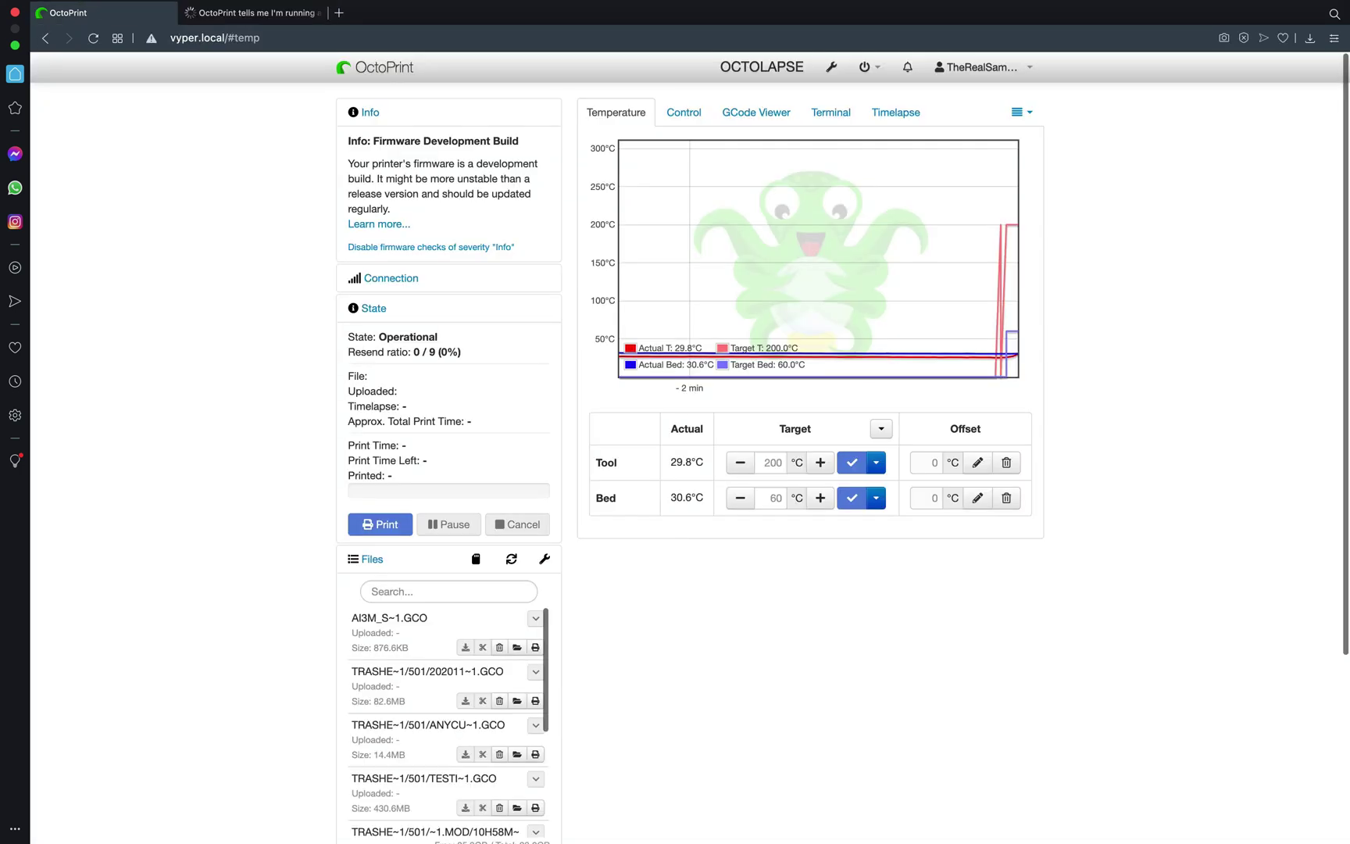
- Bring up OctoPrint's printer command terminal and focus its command field
{"action": "left_click", "coordinate": [683, 112]}
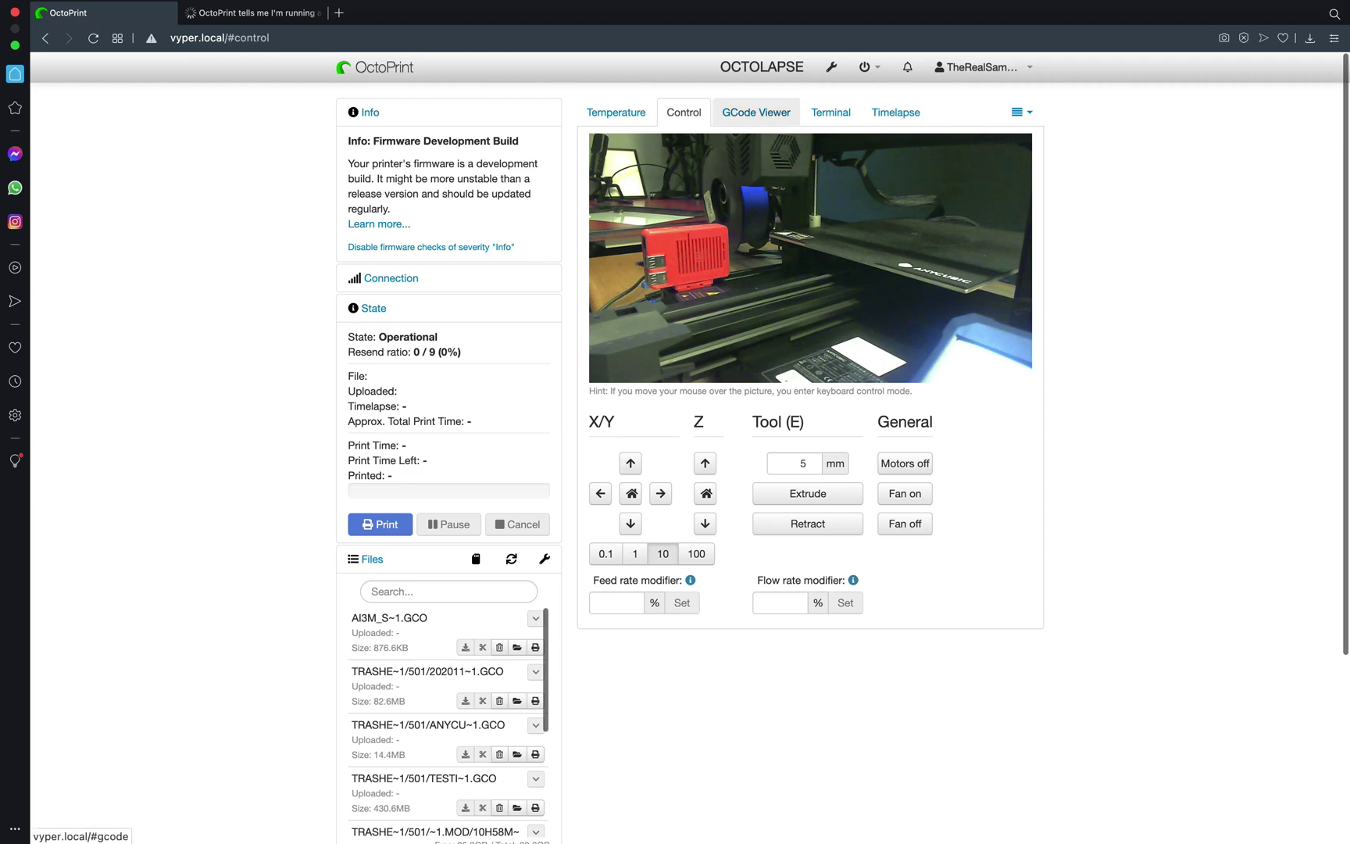
{"action": "left_click", "coordinate": [757, 113]}
{"action": "left_click", "coordinate": [830, 112]}
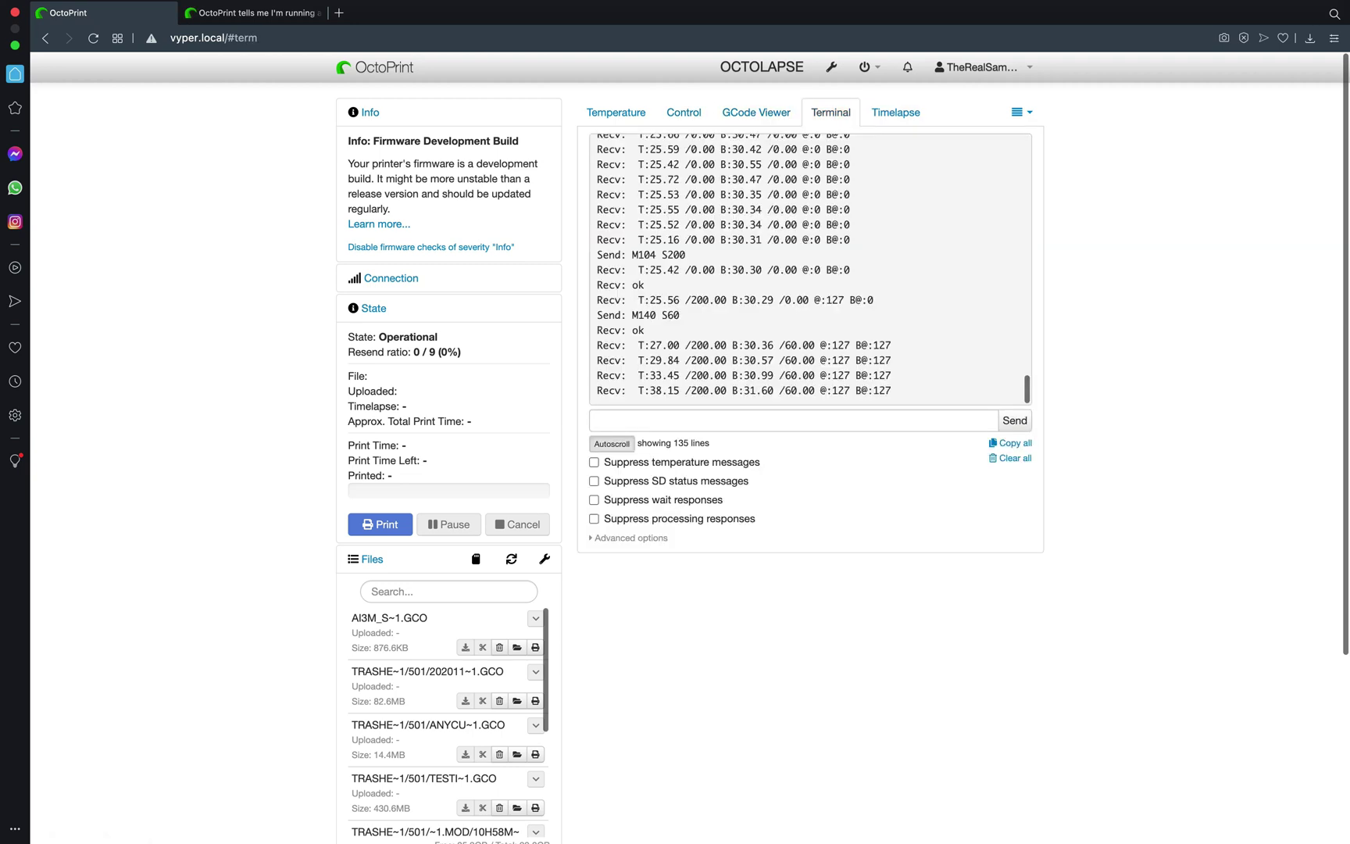
{"action": "left_click", "coordinate": [792, 420]}
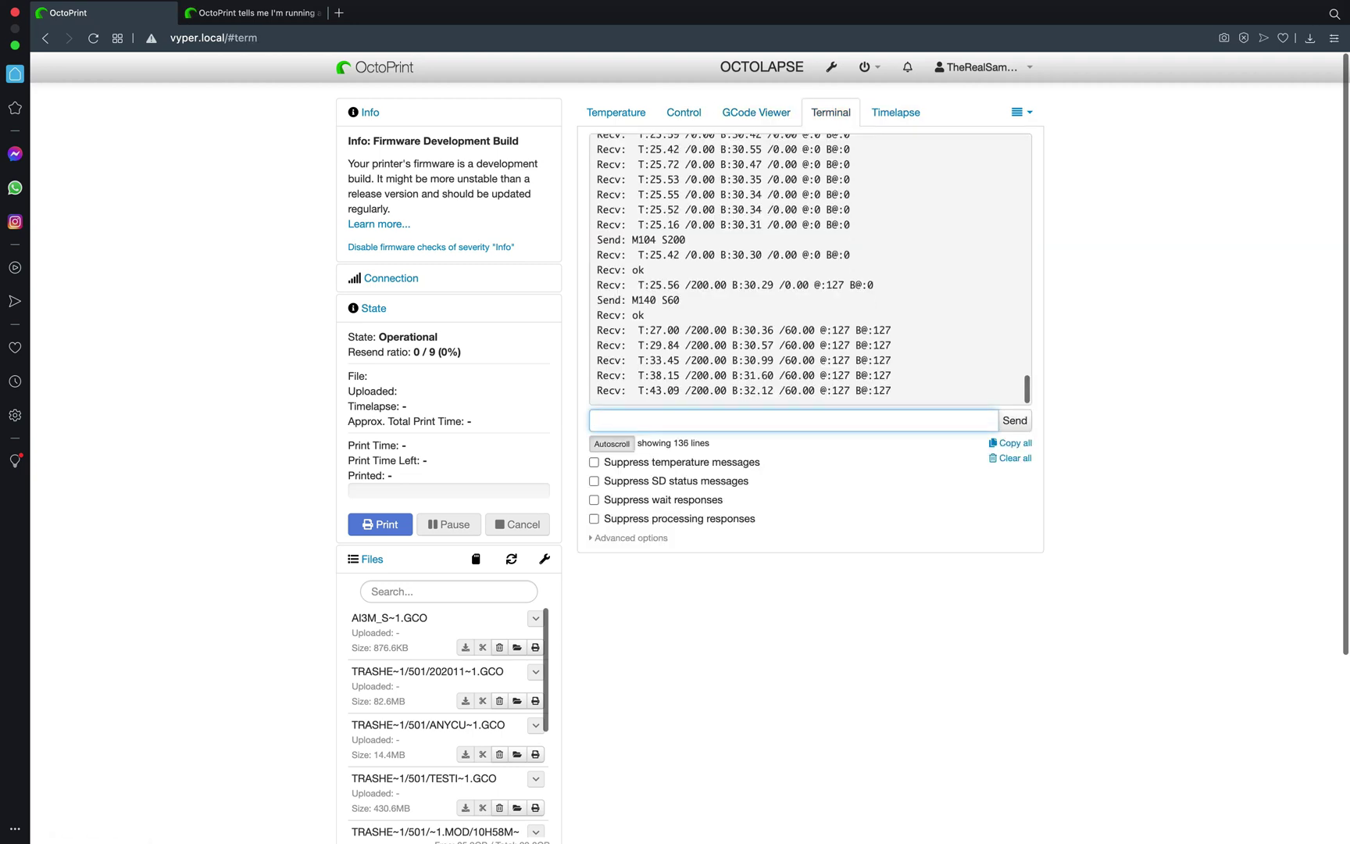
- Copy M303 E0 S200 C8 from the PID Tuning wiki and send it to the printer
{"action": "left_click", "coordinate": [807, 9]}
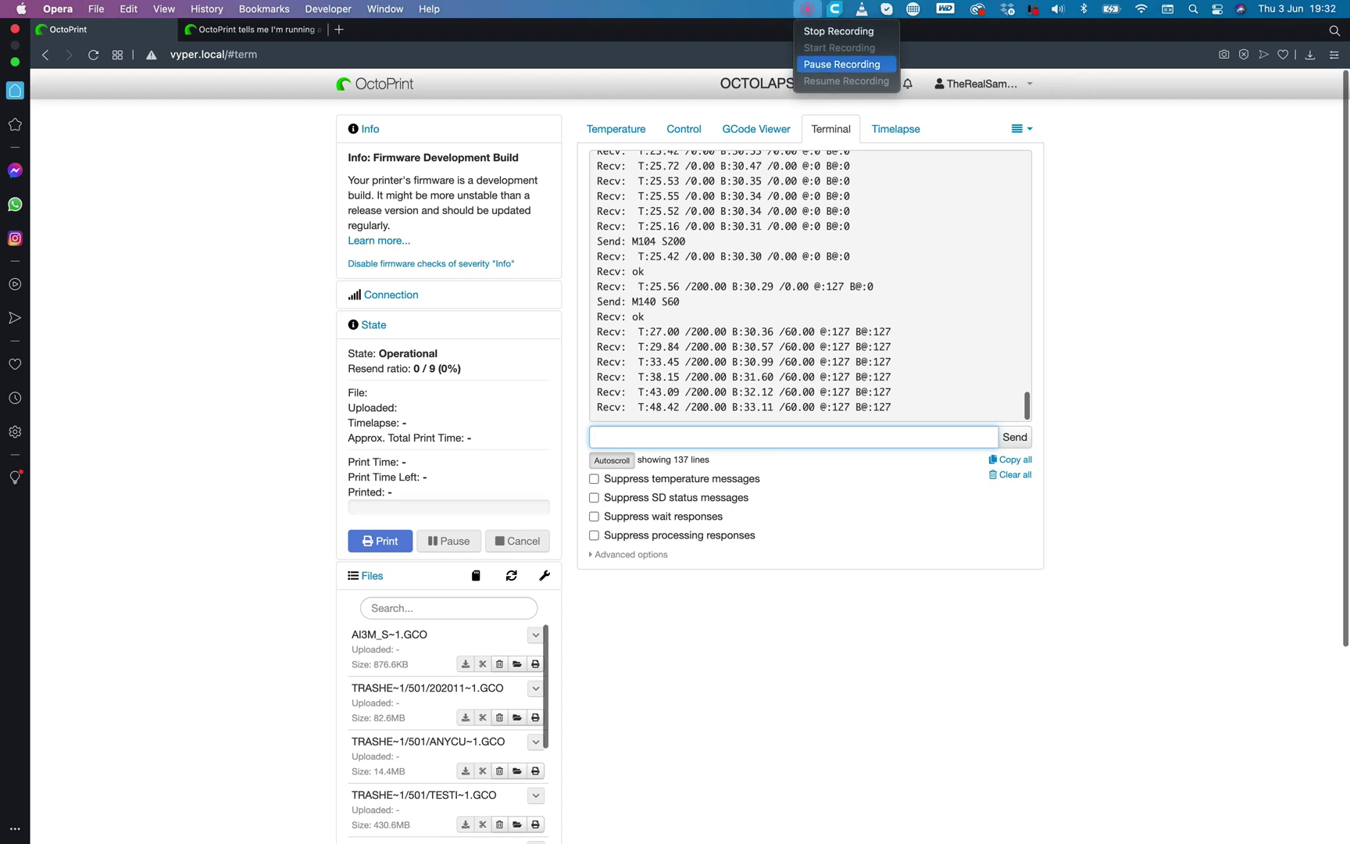
{"action": "left_click", "coordinate": [844, 63]}
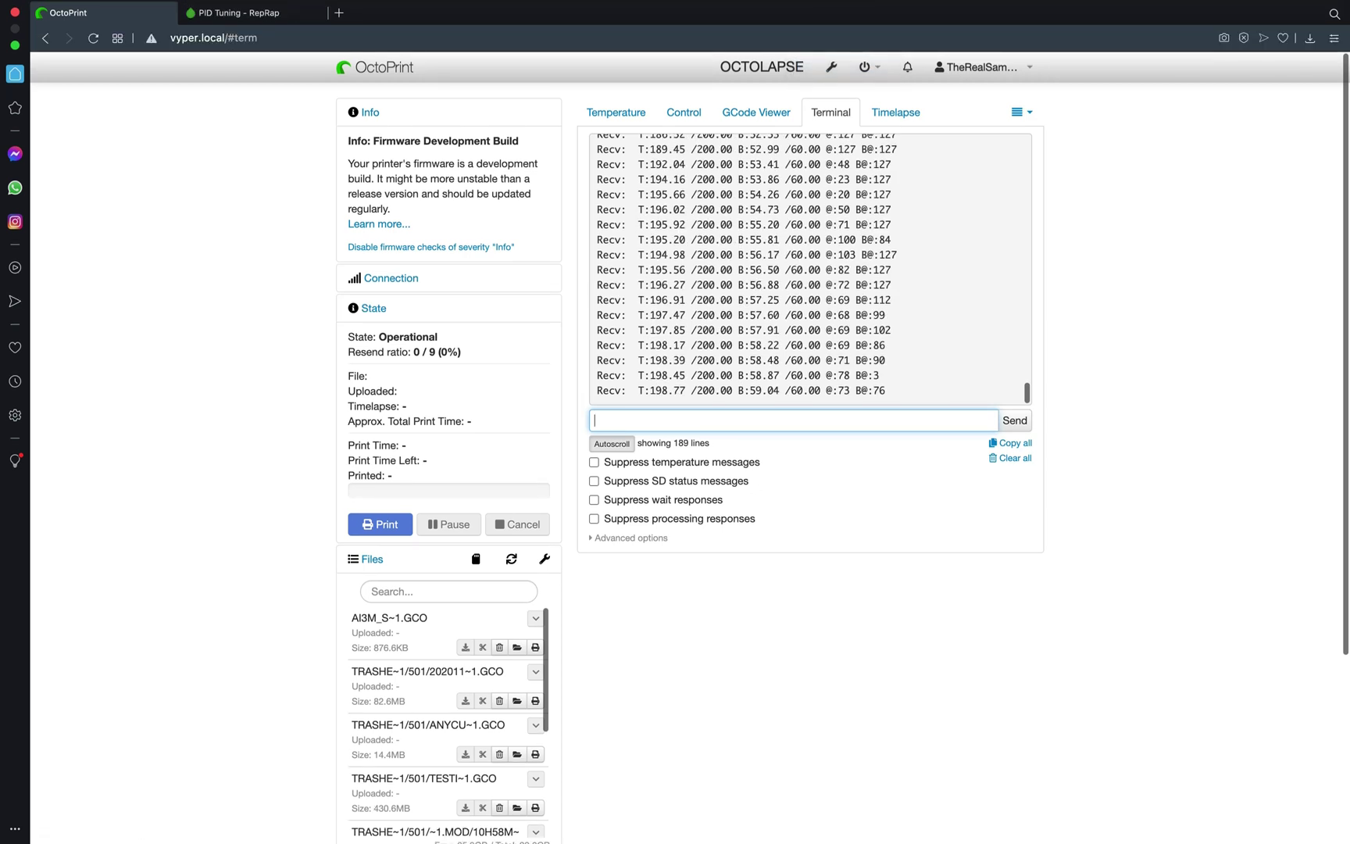
{"action": "key", "text": "ctrl+Tab"}
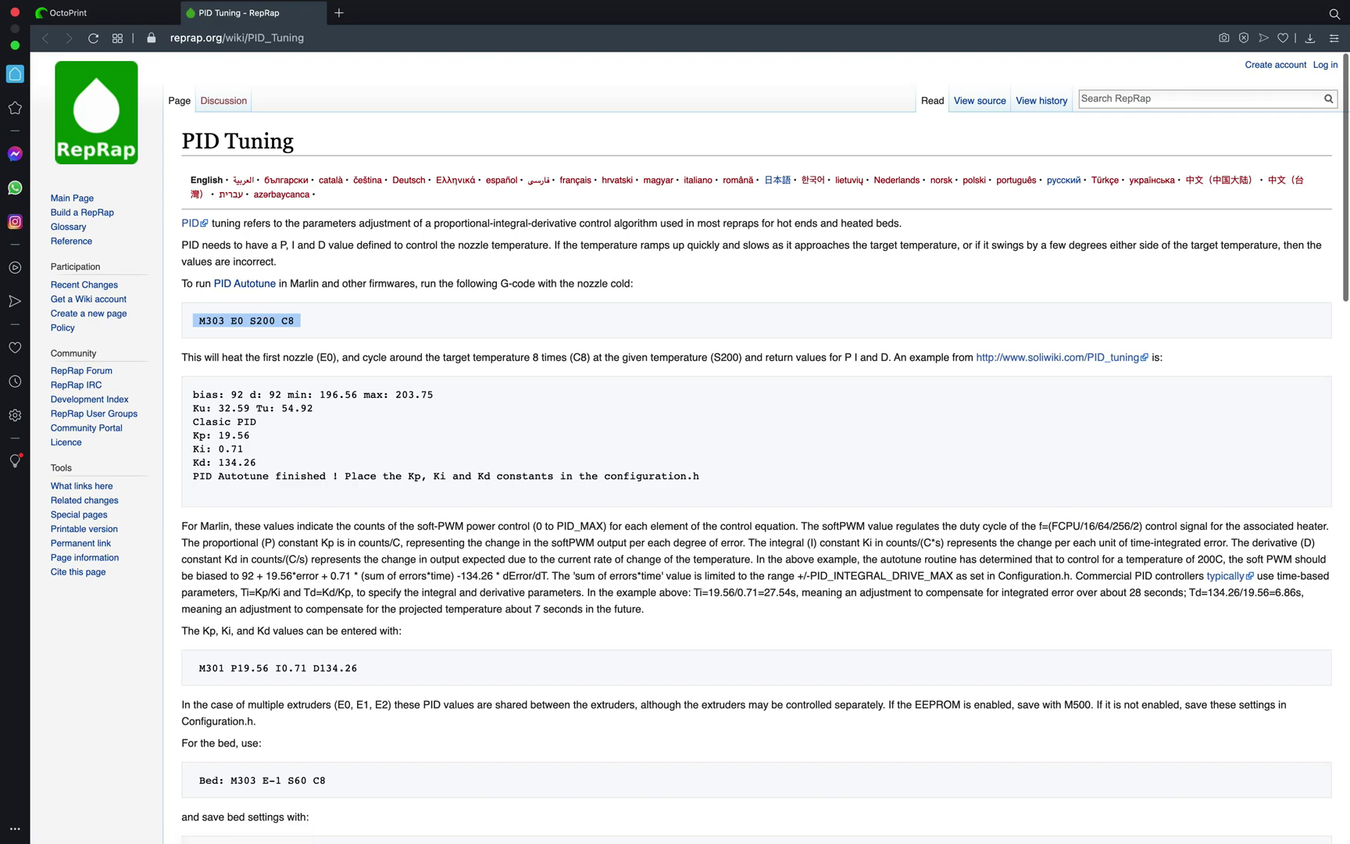
{"action": "scroll", "coordinate": [675, 422], "scroll_direction": "down", "scroll_amount": 5}
{"action": "scroll", "coordinate": [675, 423], "scroll_direction": "up", "scroll_amount": 5}
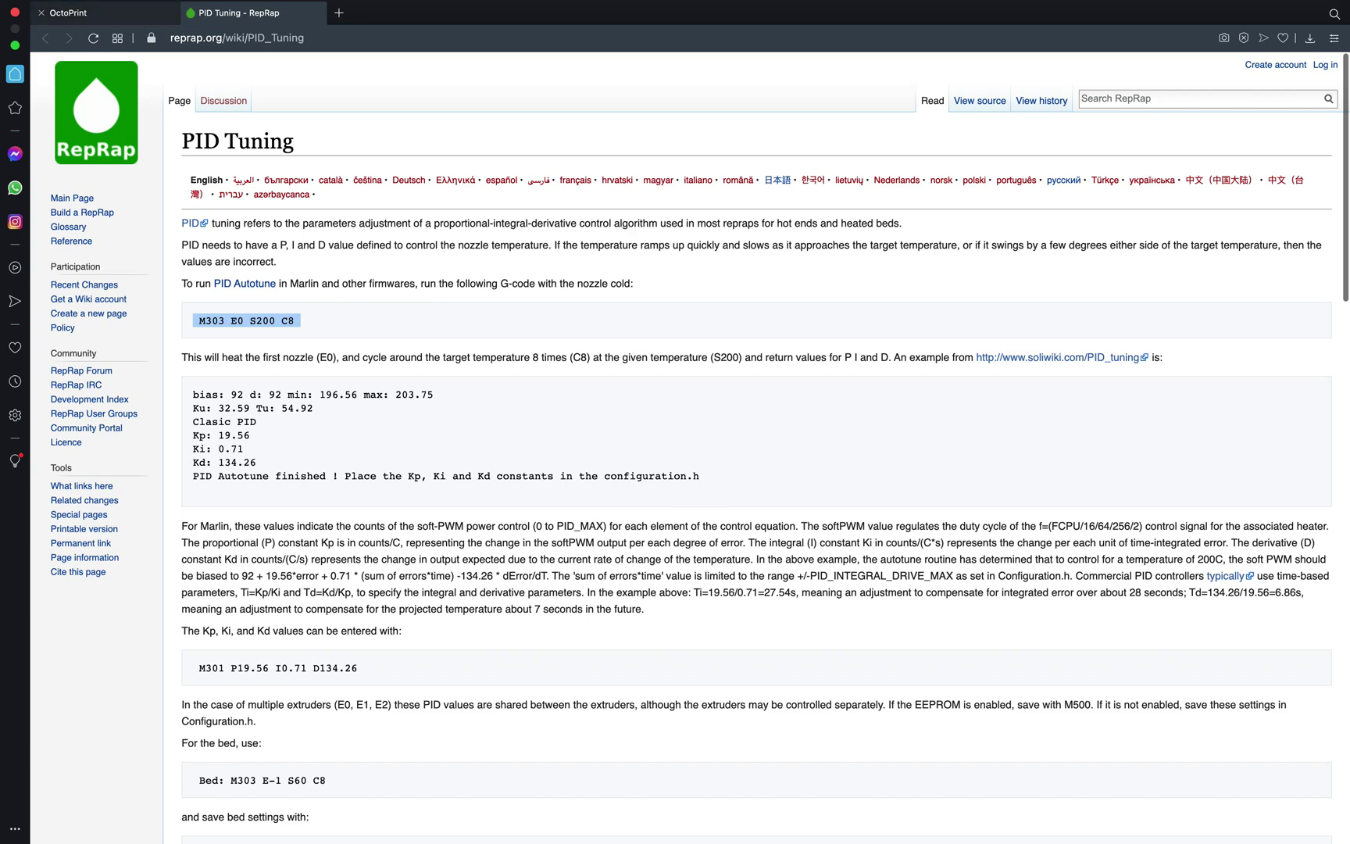
{"action": "left_click", "coordinate": [73, 12]}
{"action": "type", "text": "M303 E0 S200 C8"}
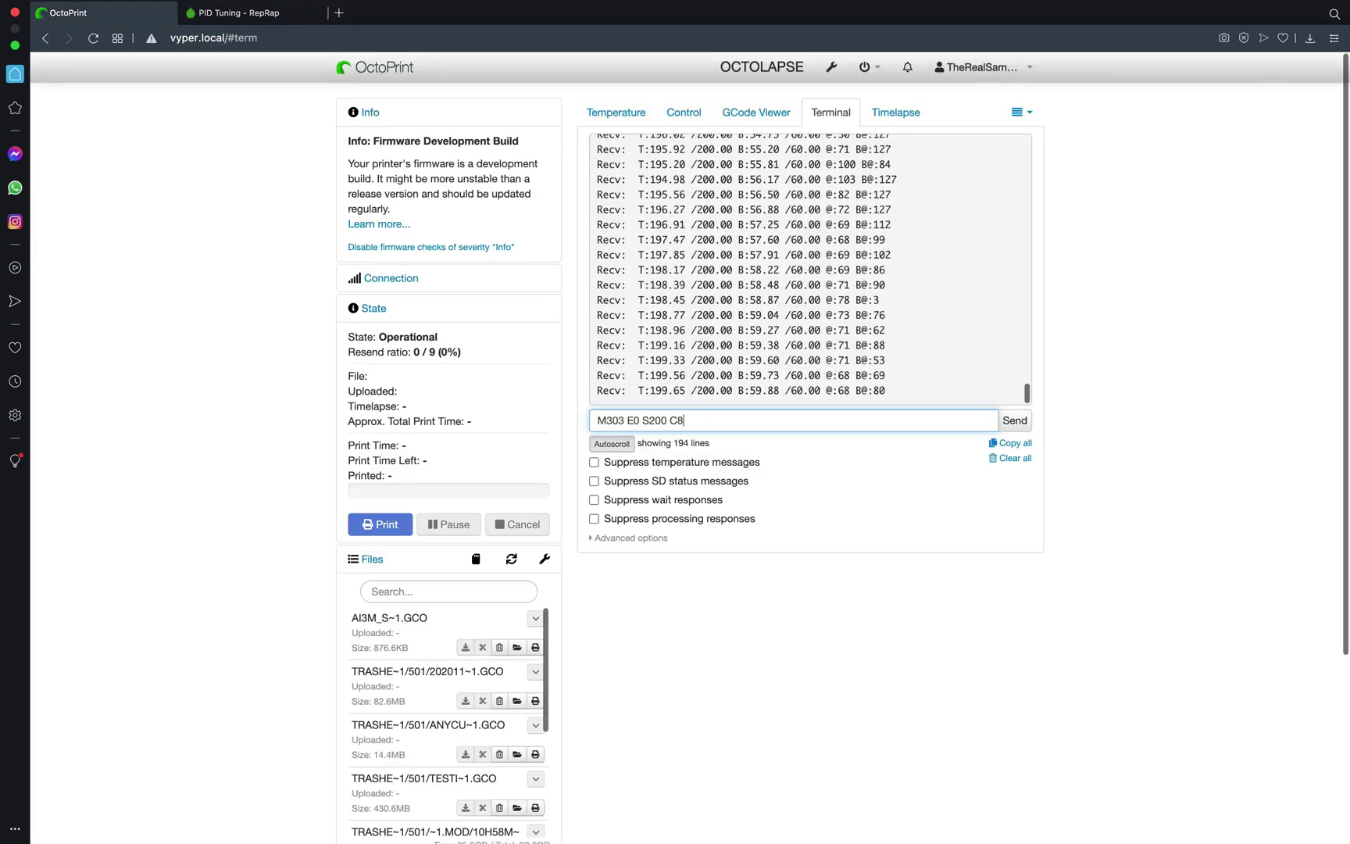
{"action": "key", "text": "Return"}
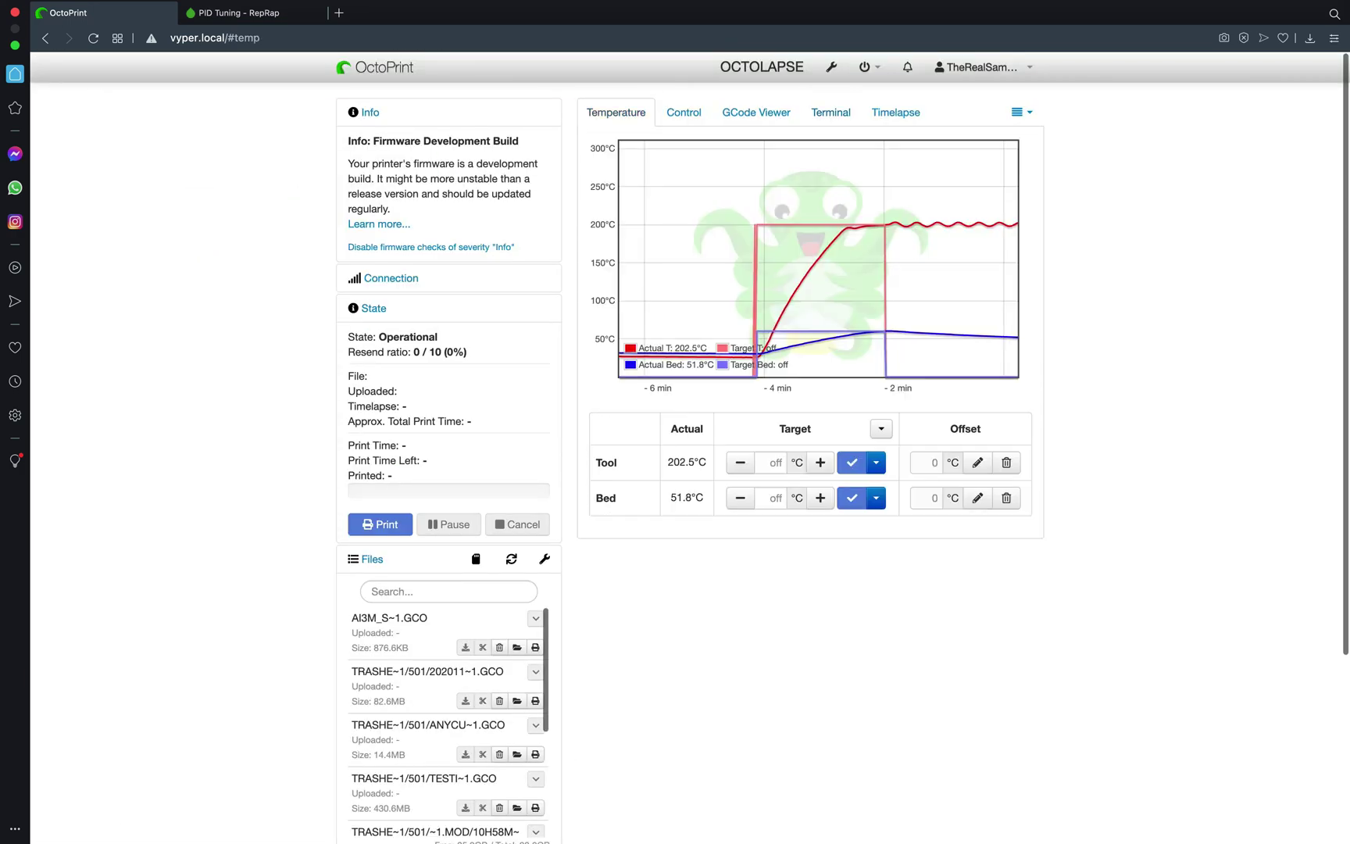
- Copy the Kp, Ki and Kd autotune results and send them to the printer
{"action": "left_click_drag", "start_coordinate": [774, 334], "coordinate": [597, 304]}
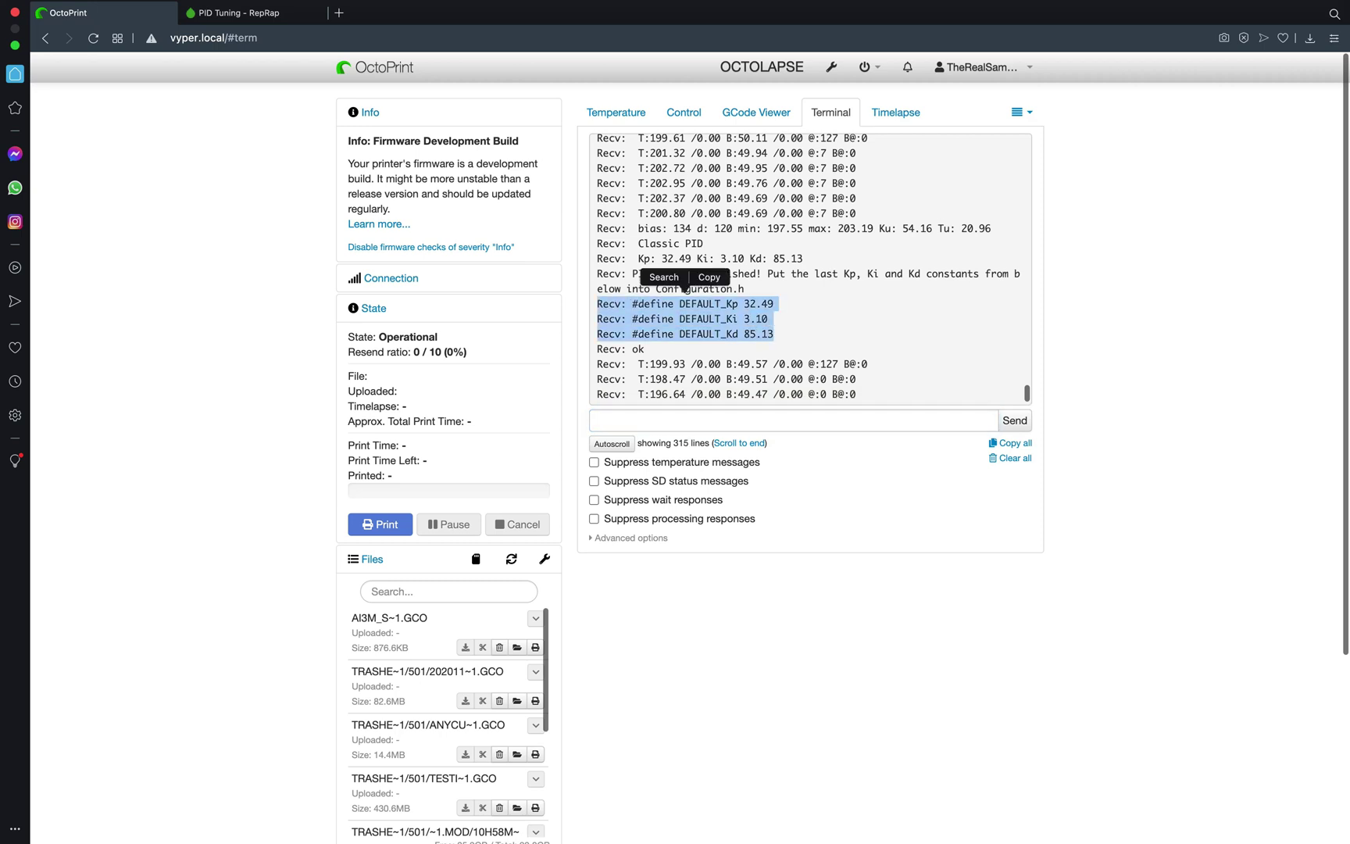
{"action": "key", "text": "super+c"}
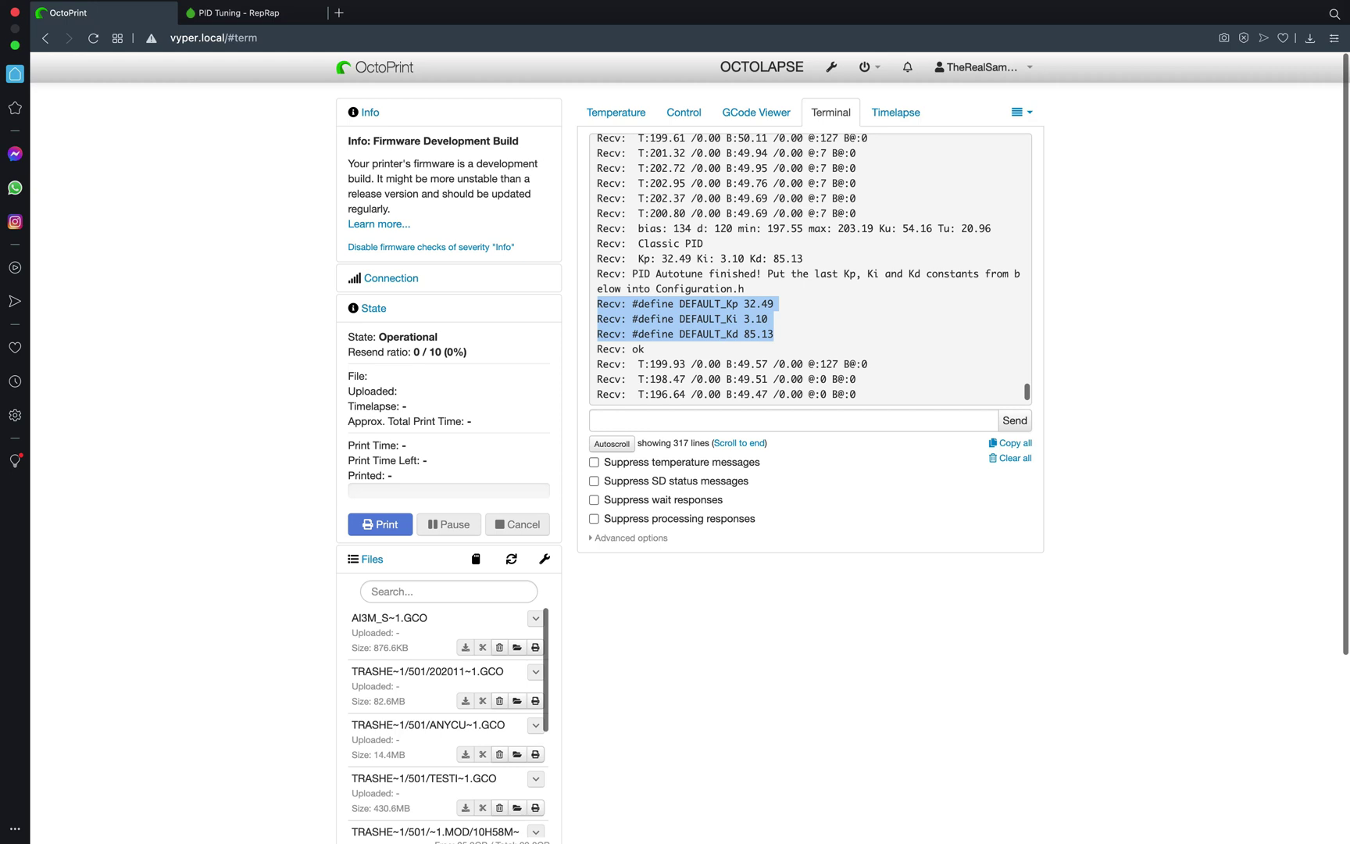
{"action": "left_click", "coordinate": [791, 419]}
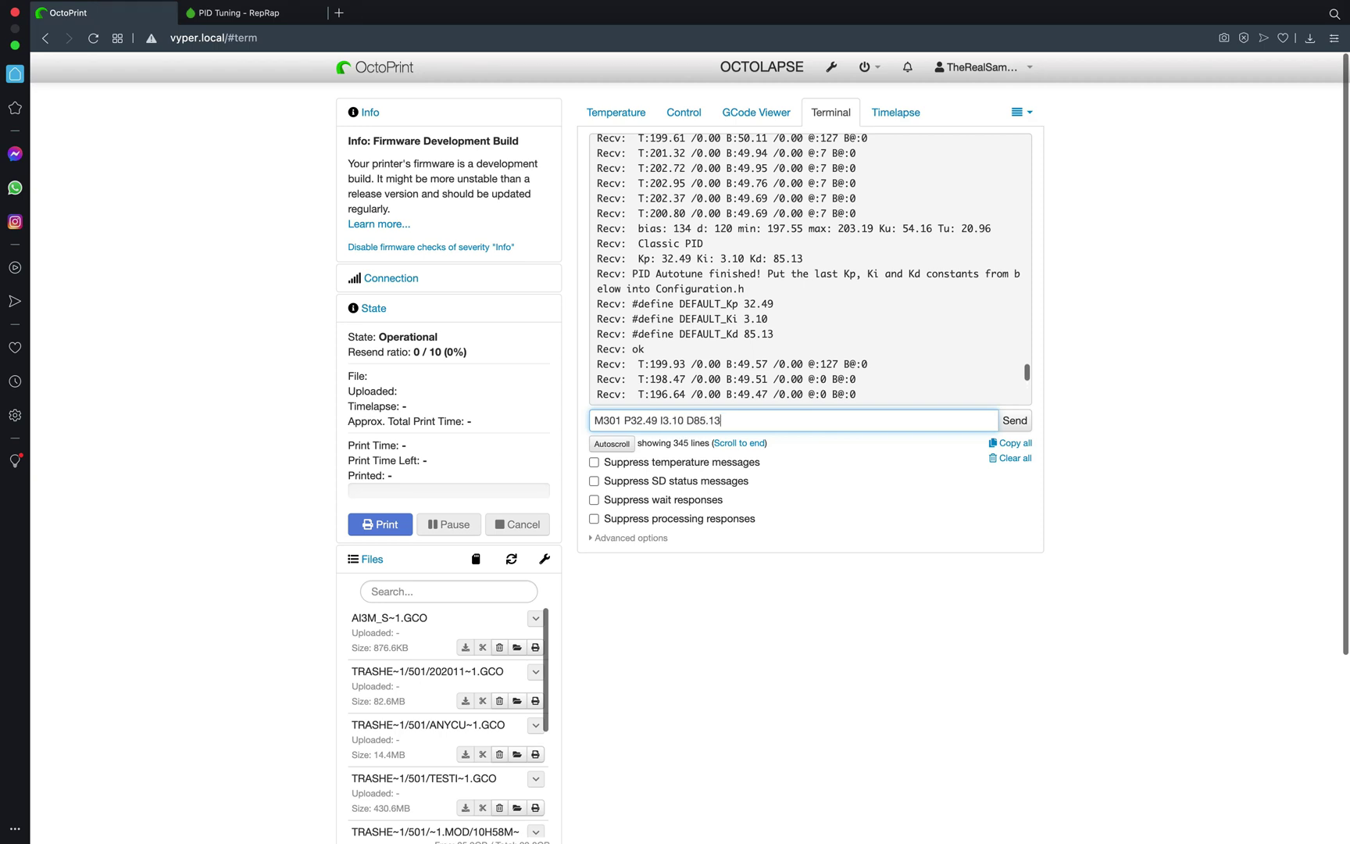
{"action": "key", "text": "Return"}
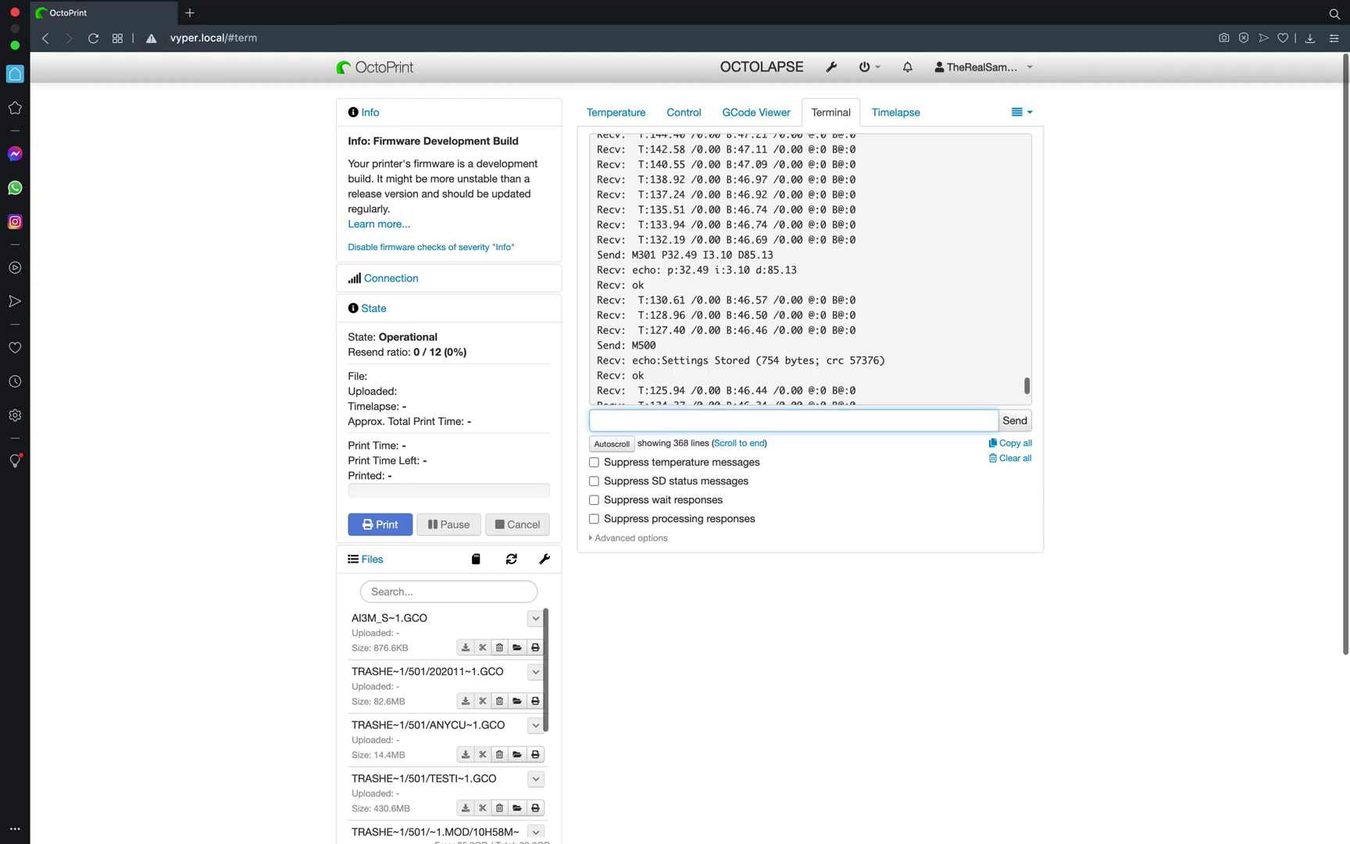
- Set the hotend target to 200 °C, view the webcam, and return to the temperature graph
{"action": "left_click", "coordinate": [616, 112]}
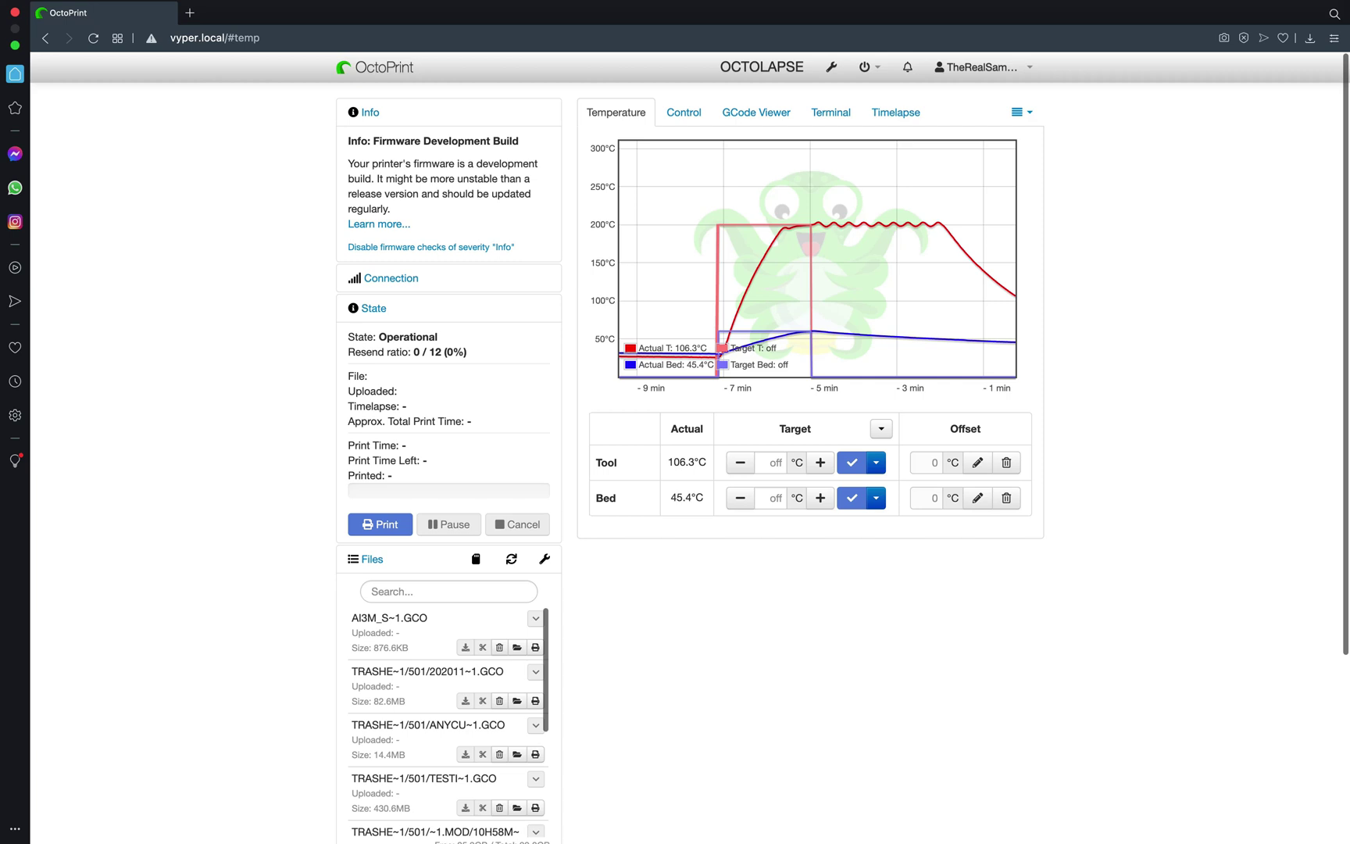
{"action": "left_click", "coordinate": [773, 463]}
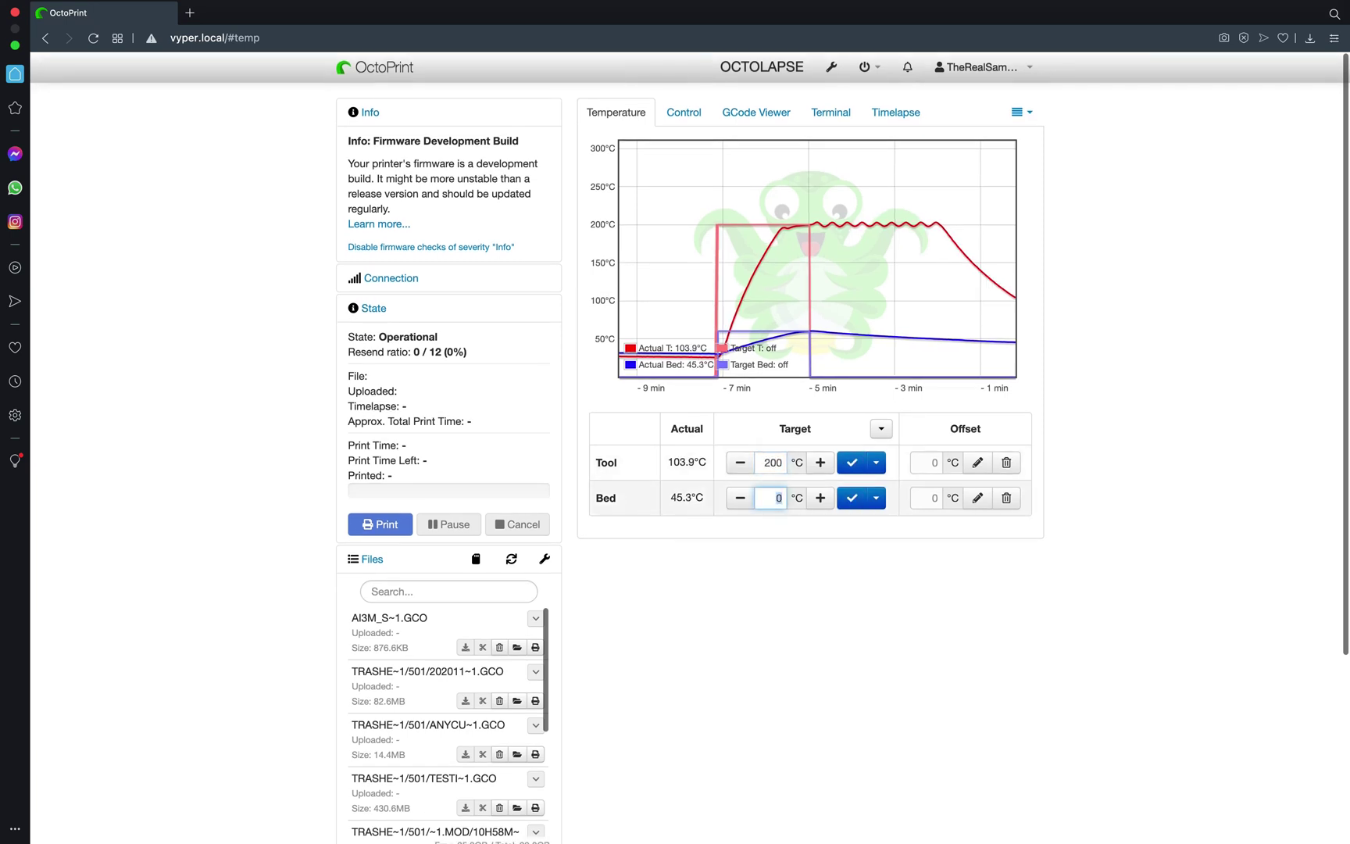
{"action": "left_click", "coordinate": [851, 462]}
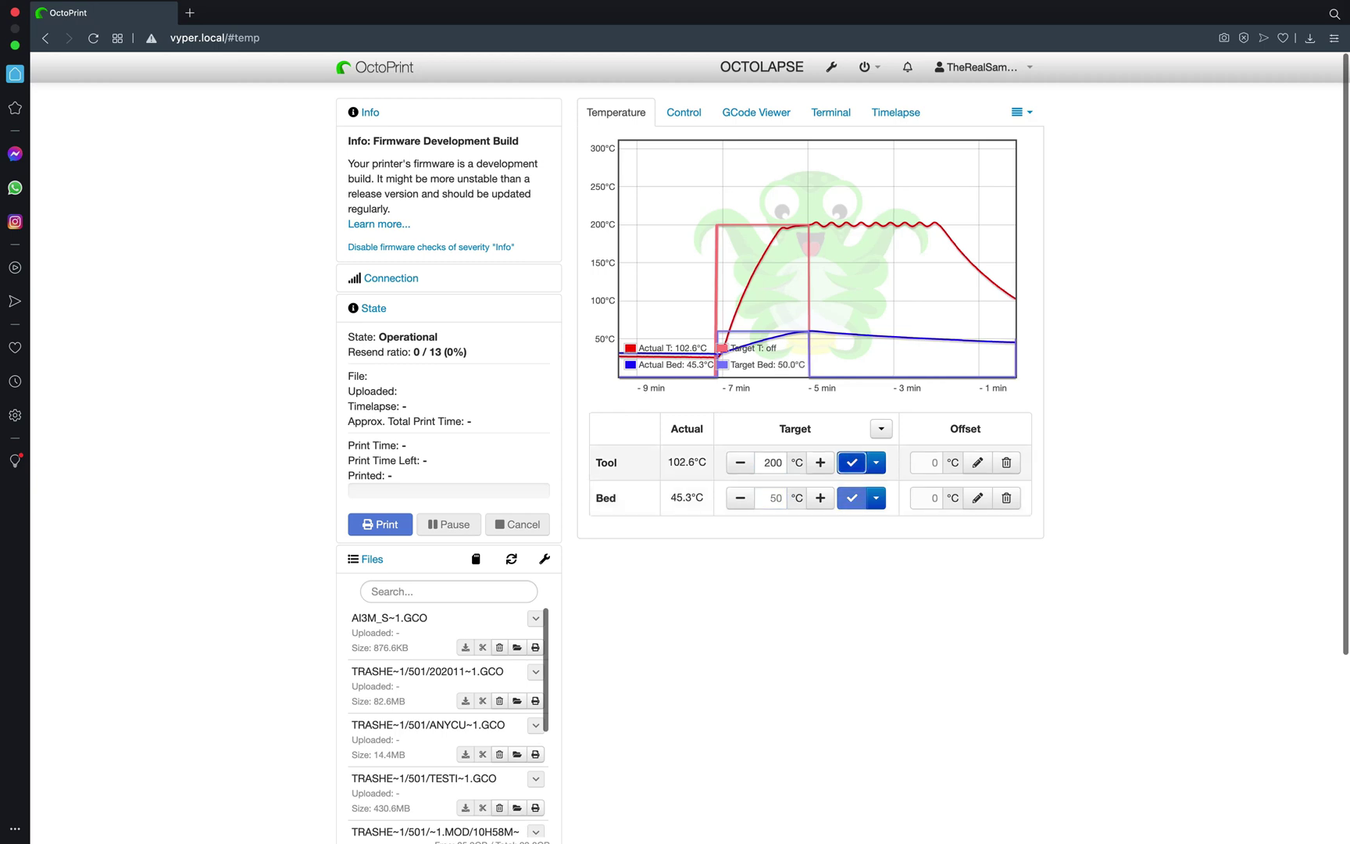
{"action": "left_click", "coordinate": [683, 113]}
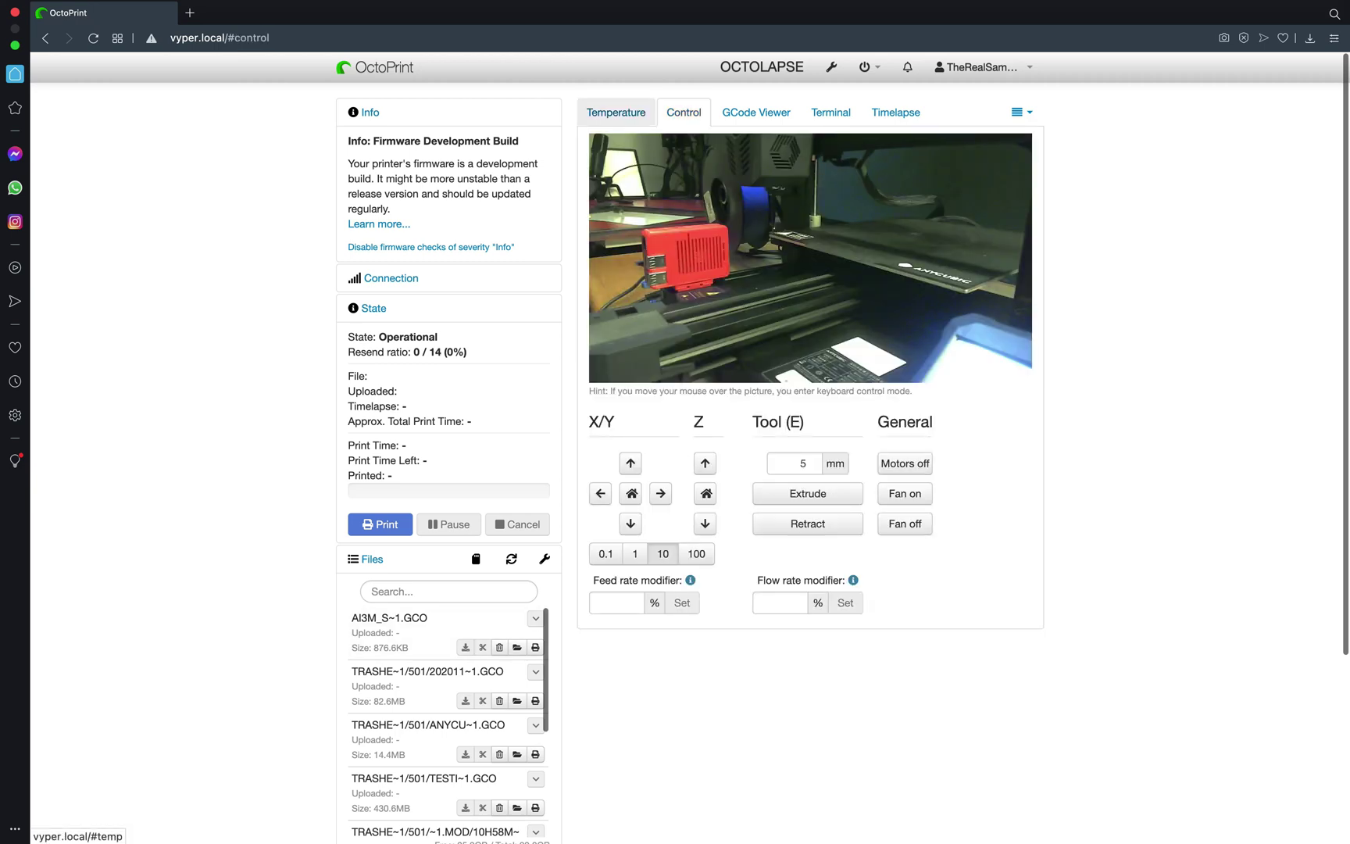
{"action": "left_click", "coordinate": [616, 111]}
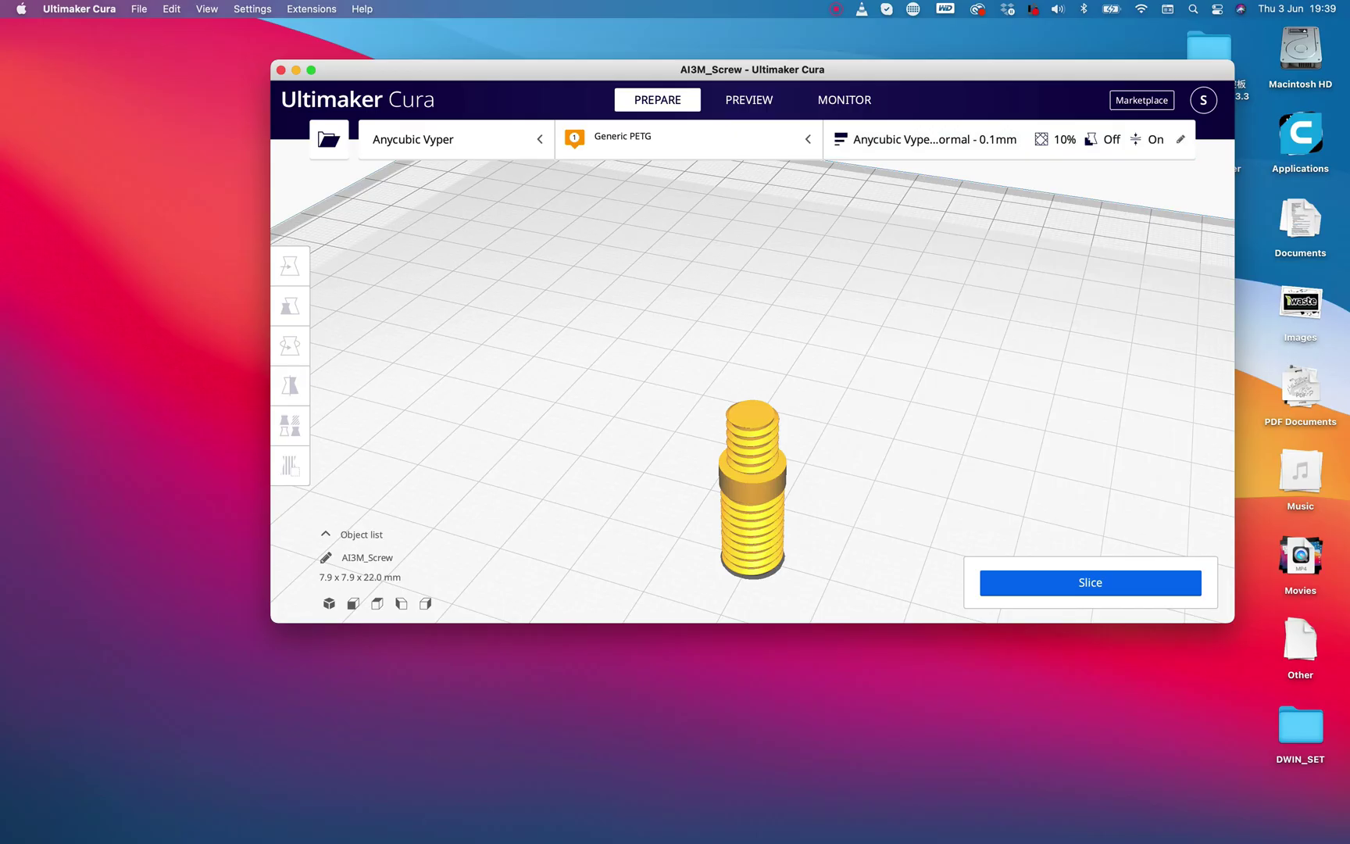
- Set Wall Line Count to 5 and slice the screw model
{"action": "left_click", "coordinate": [1097, 418]}
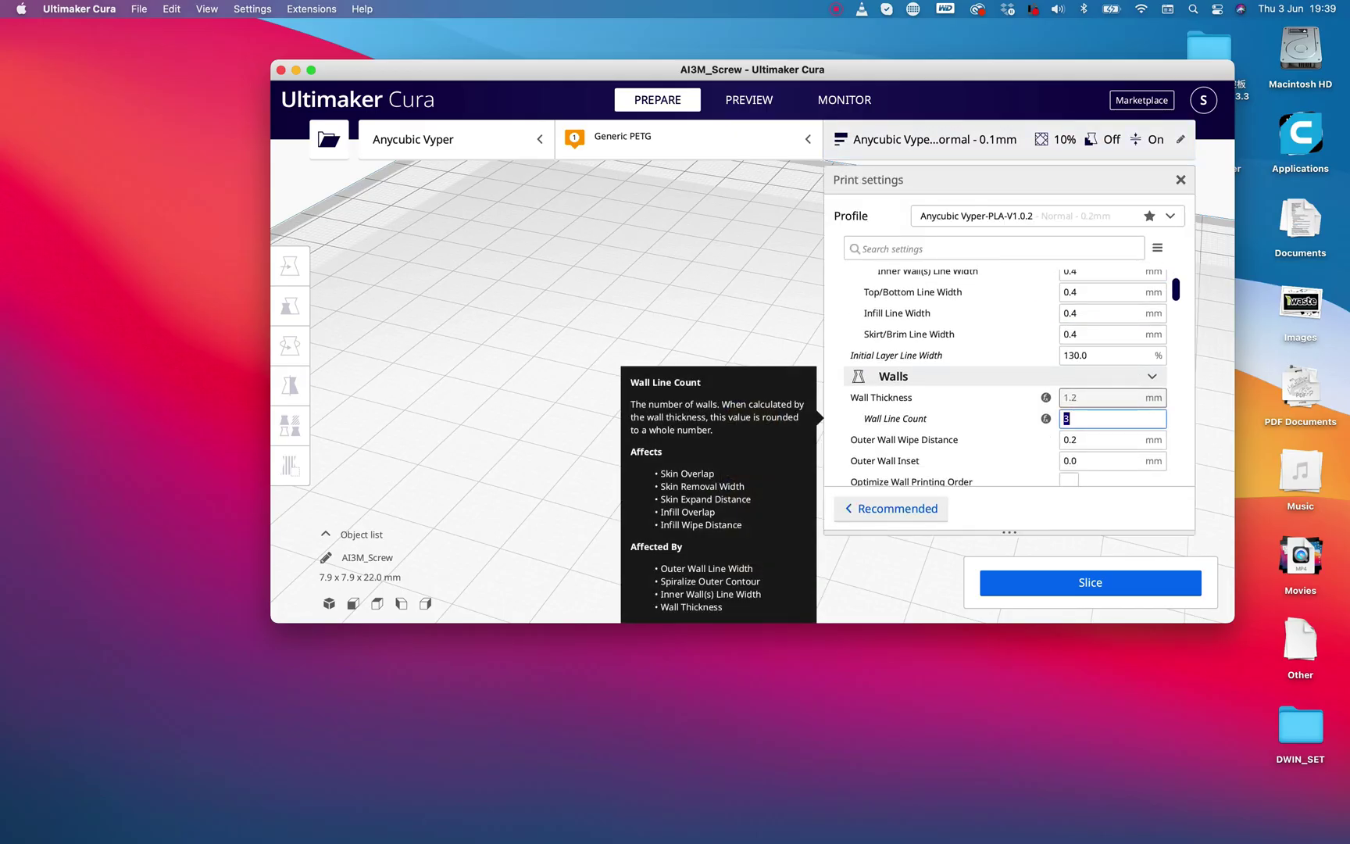
{"action": "scroll", "coordinate": [1009, 378], "scroll_direction": "down", "scroll_amount": 3}
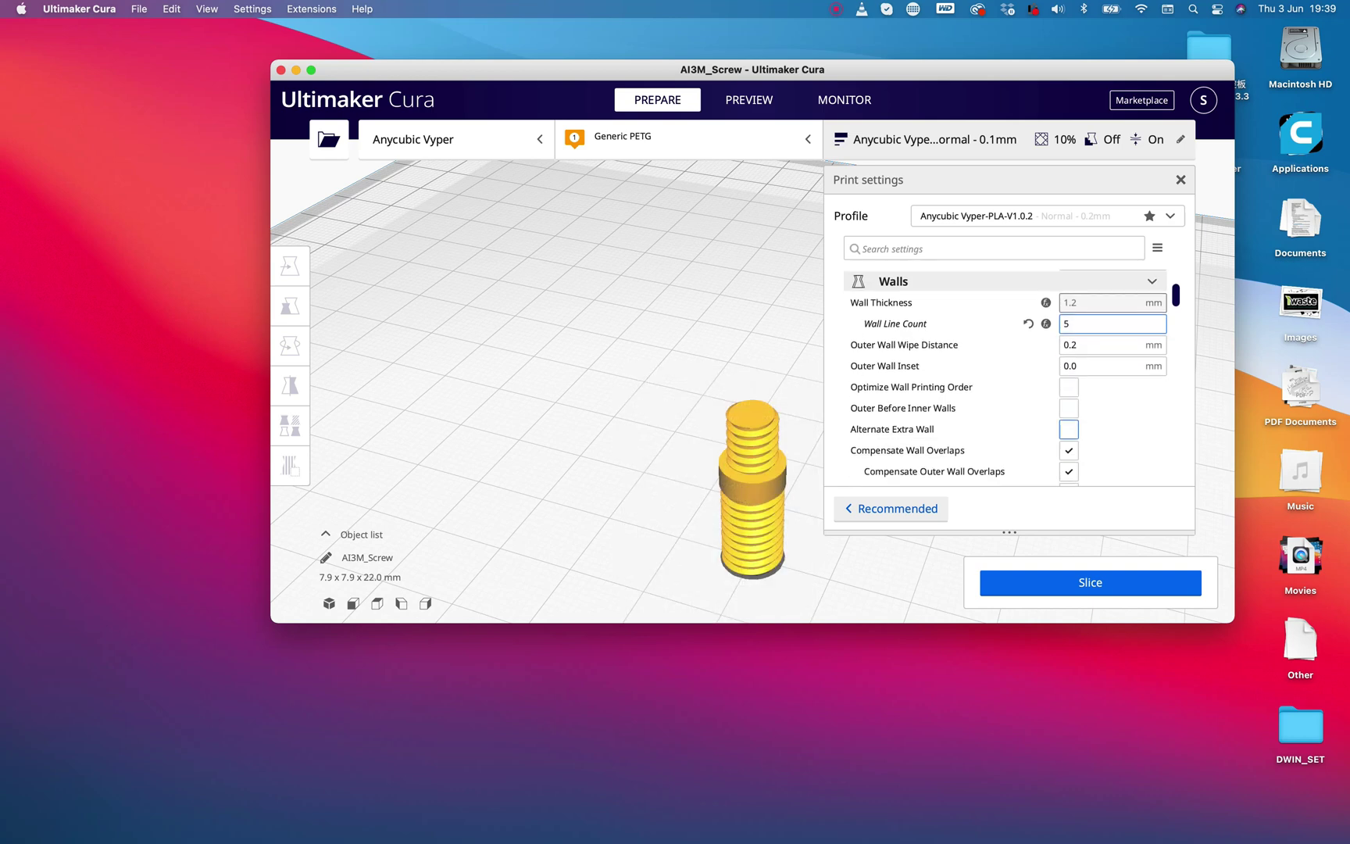
{"action": "scroll", "coordinate": [1009, 377], "scroll_direction": "down", "scroll_amount": 2}
{"action": "scroll", "coordinate": [1009, 378], "scroll_direction": "up", "scroll_amount": 5}
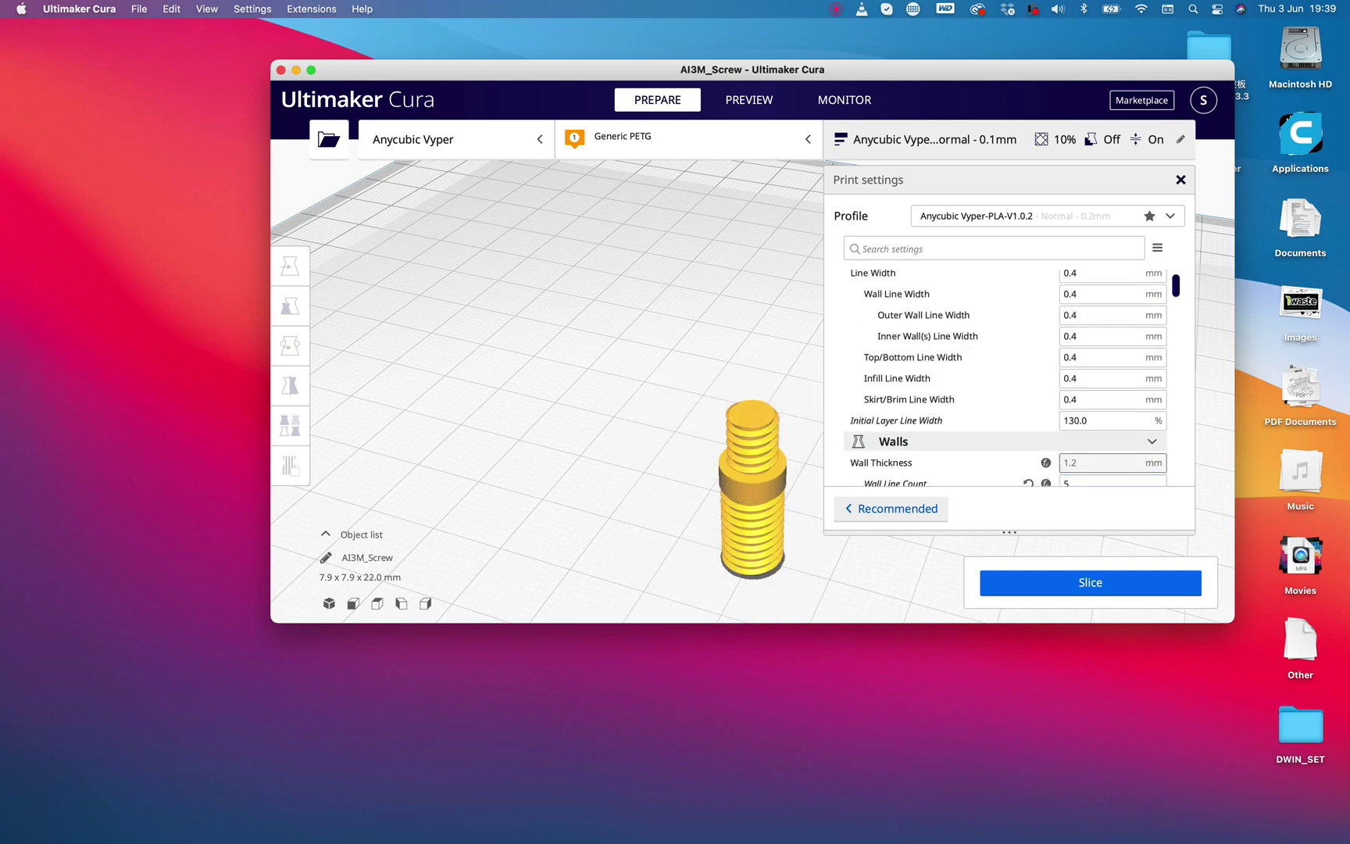
{"action": "key", "text": "Escape"}
{"action": "key", "text": "ctrl+p"}
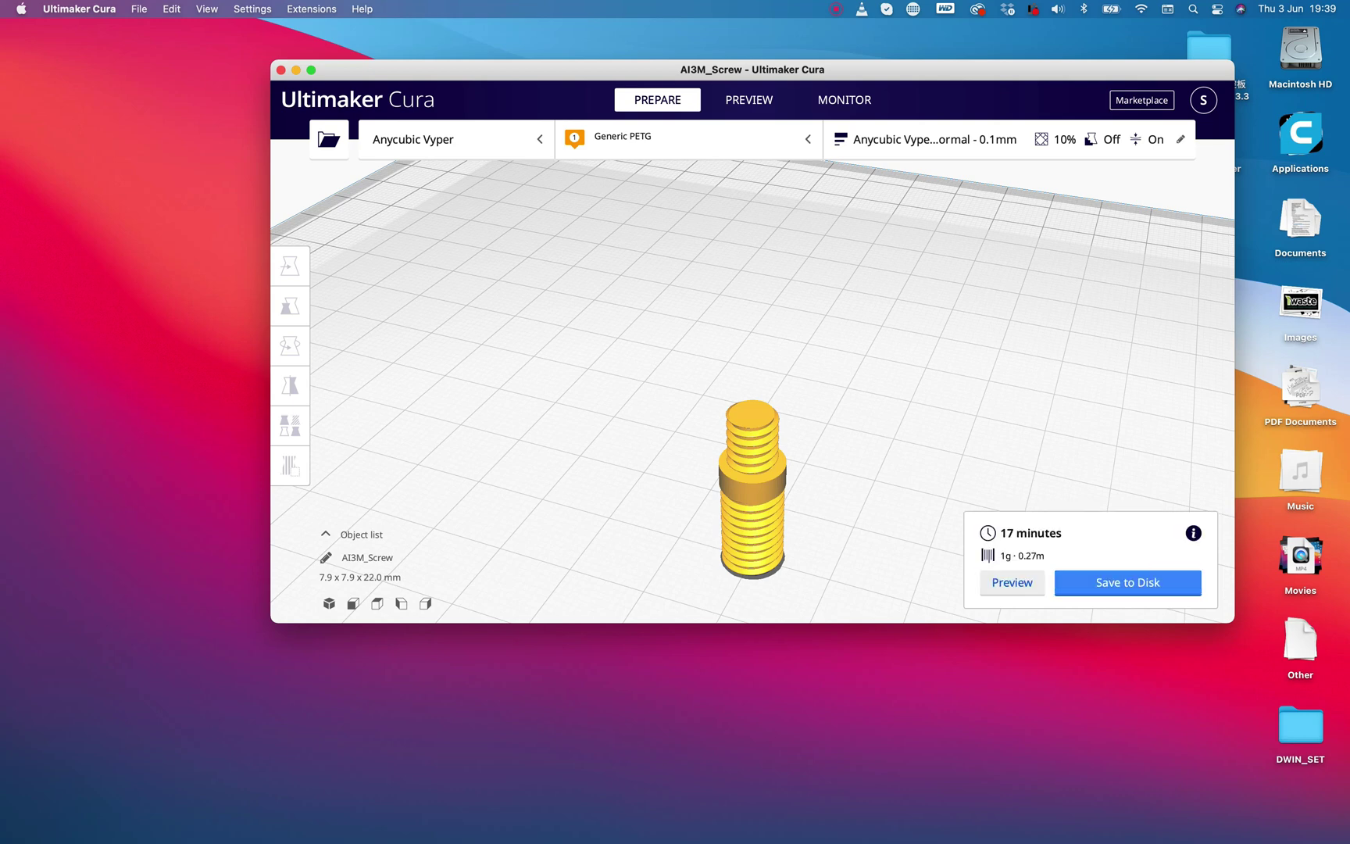
- Save the sliced G-code to disk as AI3M_Screw.gcode
{"action": "key", "text": "ctrl+p"}
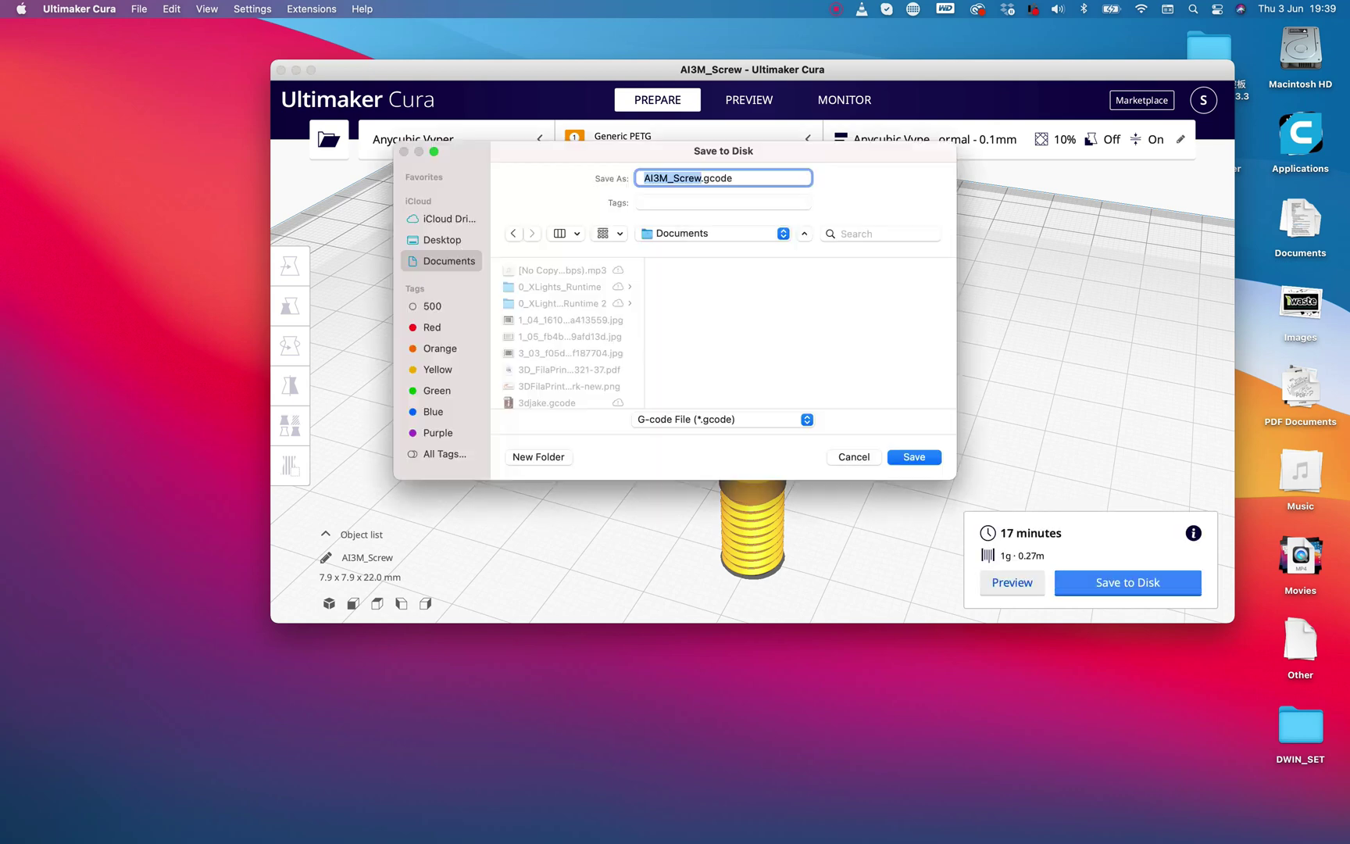
{"action": "right_click", "coordinate": [701, 177]}
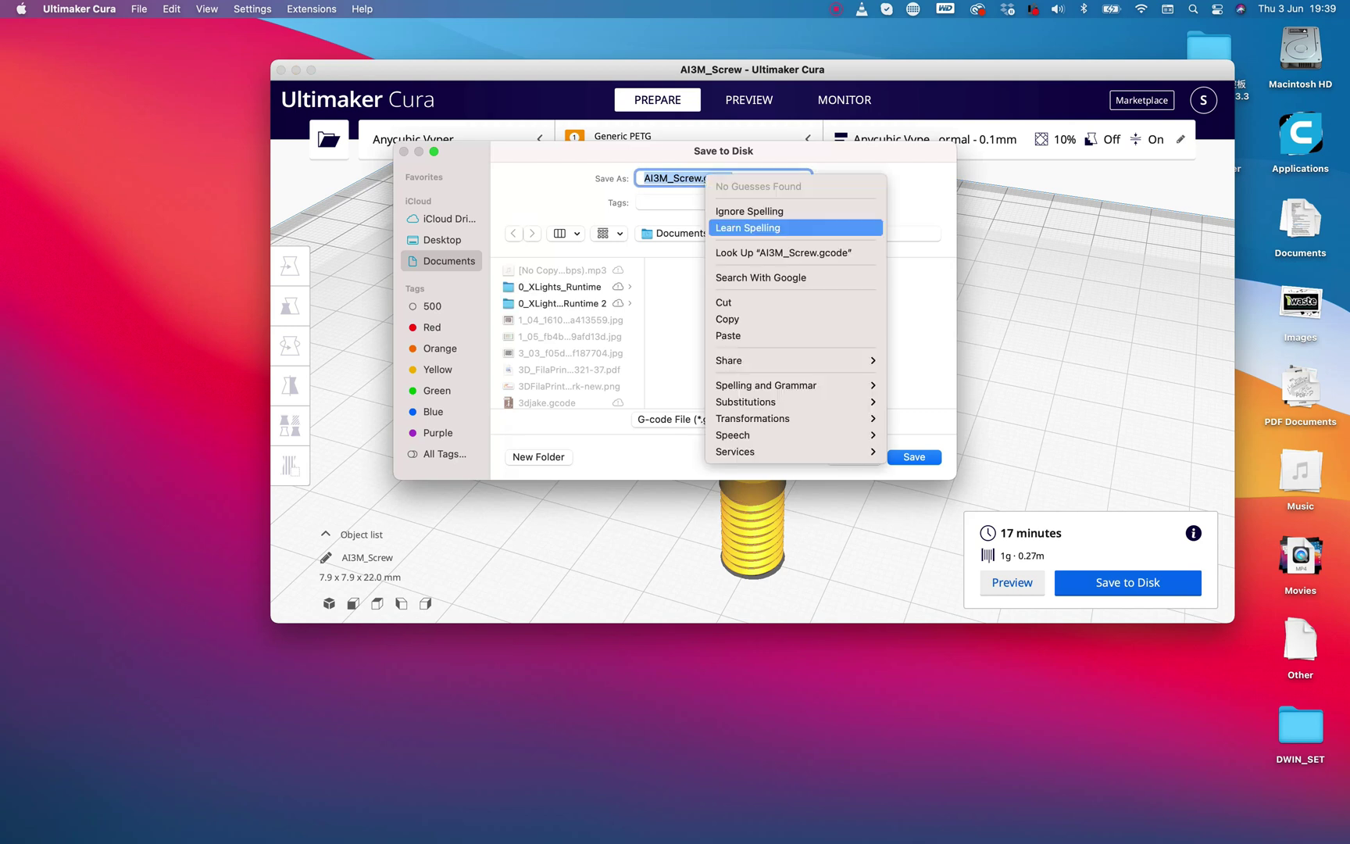
{"action": "left_click", "coordinate": [754, 317]}
{"action": "key", "text": "Return"}
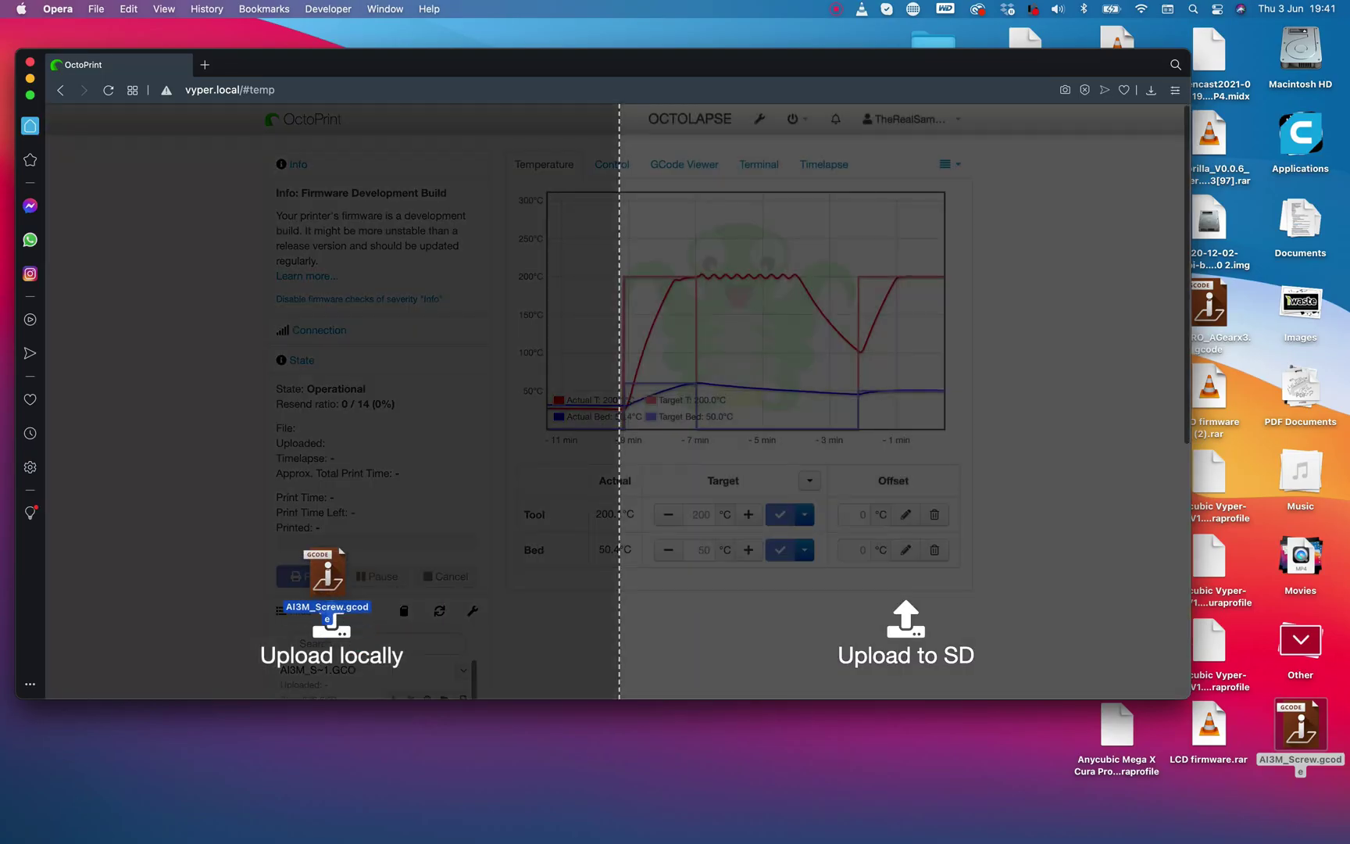
- Upload AI3M_Screw.gcode locally and set Octolapse stabilization to Animated - Orbit
{"action": "left_click_drag", "start_coordinate": [453, 600], "coordinate": [310, 564]}
{"action": "scroll", "coordinate": [617, 401], "scroll_direction": "down", "scroll_amount": 4}
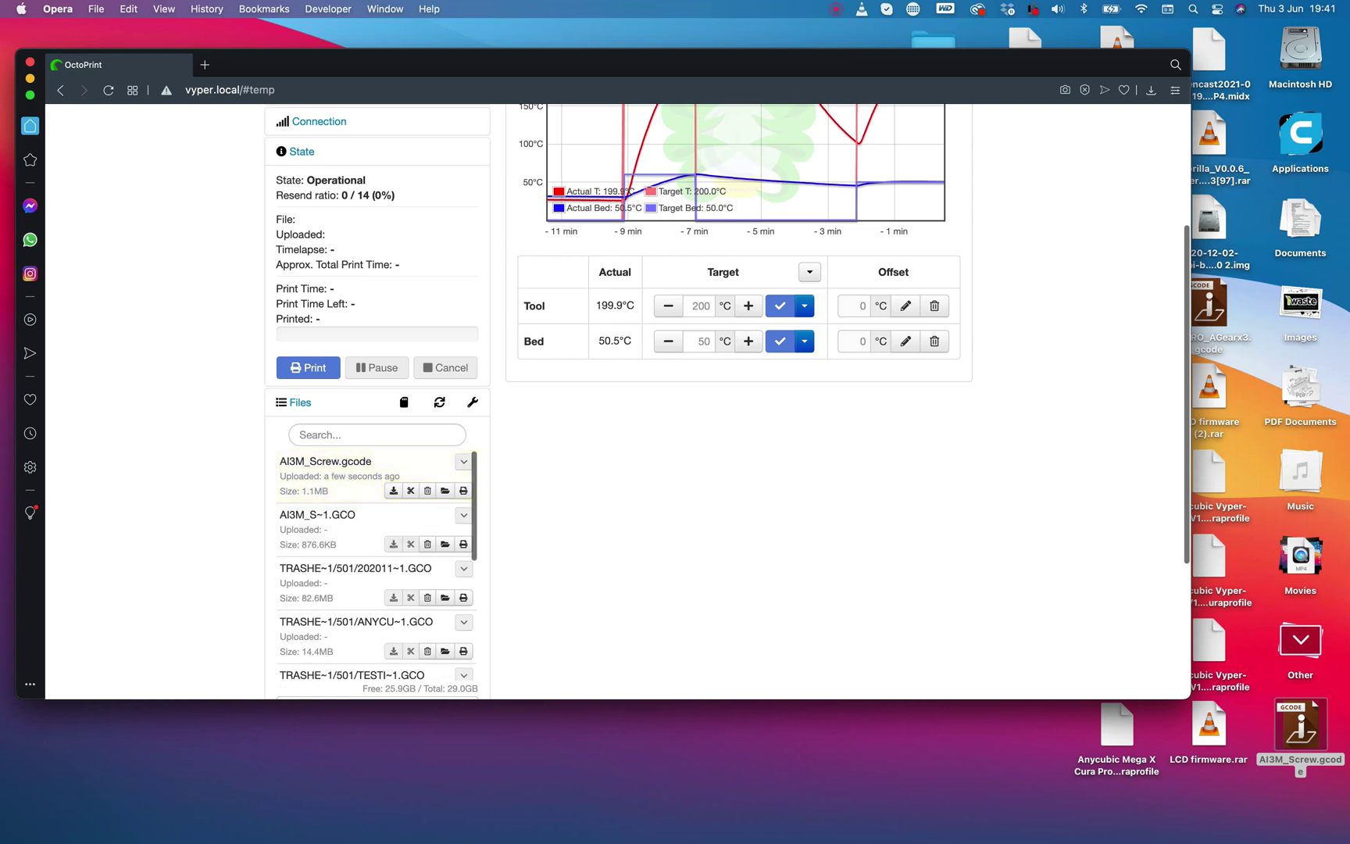
{"action": "scroll", "coordinate": [618, 401], "scroll_direction": "up", "scroll_amount": 4}
{"action": "left_click", "coordinate": [950, 165]}
{"action": "left_click", "coordinate": [891, 214]}
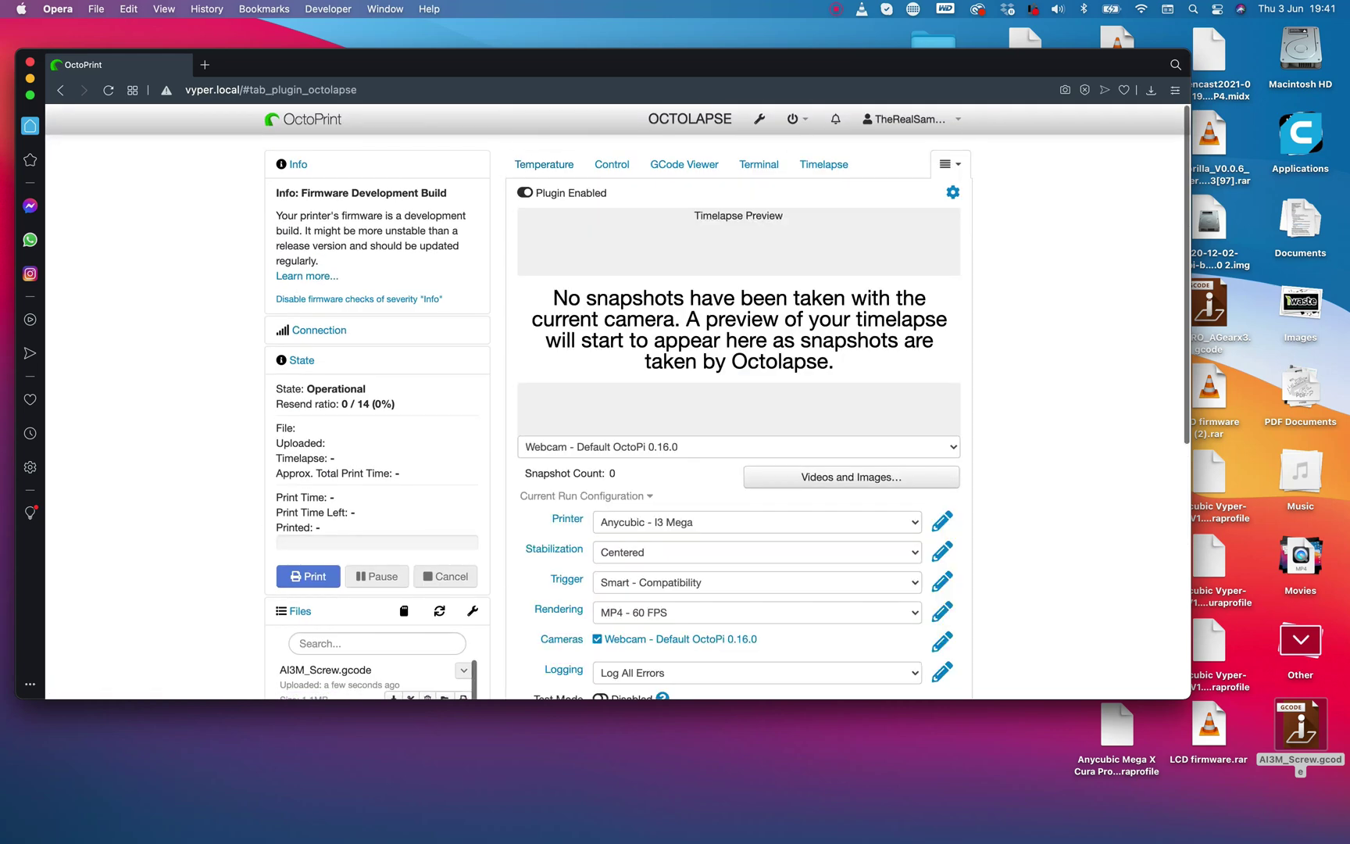
{"action": "scroll", "coordinate": [891, 215], "scroll_direction": "down", "scroll_amount": 2}
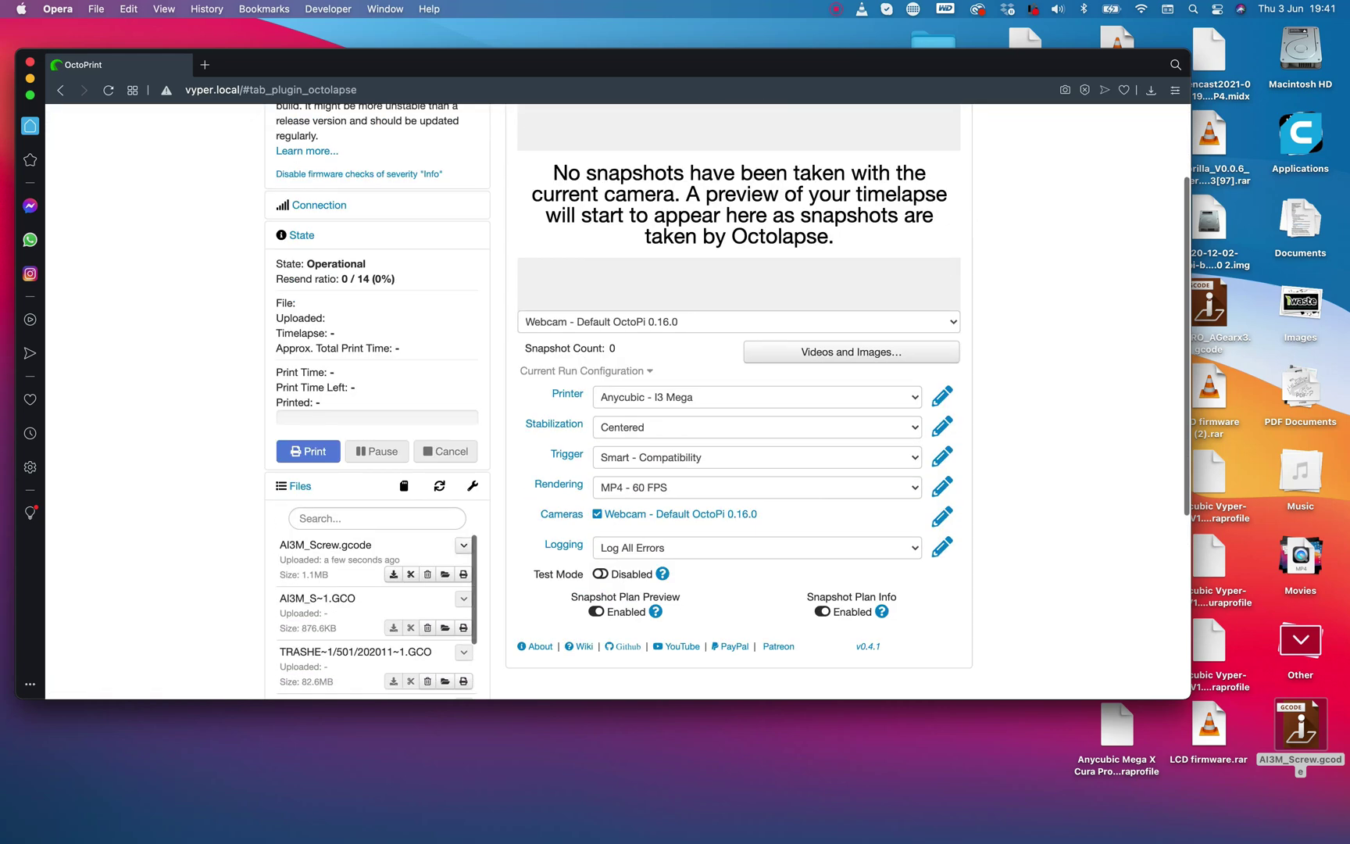
{"action": "left_click", "coordinate": [757, 426]}
{"action": "left_click", "coordinate": [643, 302]}
{"action": "left_click", "coordinate": [758, 457]}
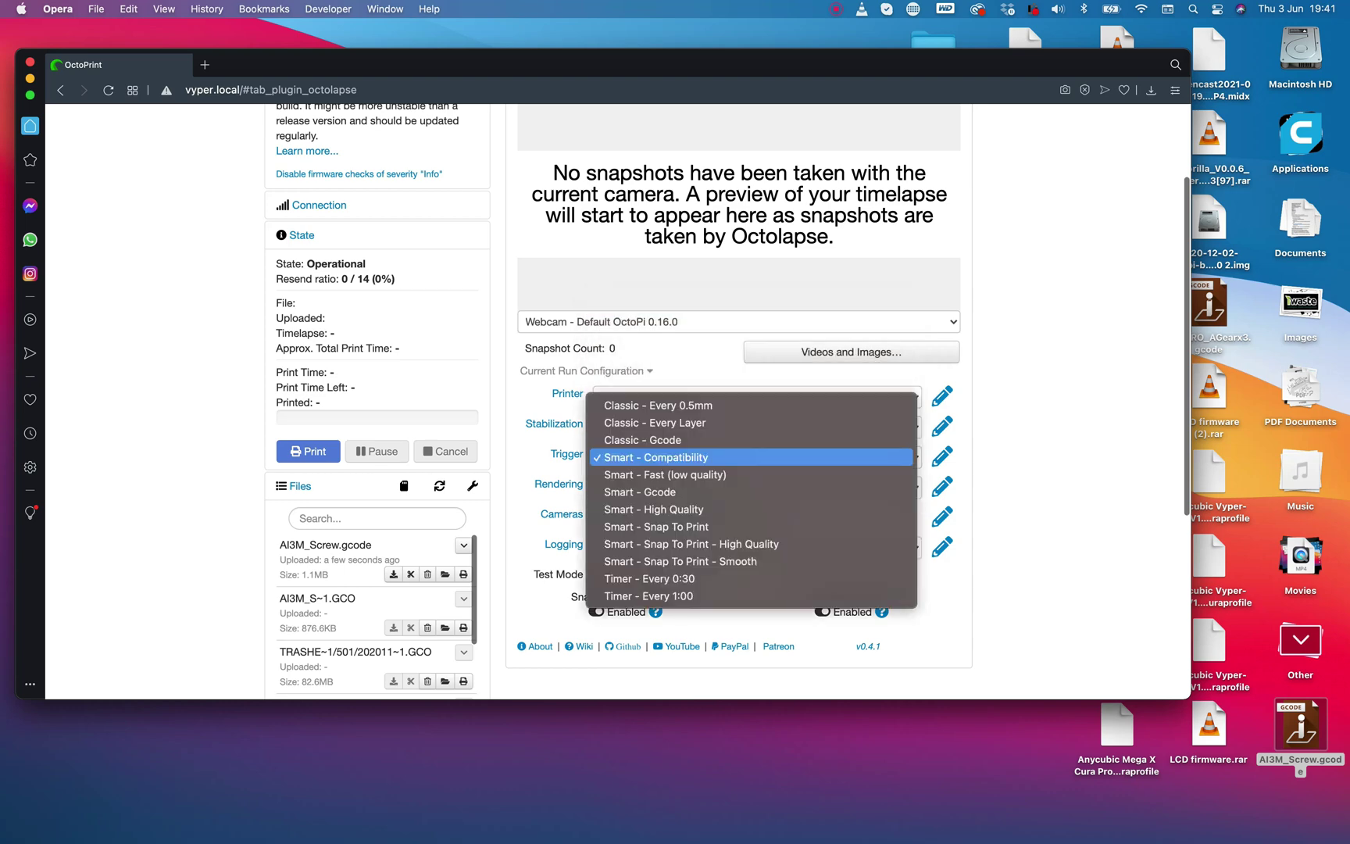
{"action": "key", "text": "Escape"}
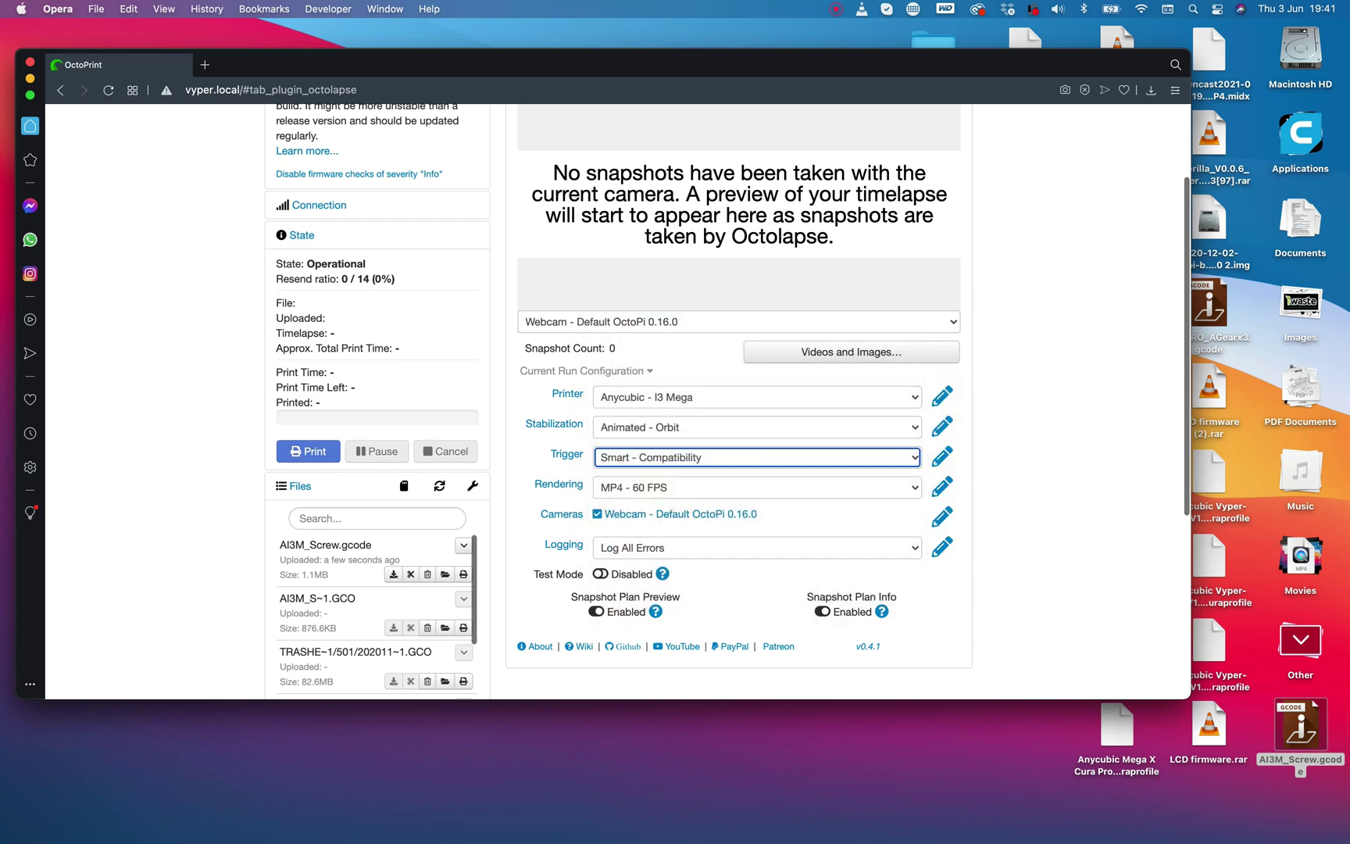
{"action": "scroll", "coordinate": [728, 402], "scroll_direction": "down", "scroll_amount": 2}
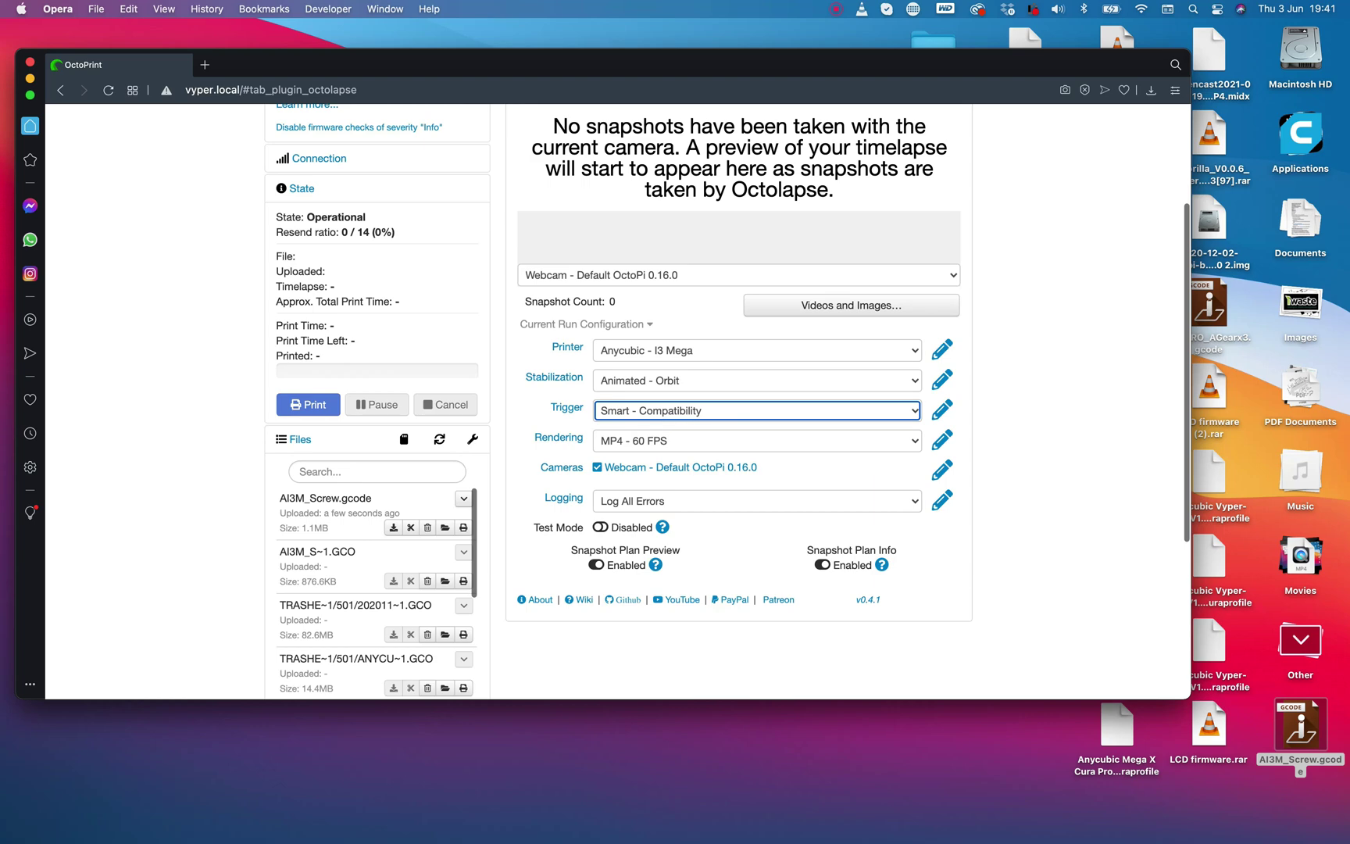
{"action": "scroll", "coordinate": [727, 403], "scroll_direction": "up", "scroll_amount": 4}
{"action": "left_click", "coordinate": [545, 164]}
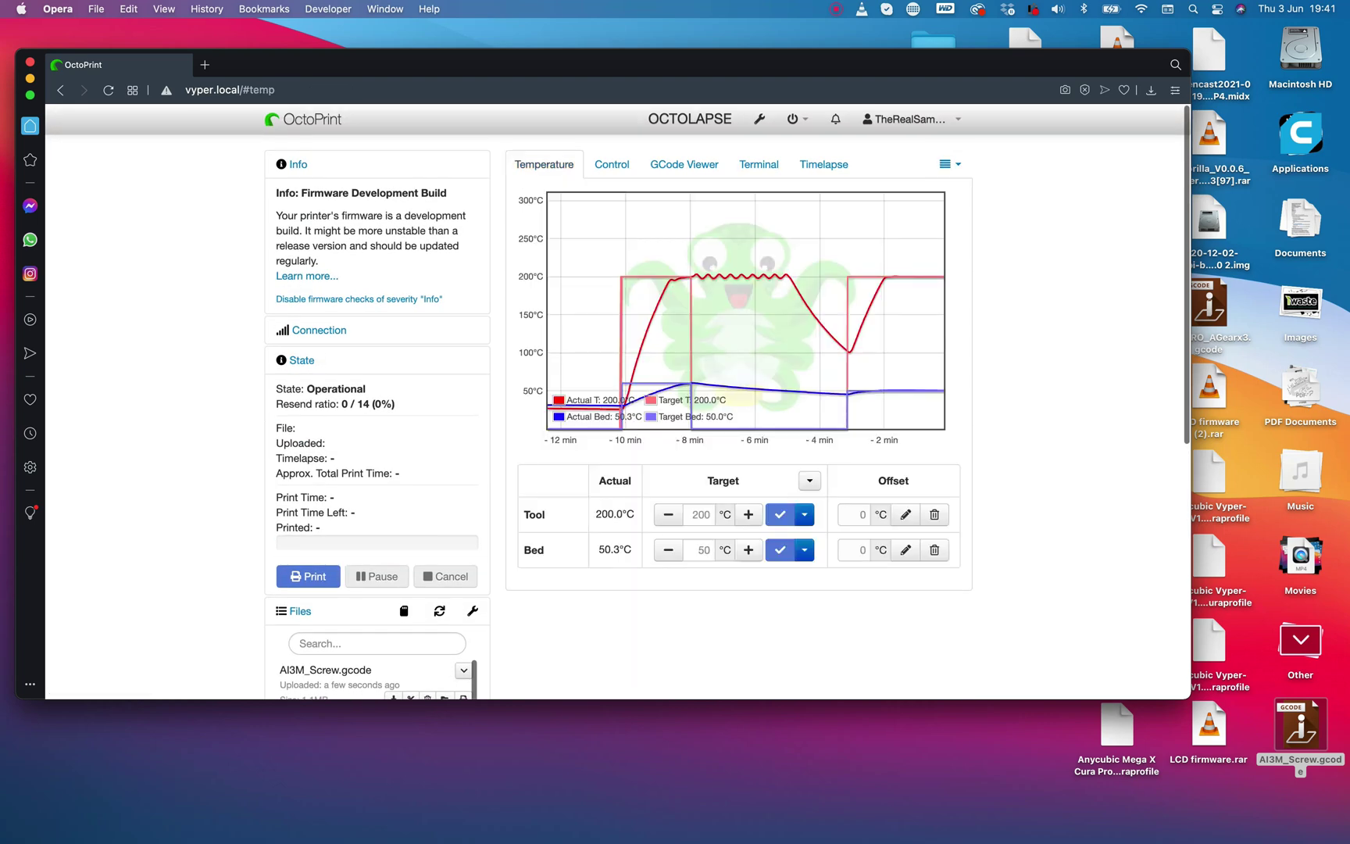
{"action": "scroll", "coordinate": [726, 402], "scroll_direction": "down", "scroll_amount": 2}
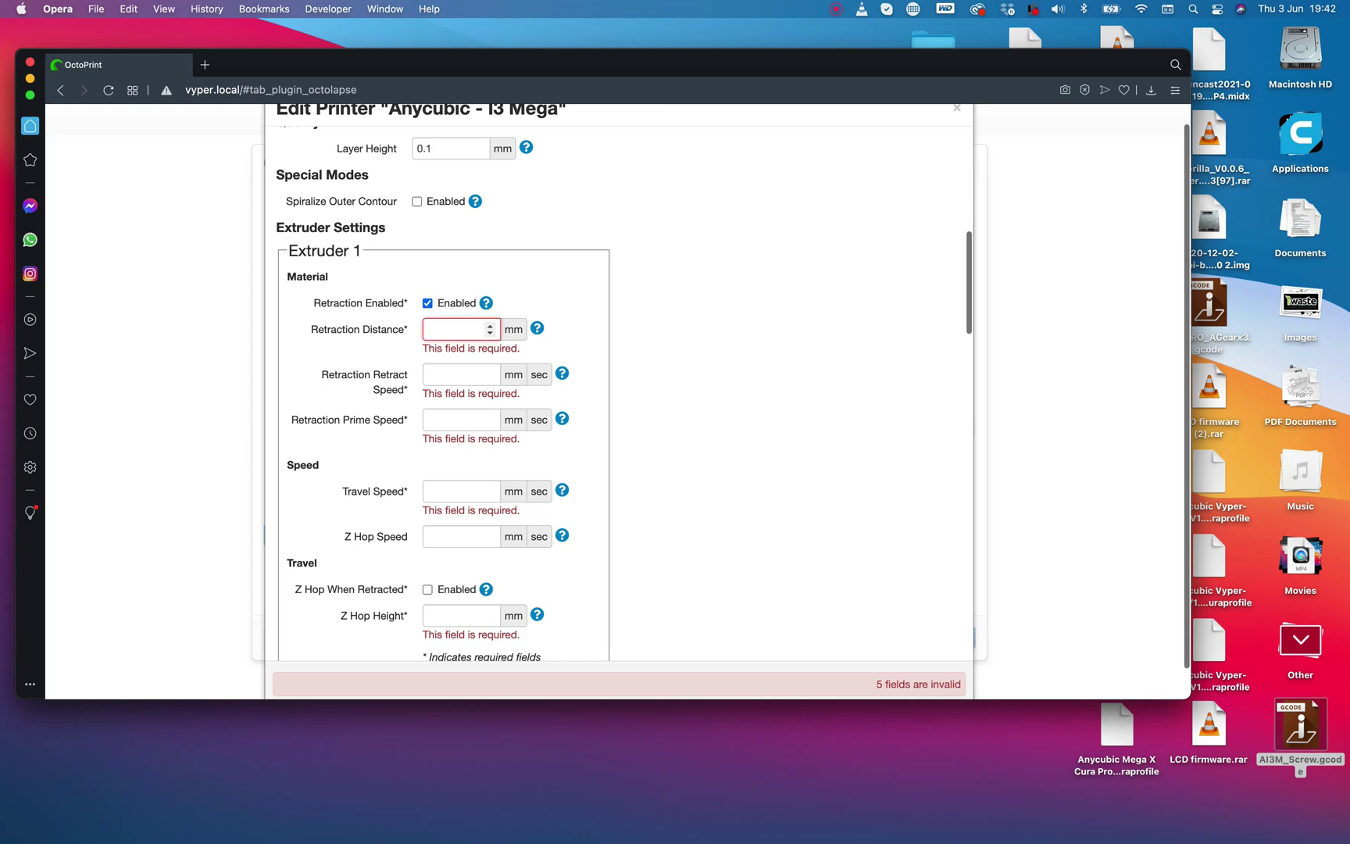
{"action": "type", "text": "1.6"}
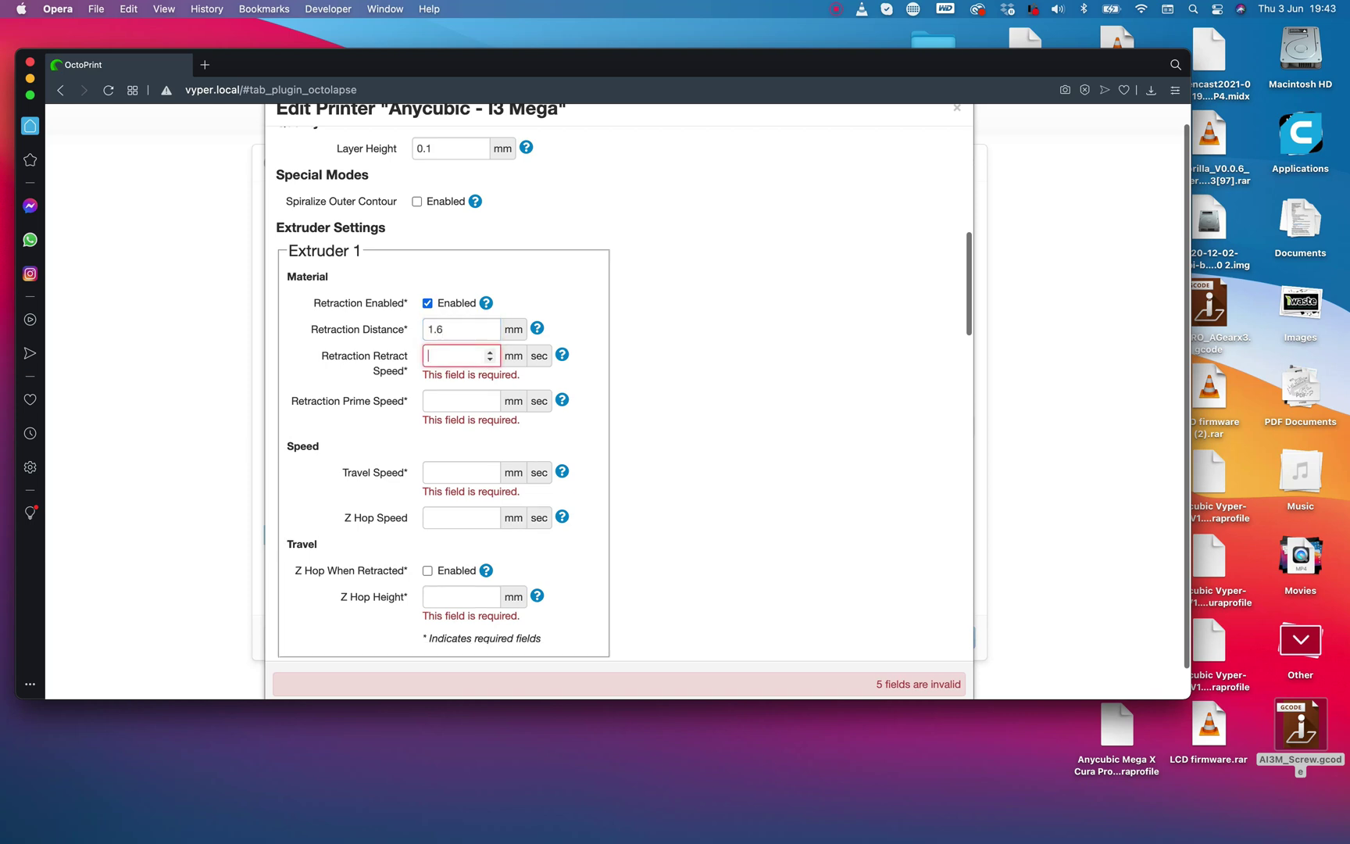
{"action": "type", "text": "4"}
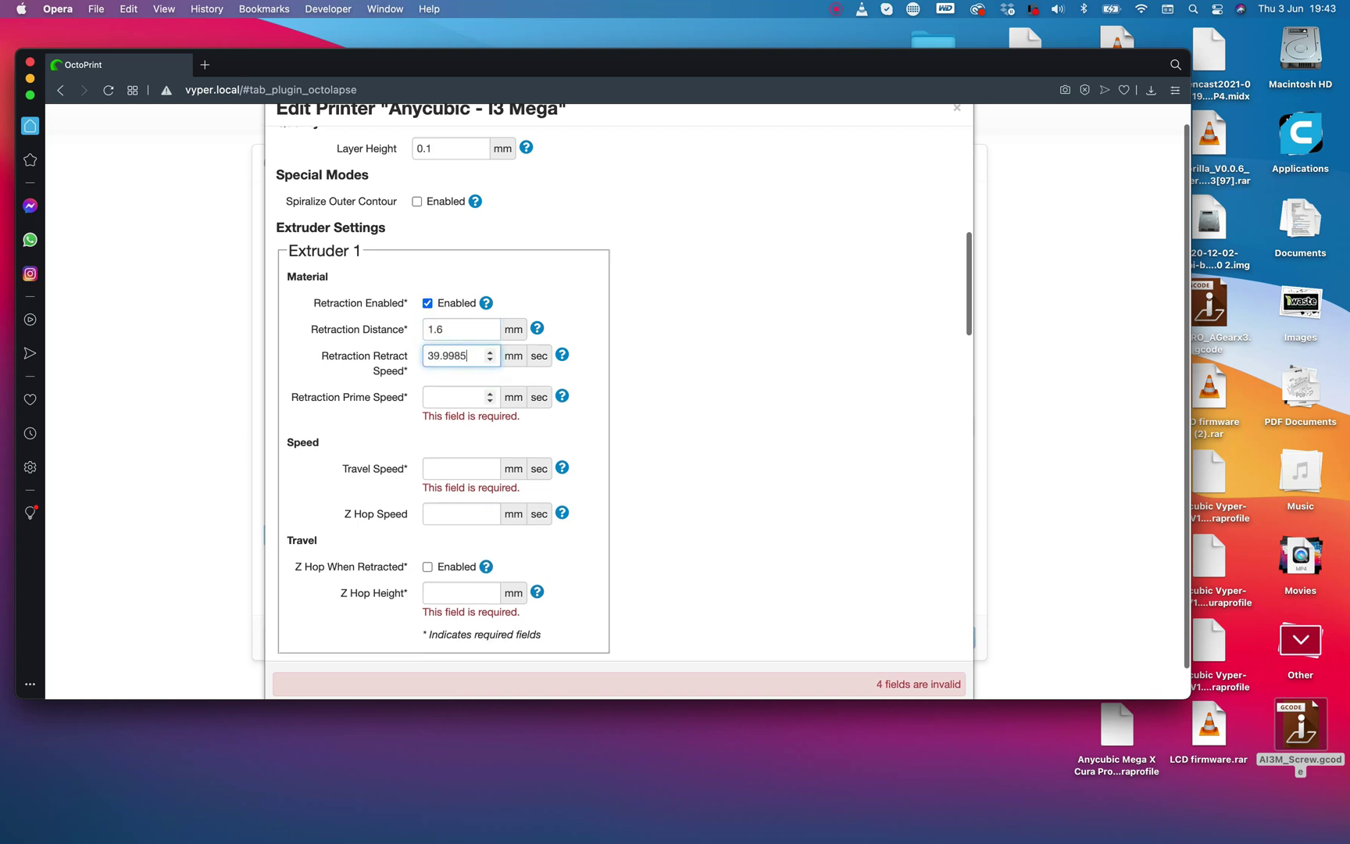
{"action": "type", "text": "0"}
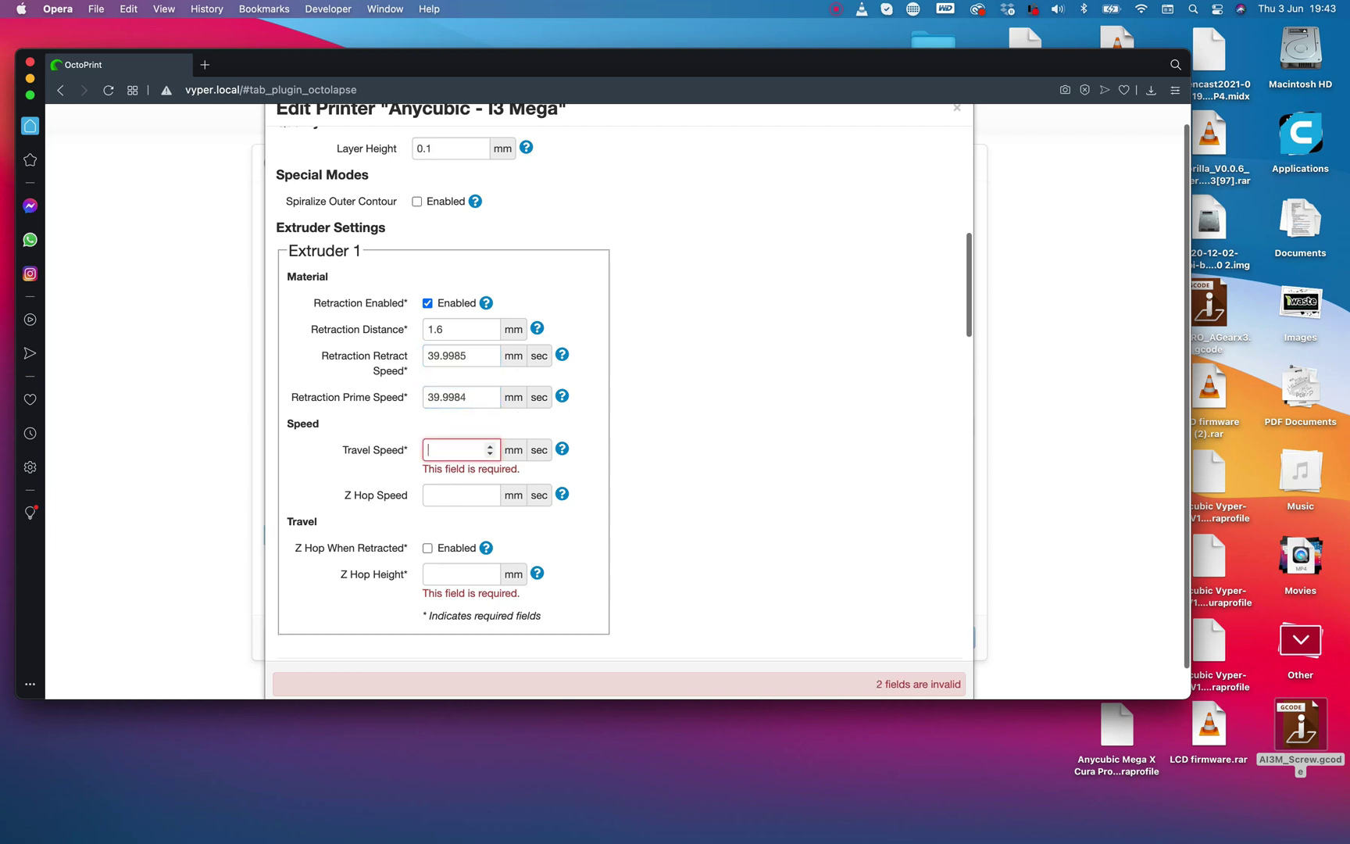
{"action": "type", "text": "60"}
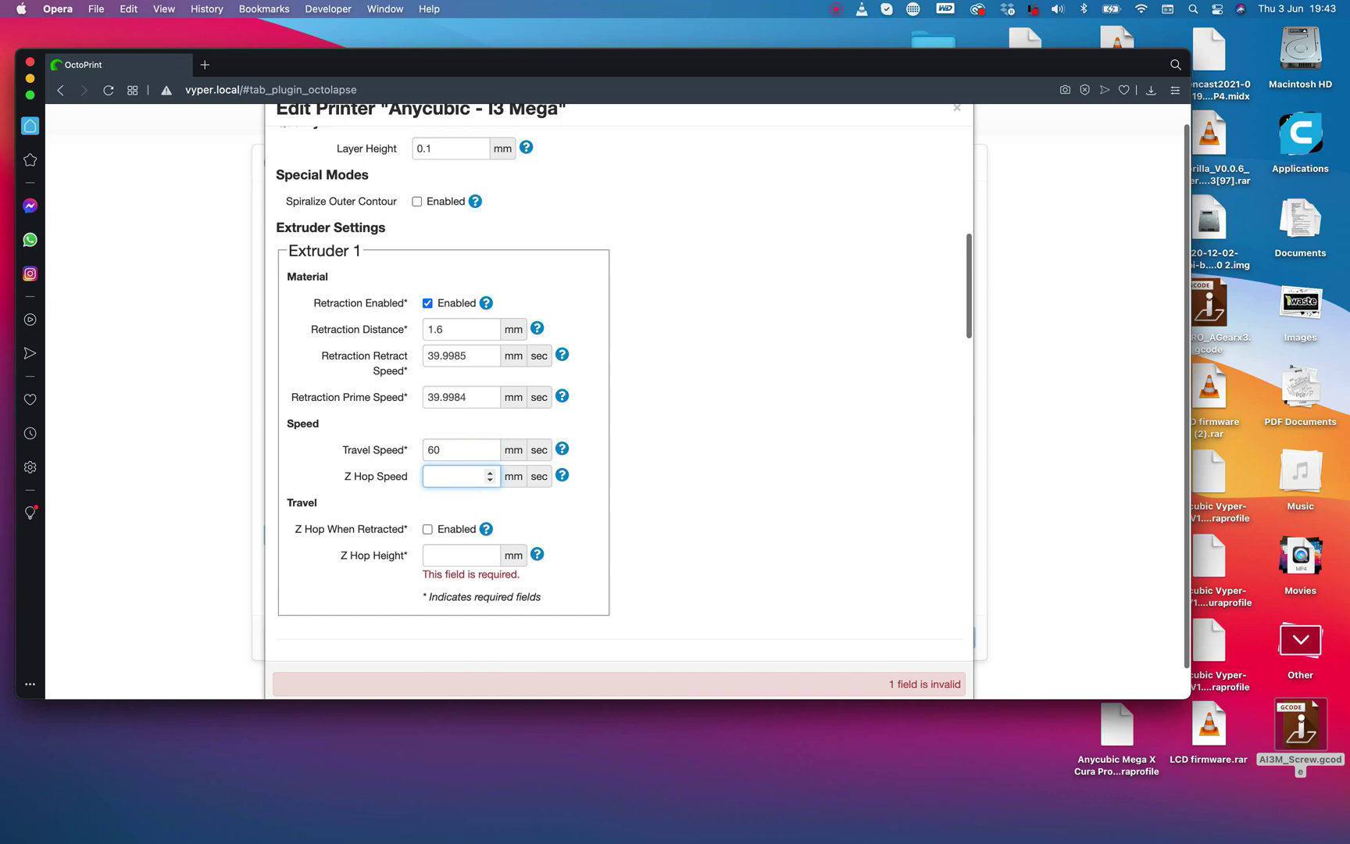
{"action": "scroll", "coordinate": [454, 538], "scroll_direction": "down", "scroll_amount": 1}
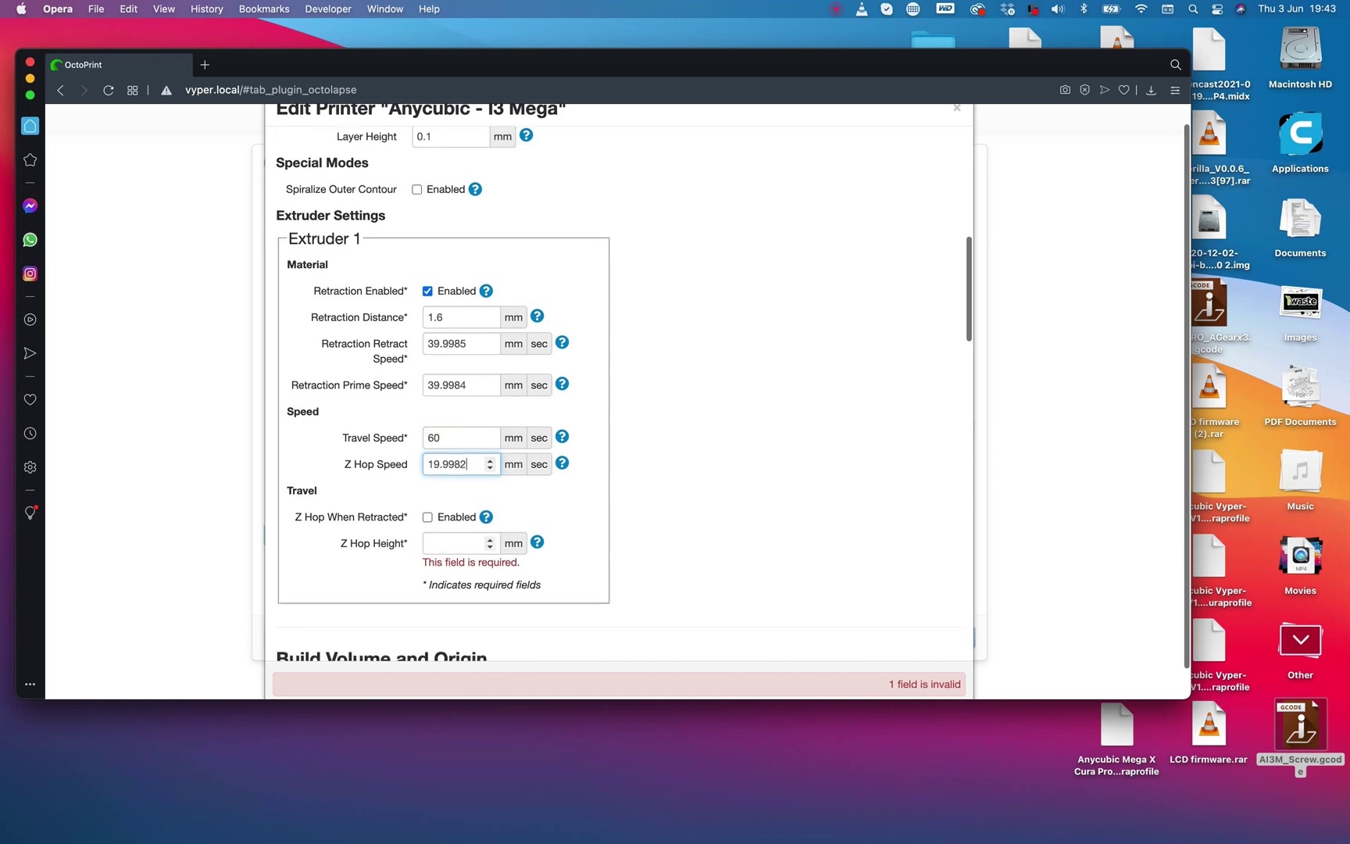
{"action": "scroll", "coordinate": [622, 401], "scroll_direction": "down", "scroll_amount": 2}
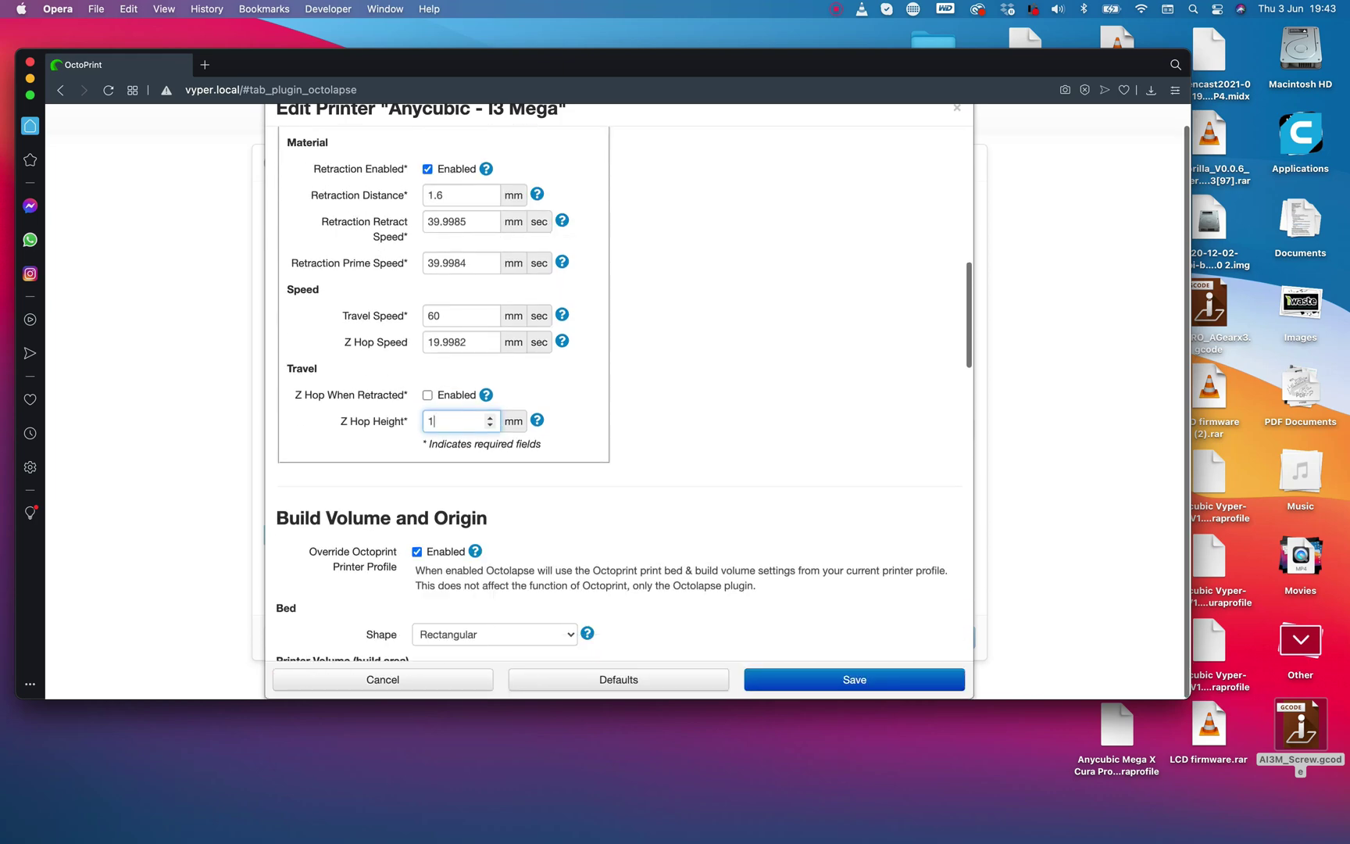
{"action": "scroll", "coordinate": [623, 401], "scroll_direction": "down", "scroll_amount": 3}
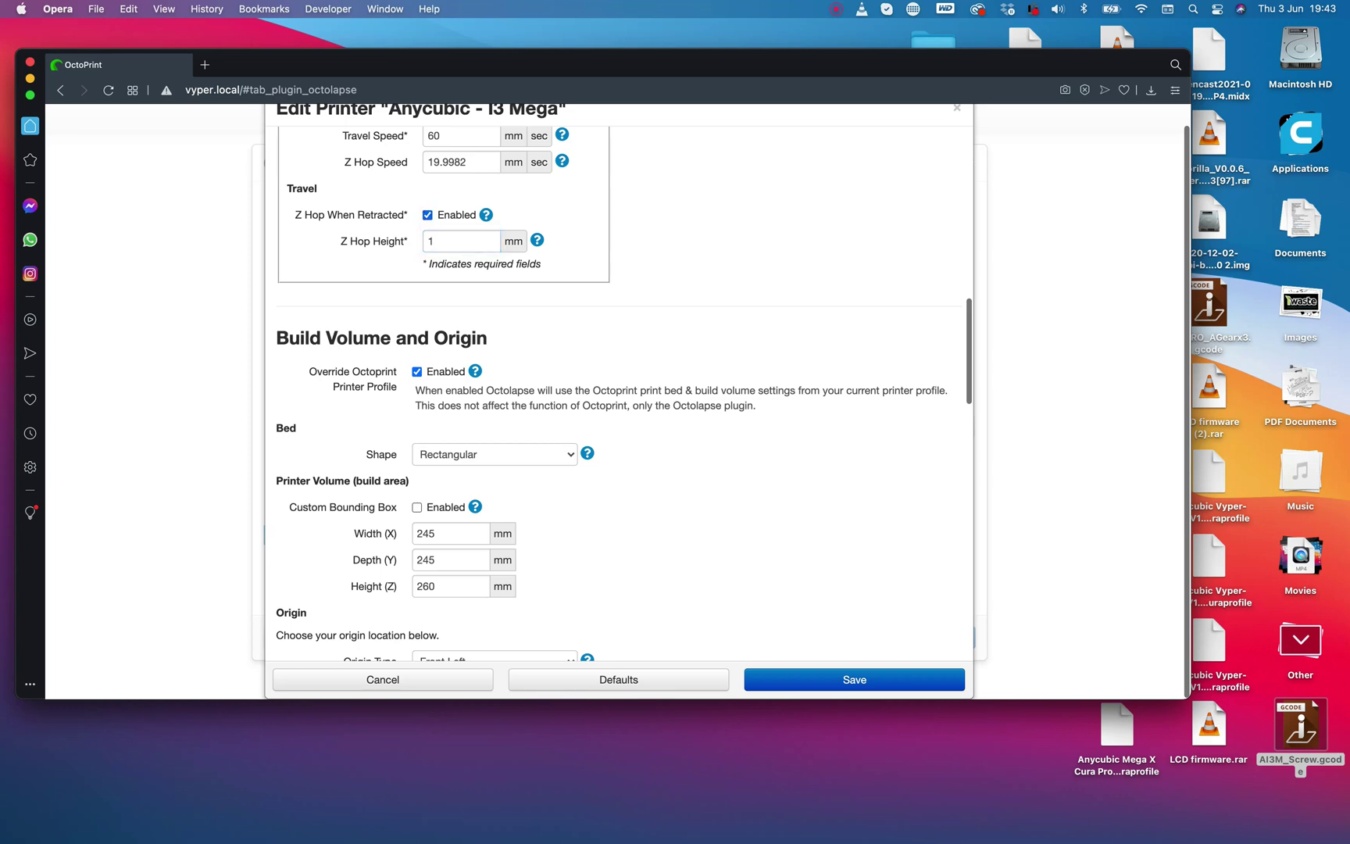
{"action": "scroll", "coordinate": [617, 391], "scroll_direction": "down", "scroll_amount": 3}
{"action": "scroll", "coordinate": [617, 390], "scroll_direction": "down", "scroll_amount": 1}
{"action": "scroll", "coordinate": [623, 393], "scroll_direction": "down", "scroll_amount": 3}
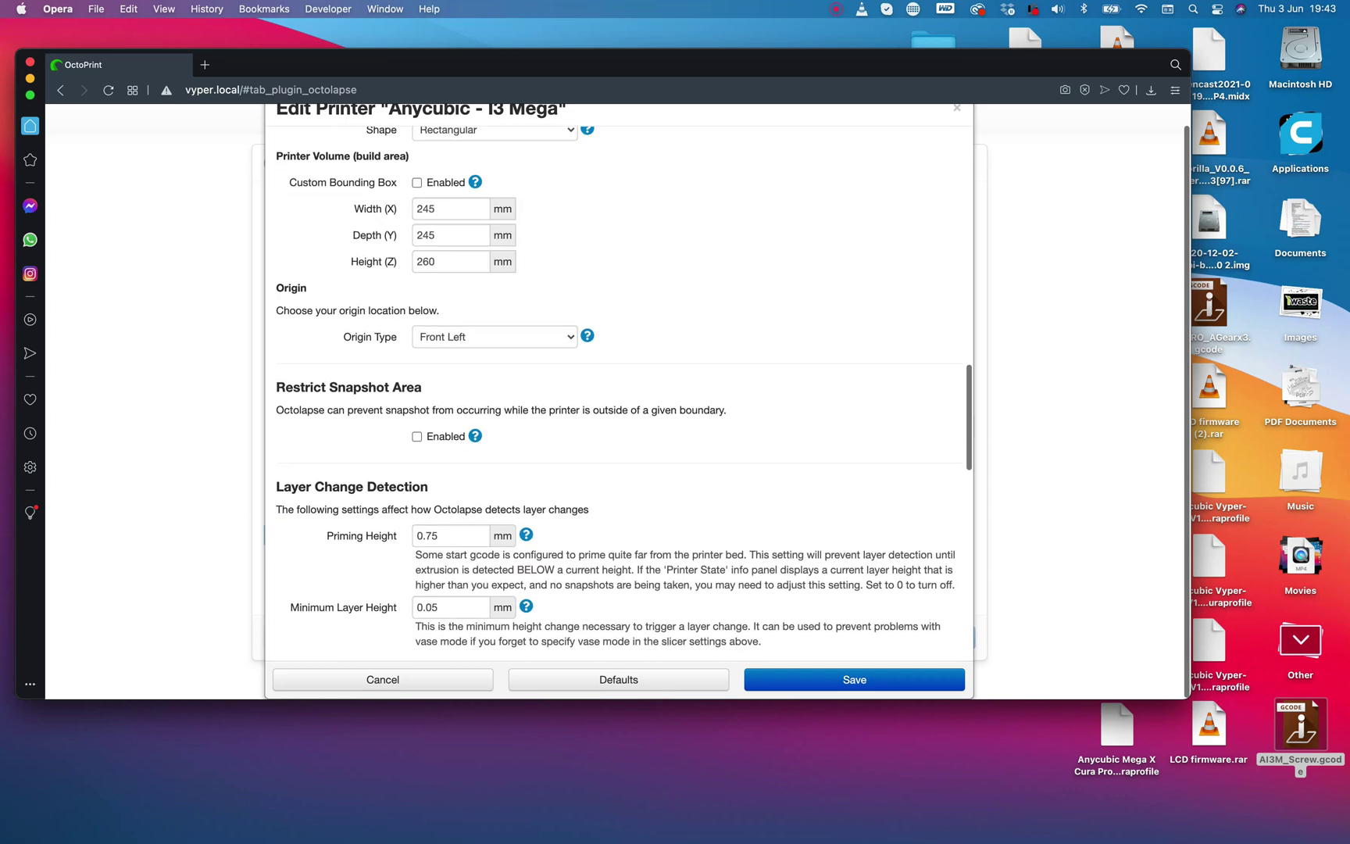
{"action": "scroll", "coordinate": [623, 393], "scroll_direction": "down", "scroll_amount": 2}
{"action": "scroll", "coordinate": [622, 394], "scroll_direction": "down", "scroll_amount": 1}
{"action": "scroll", "coordinate": [623, 394], "scroll_direction": "down", "scroll_amount": 3}
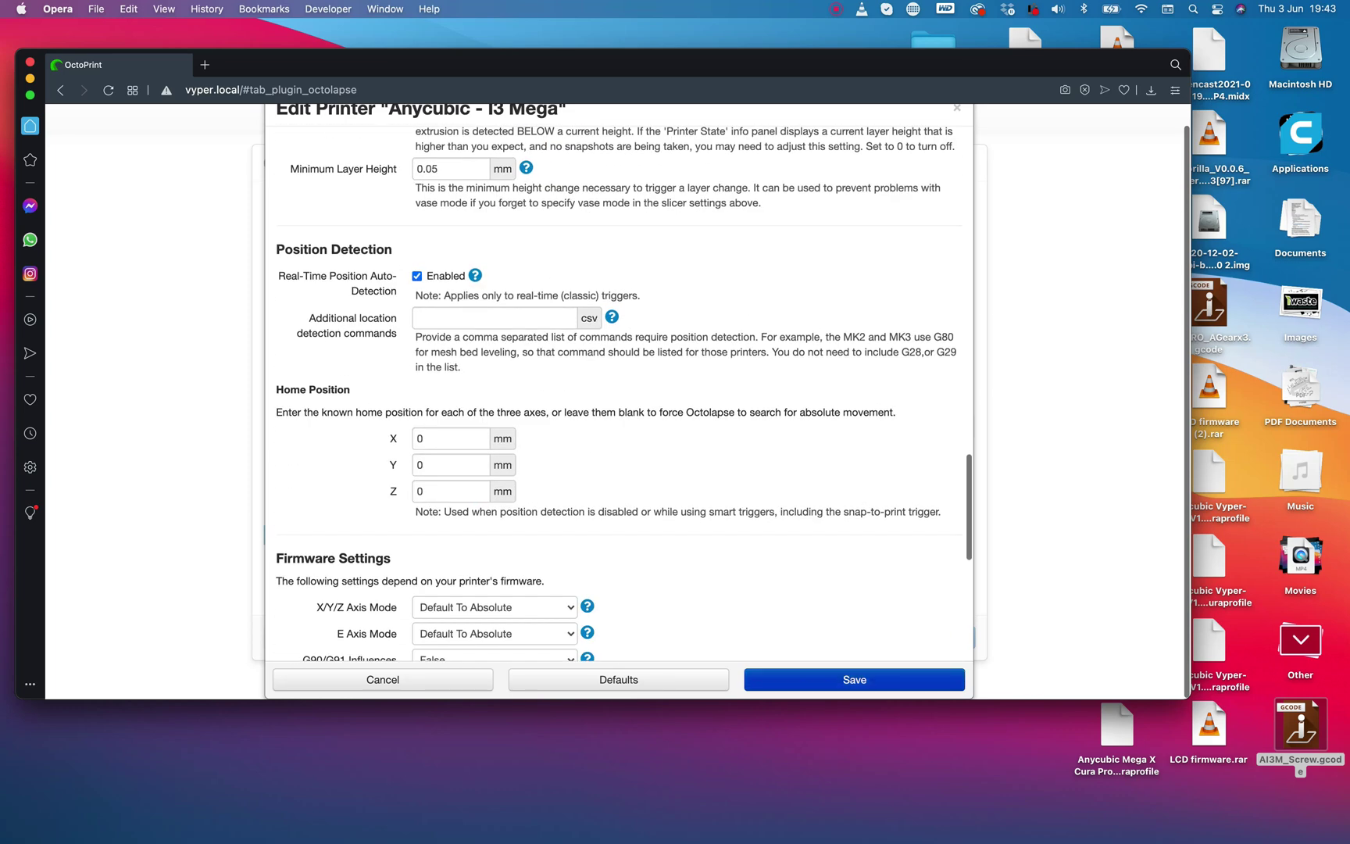
- Save the edited Octolapse I3 Mega profile and return to the temperature graph
{"action": "left_click", "coordinate": [854, 680]}
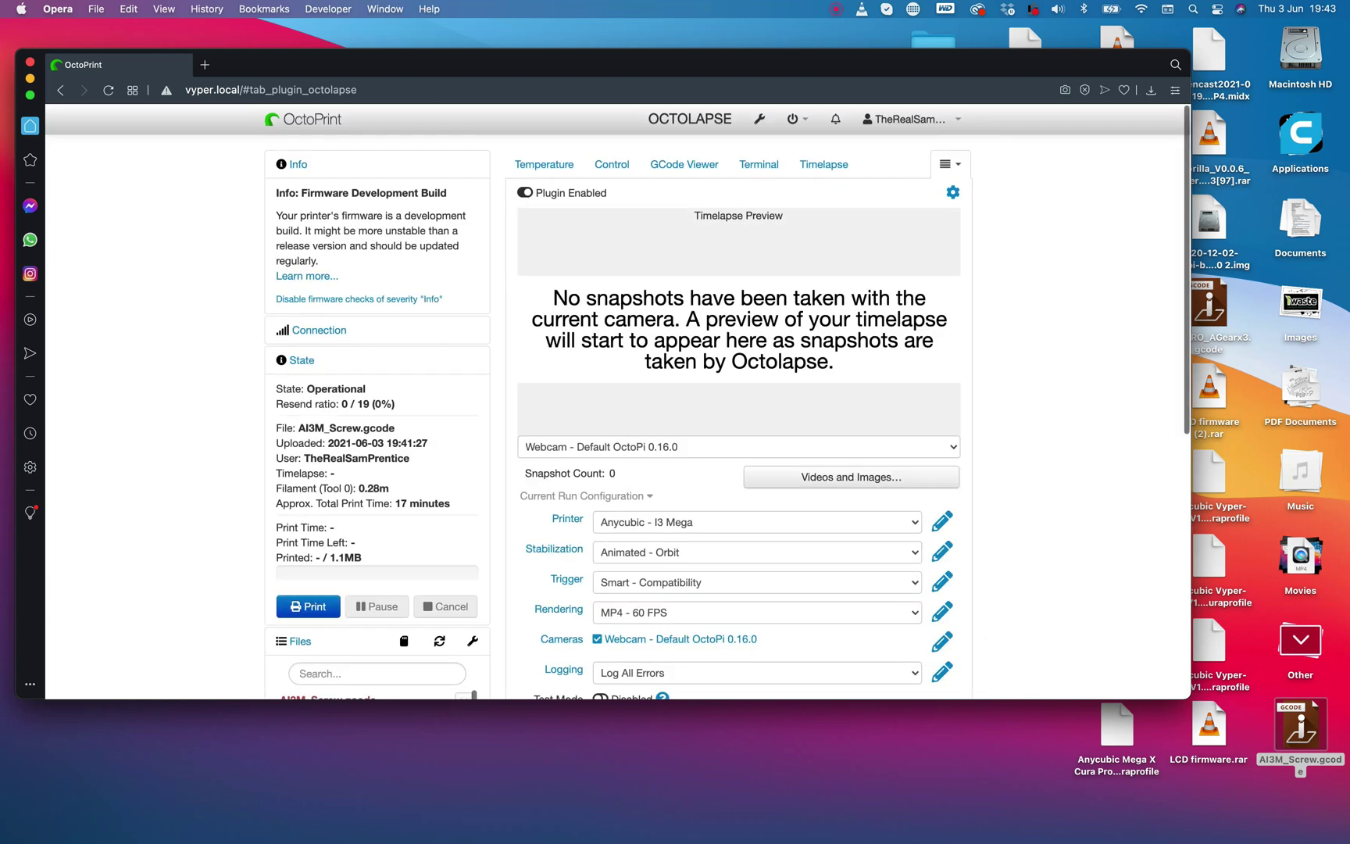
{"action": "left_click", "coordinate": [545, 164]}
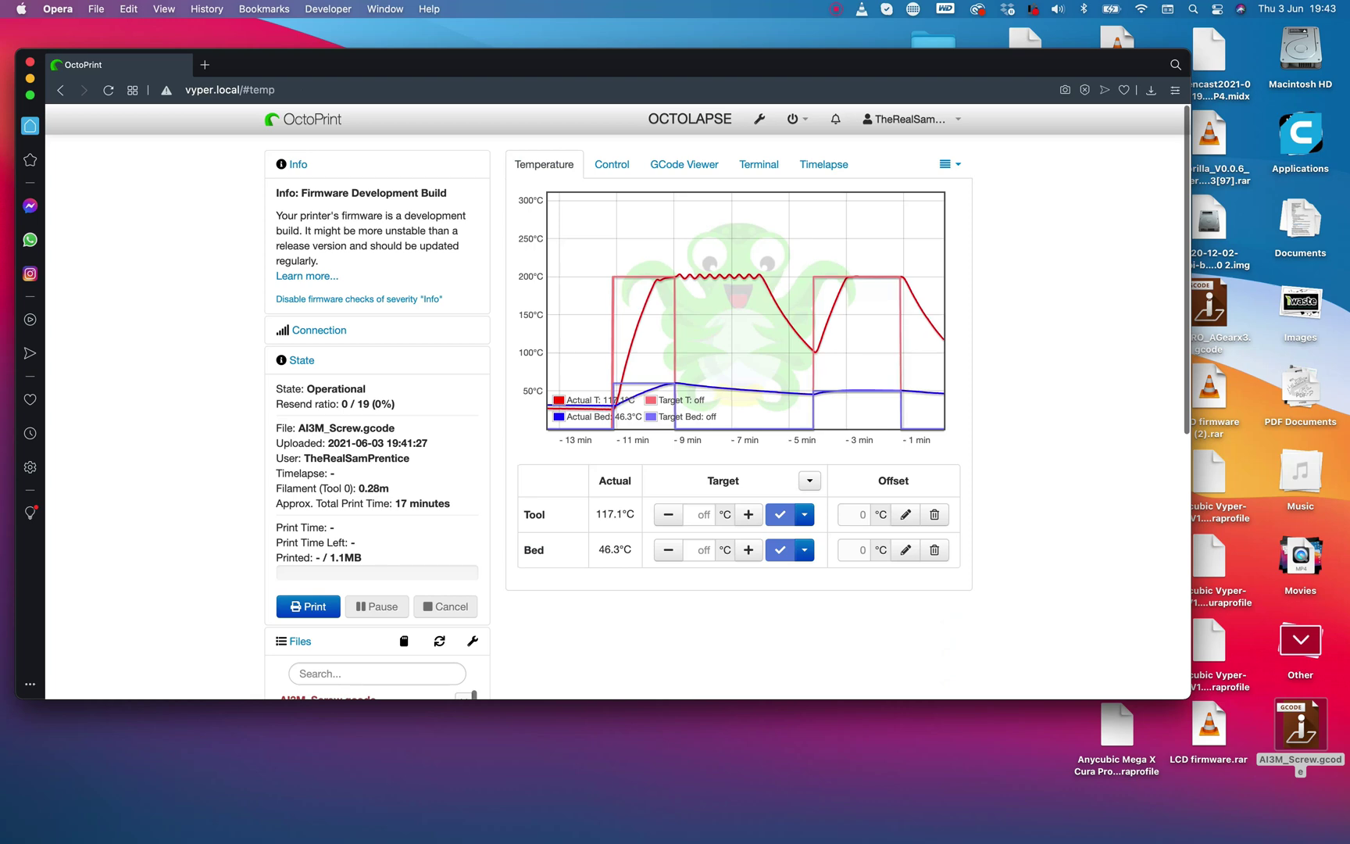